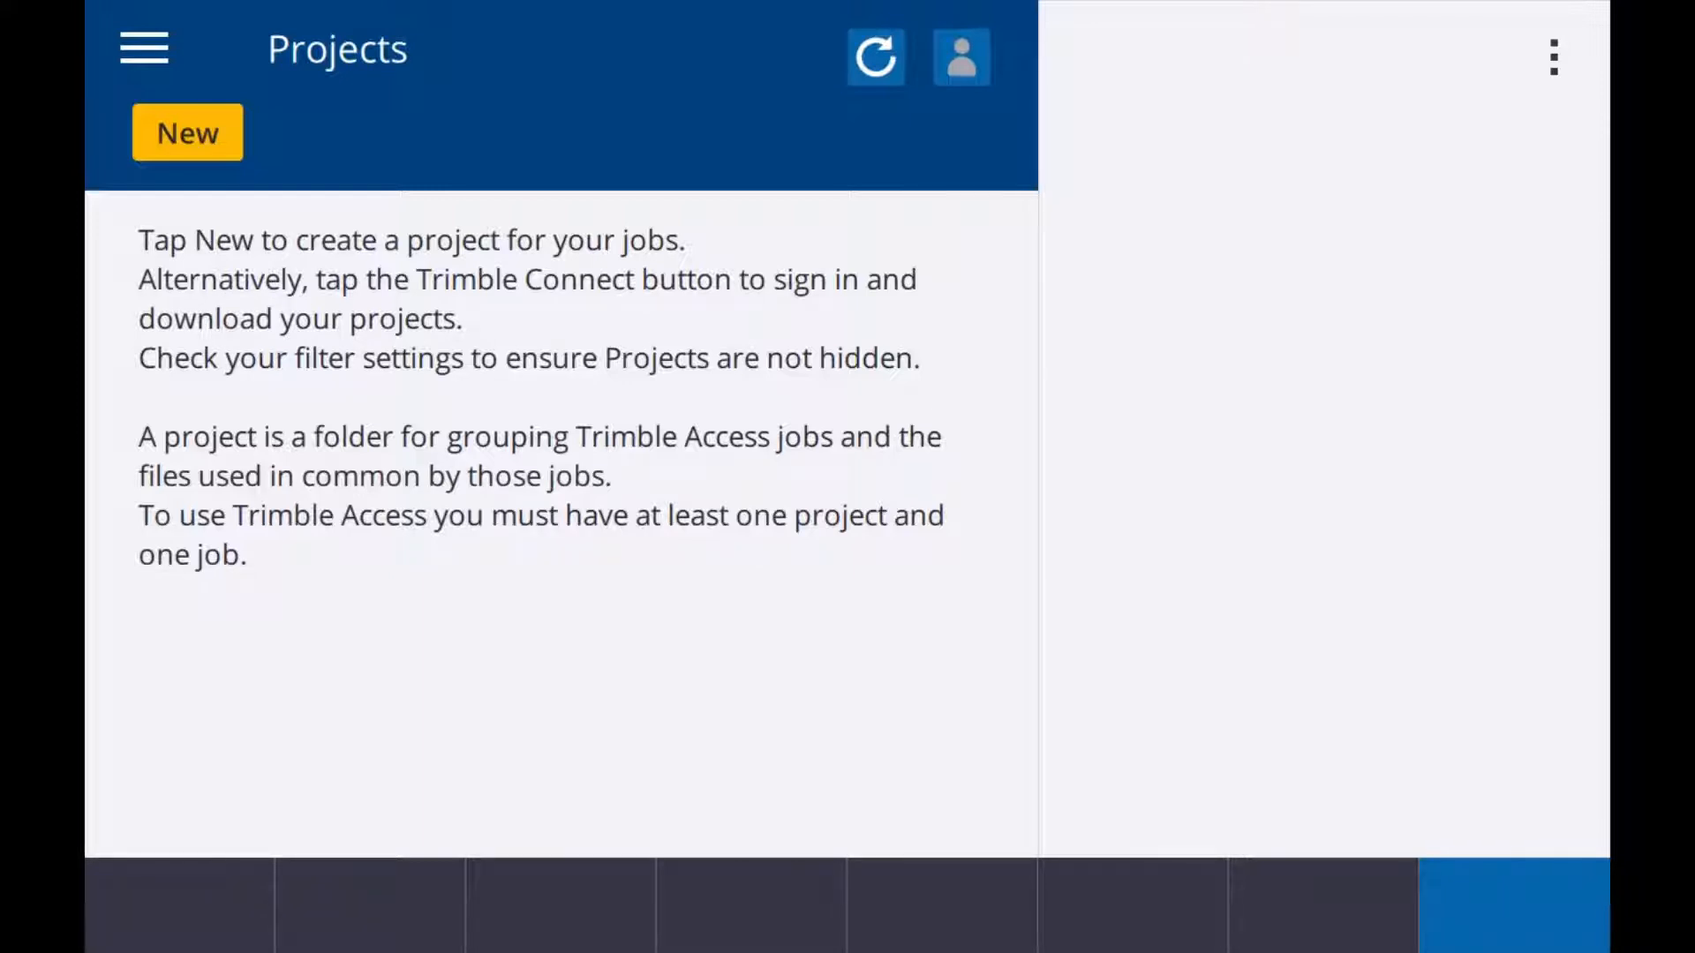
pyautogui.click(144, 48)
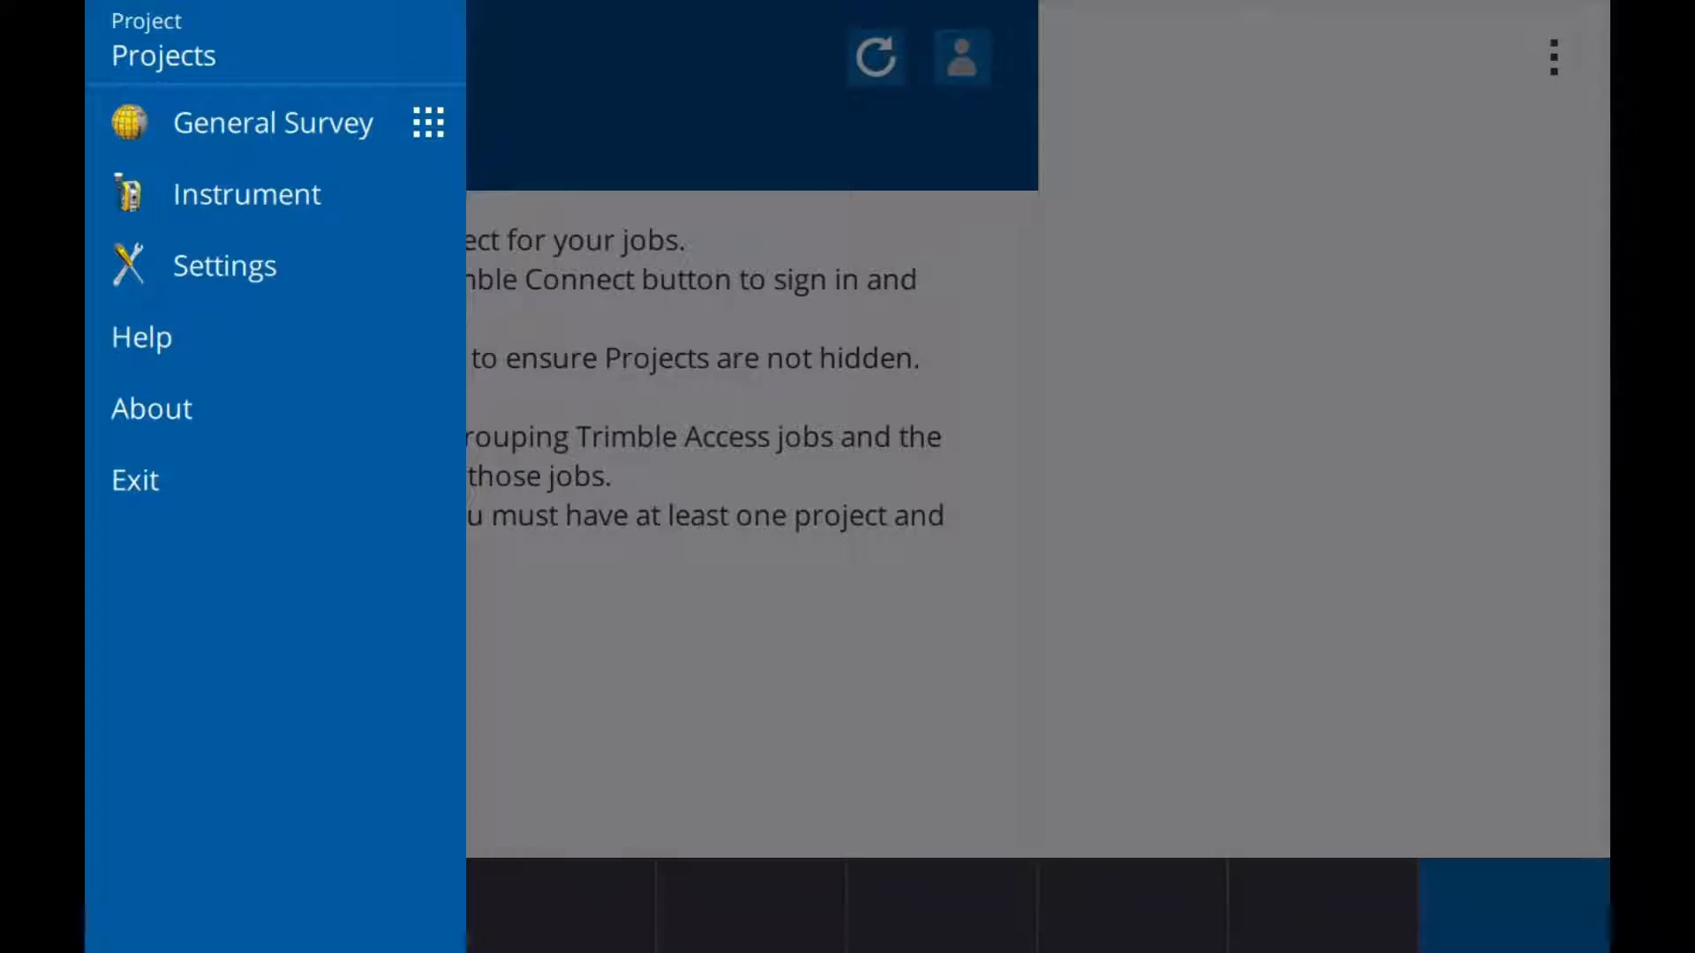
pyautogui.press('Escape')
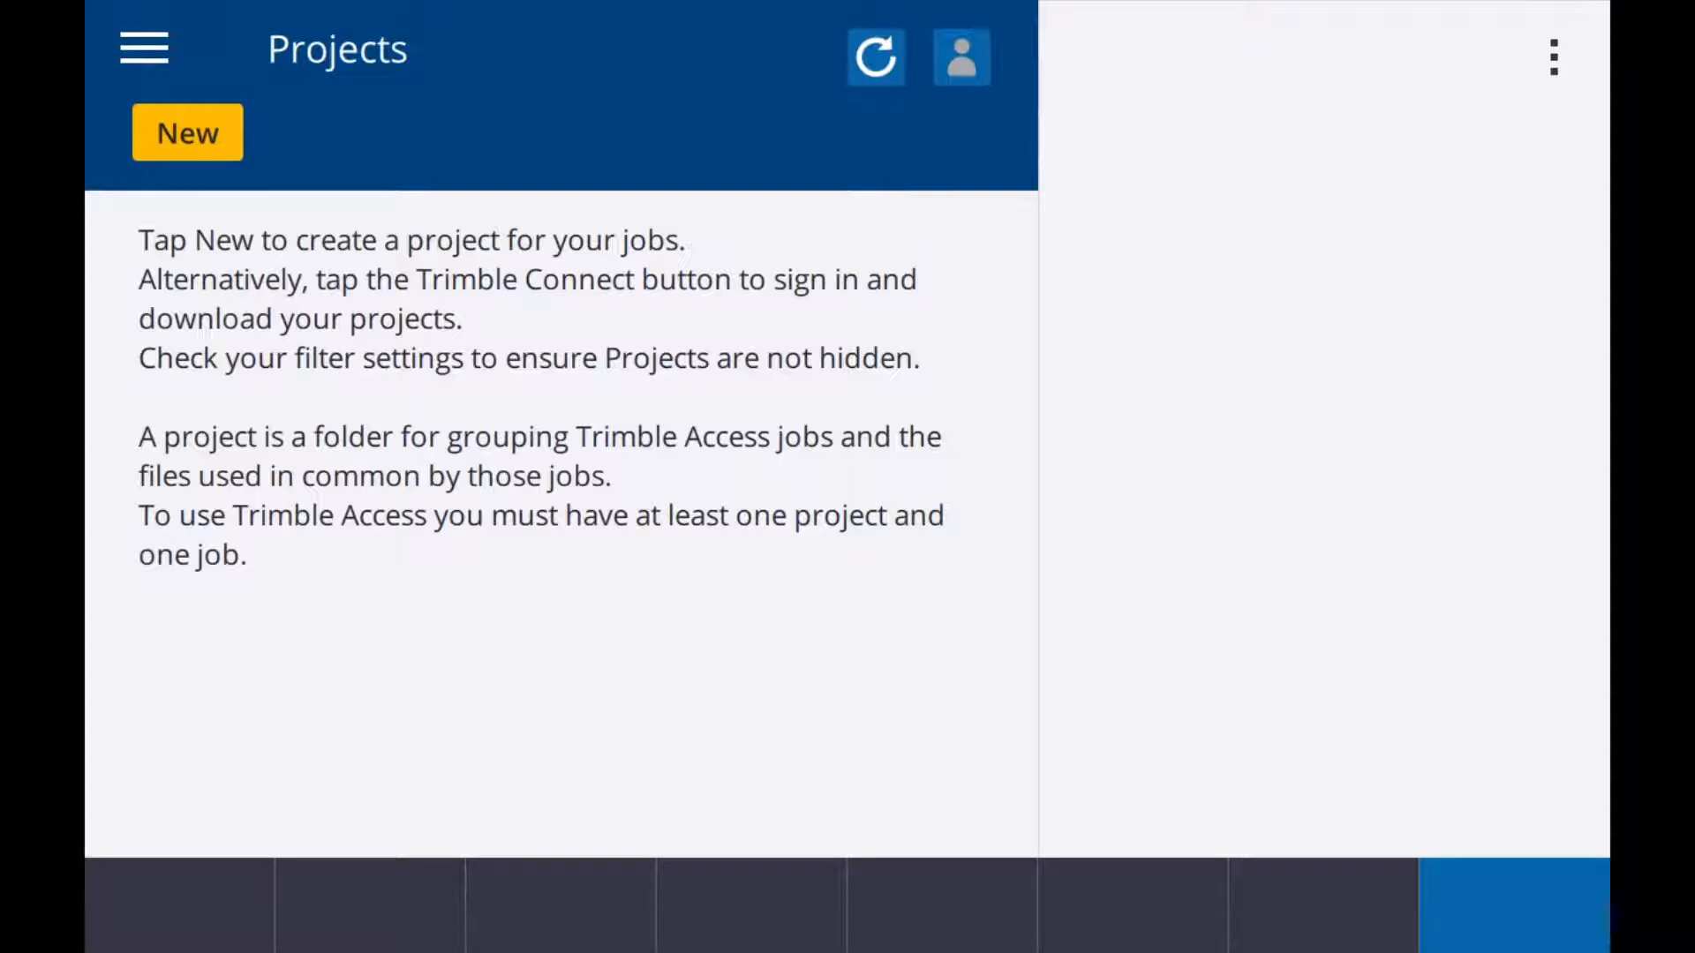
# Step: Create a new project named NEW PROJECT, leaving its description, reference, location and image blank
pyautogui.click(205, 128)
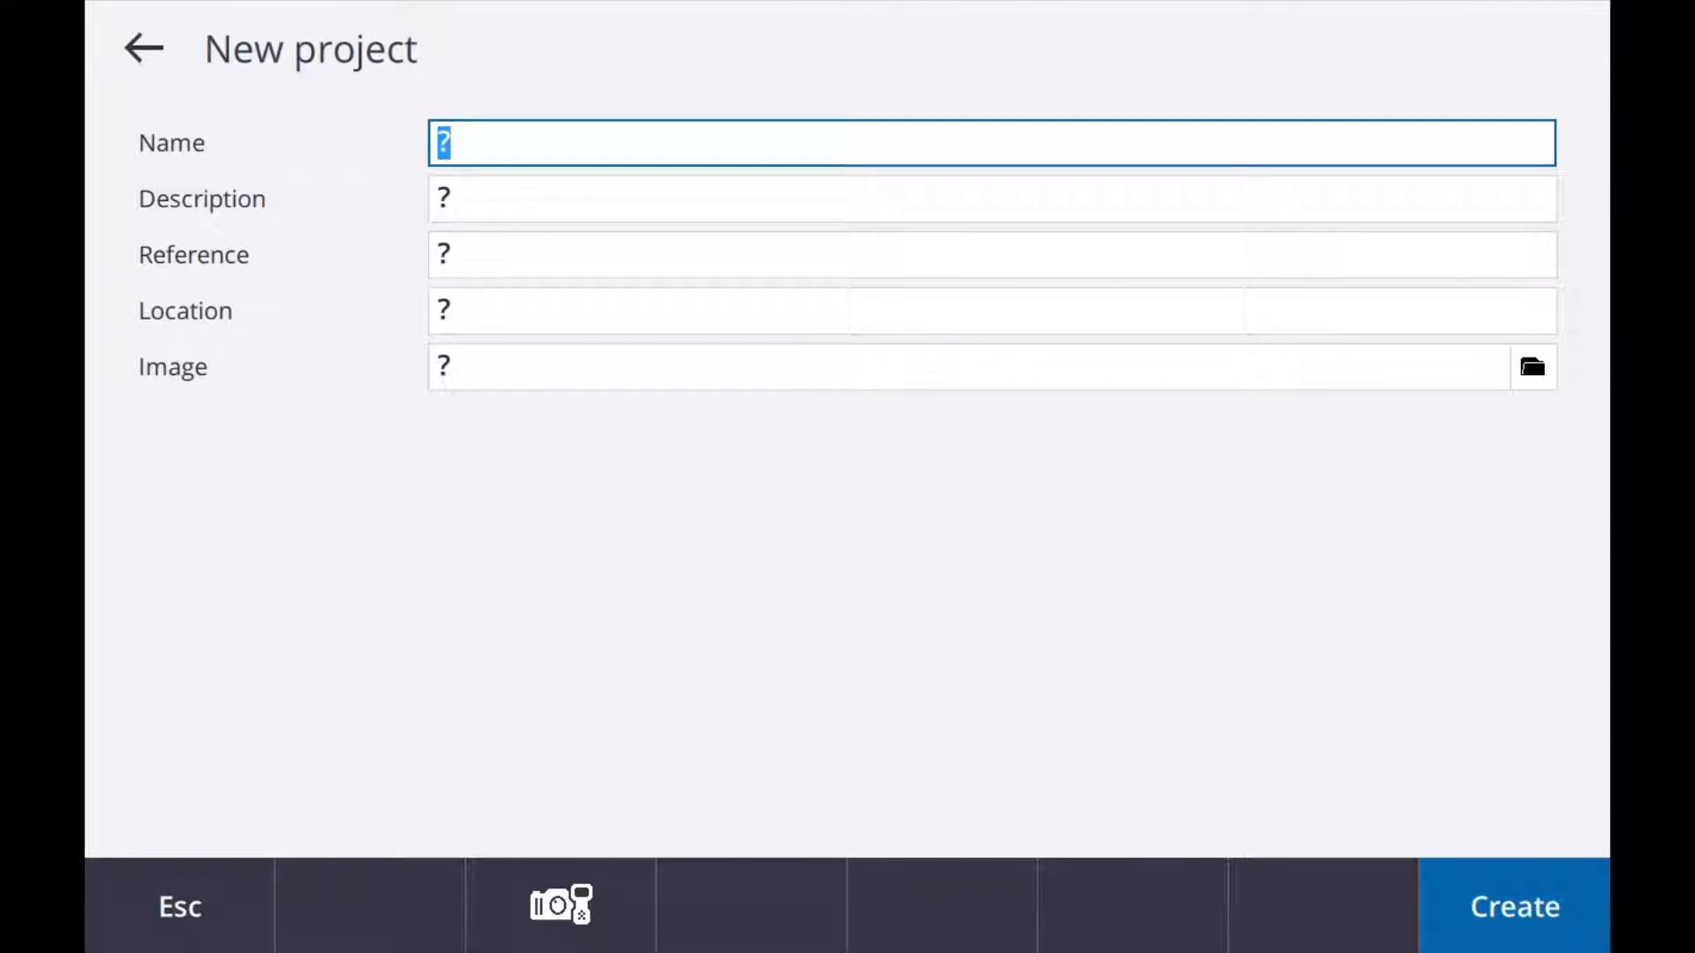
pyautogui.write('N')
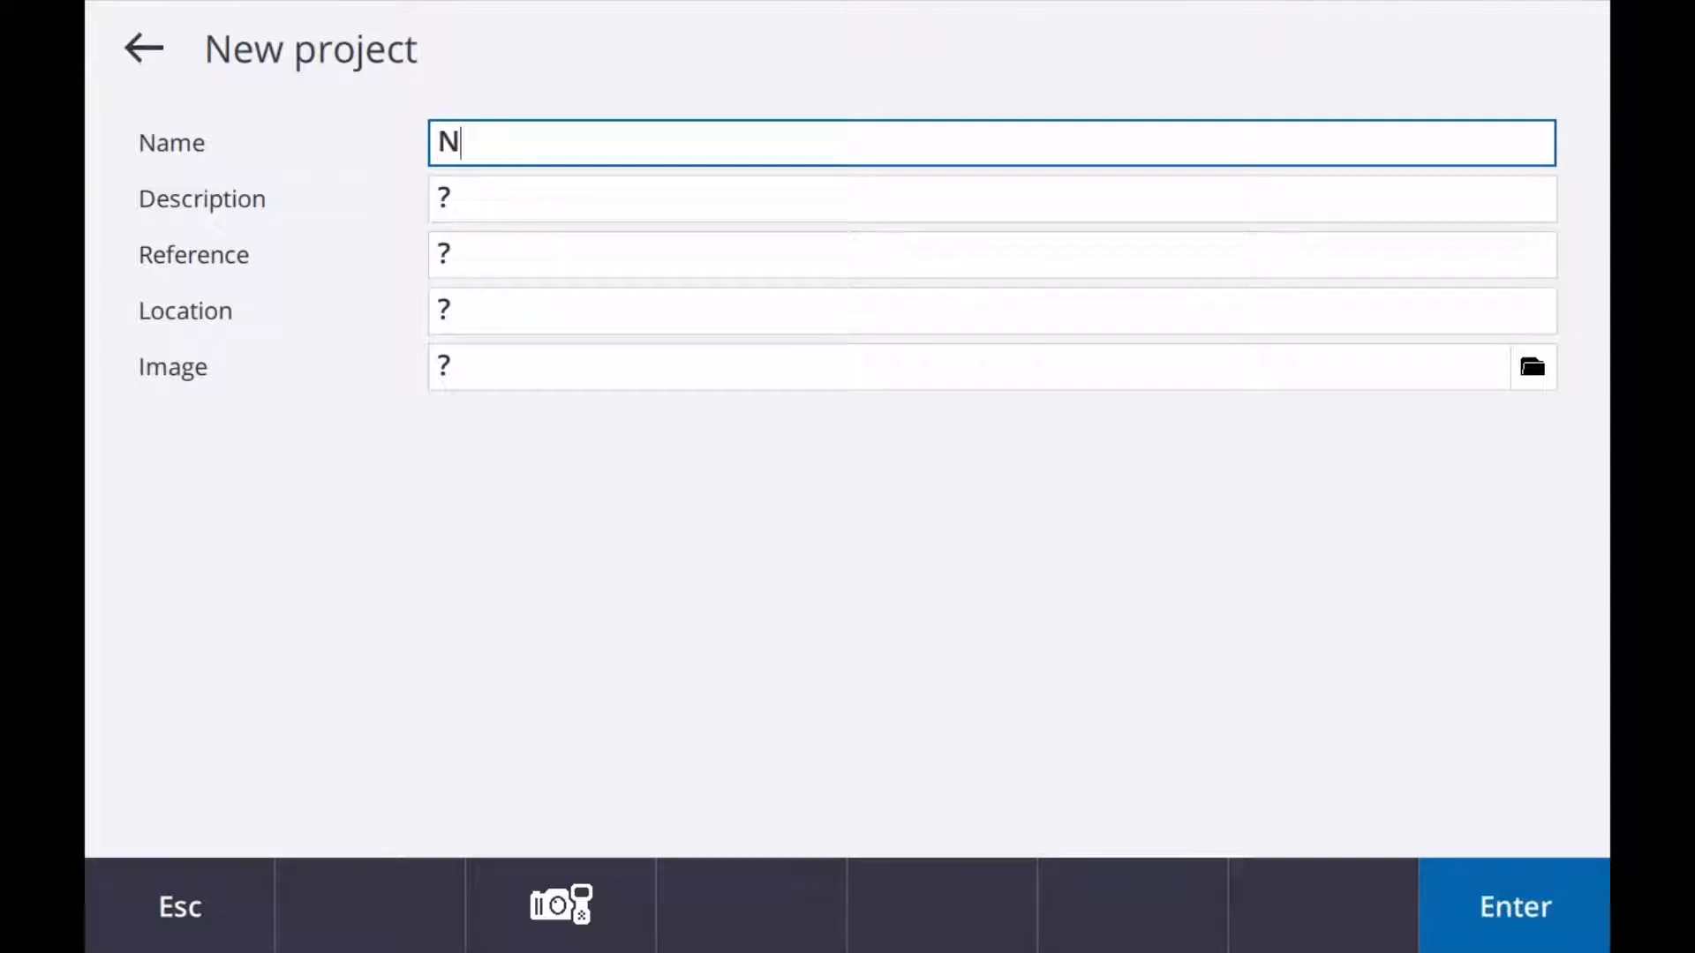
pyautogui.write('EW PR')
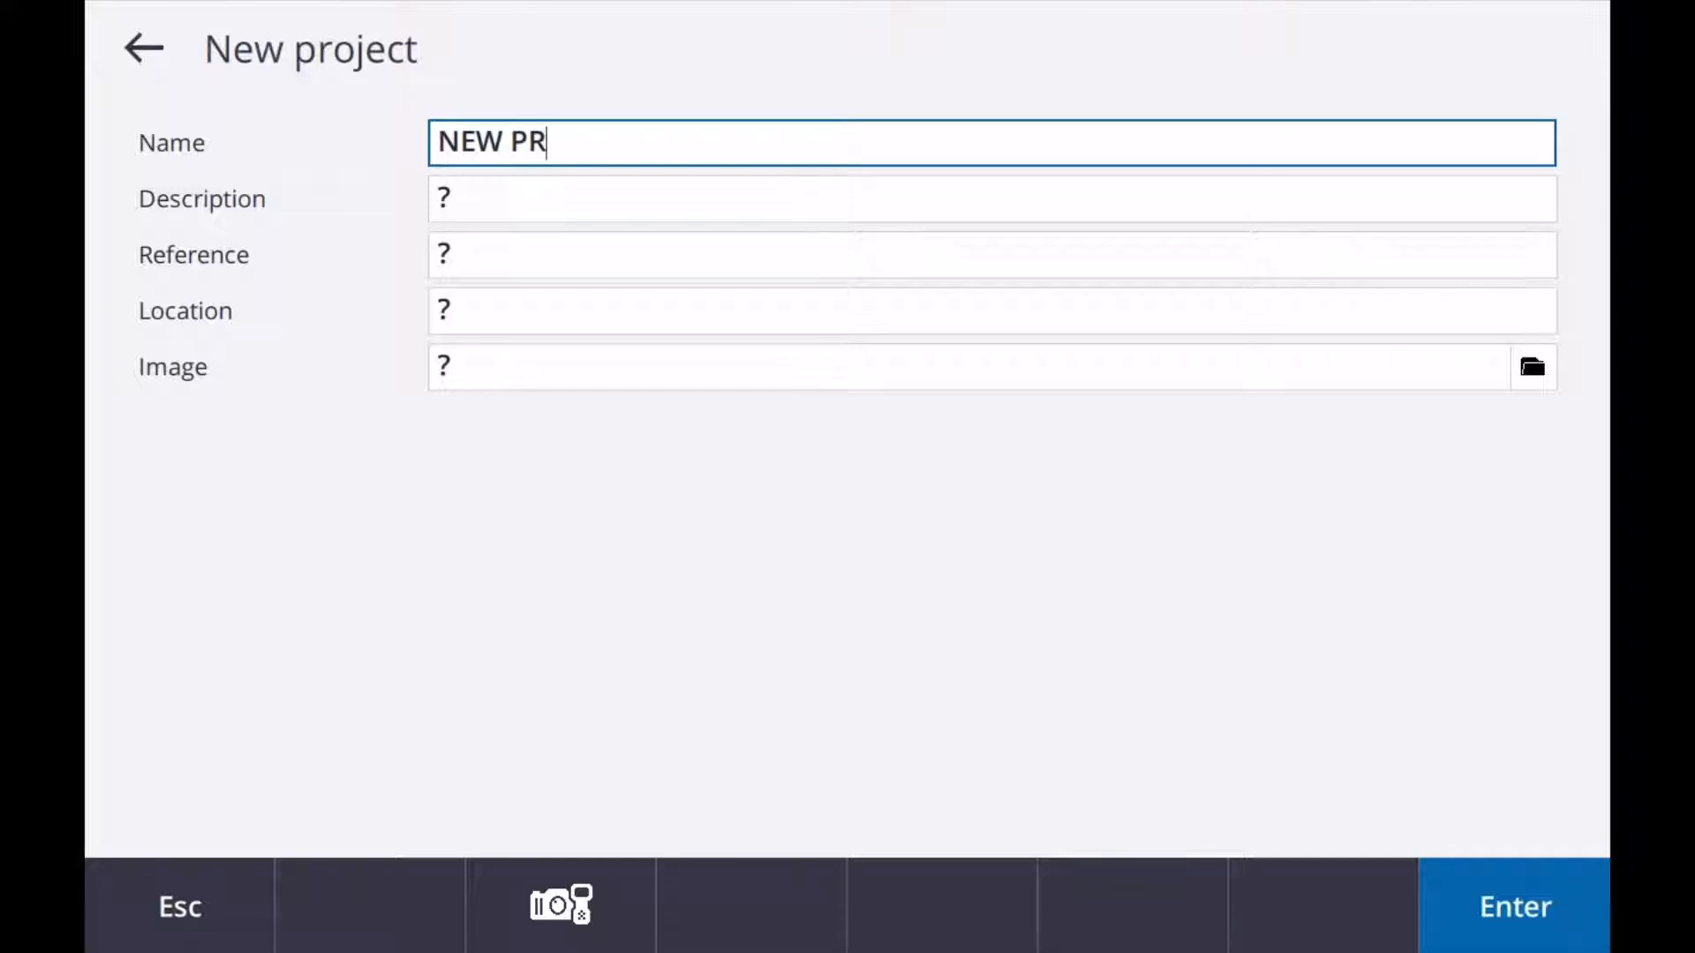
pyautogui.write('OJECT')
pyautogui.click(441, 199)
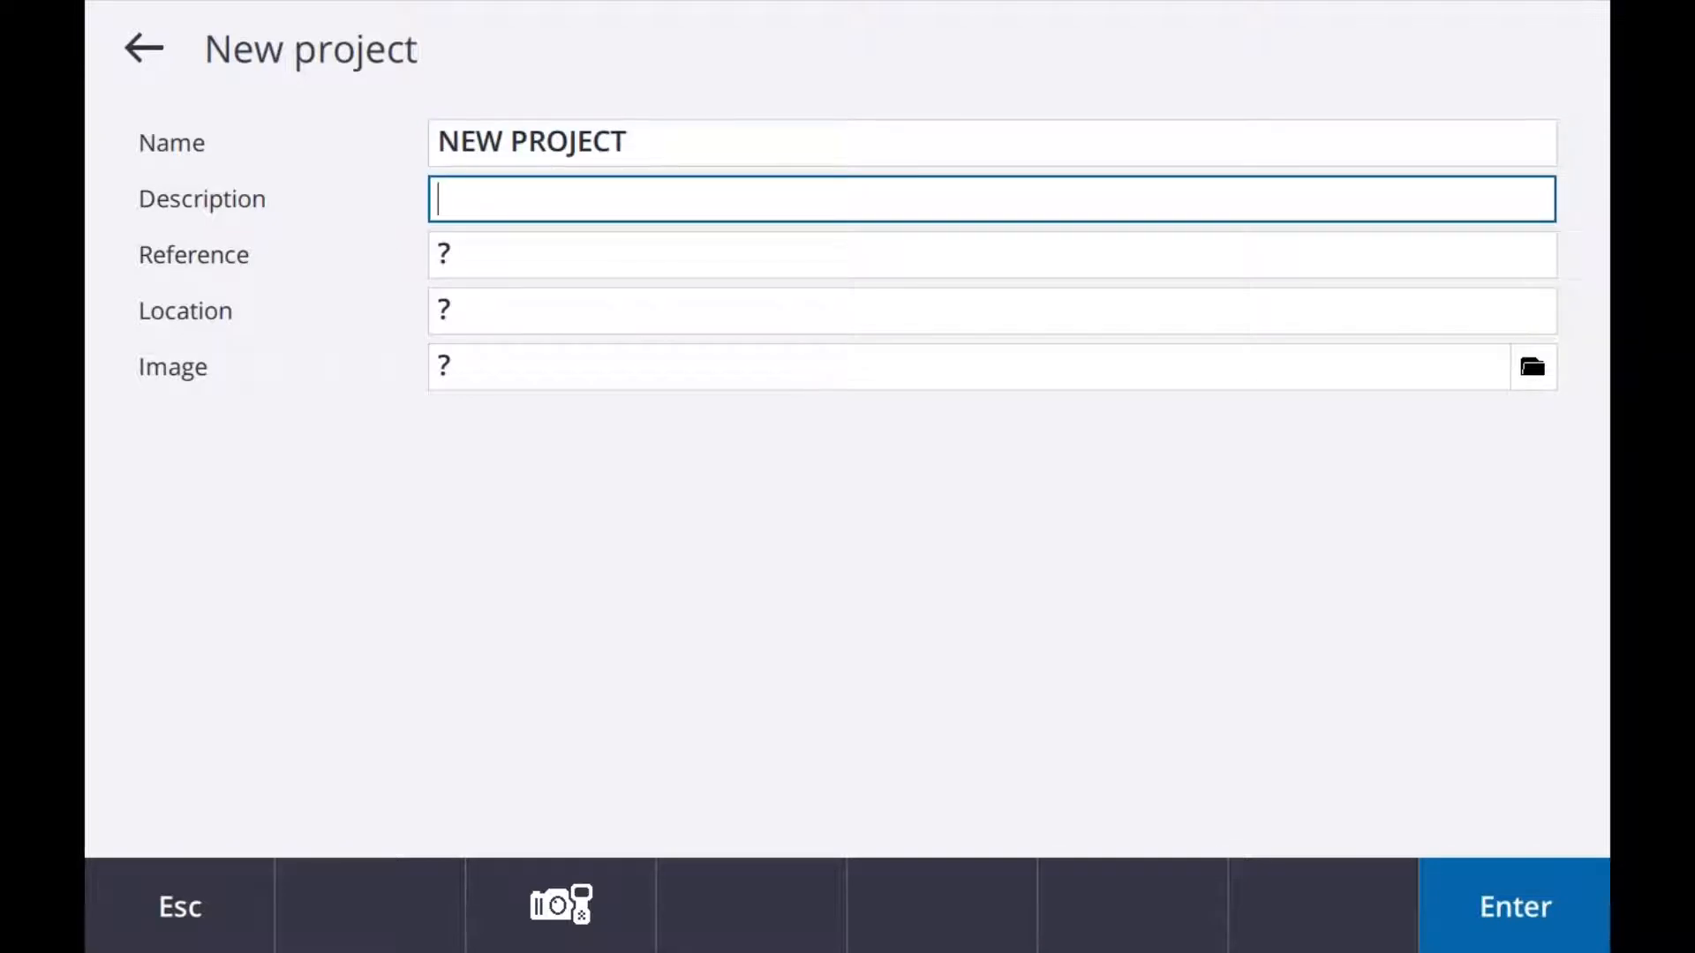
pyautogui.click(441, 255)
pyautogui.click(442, 311)
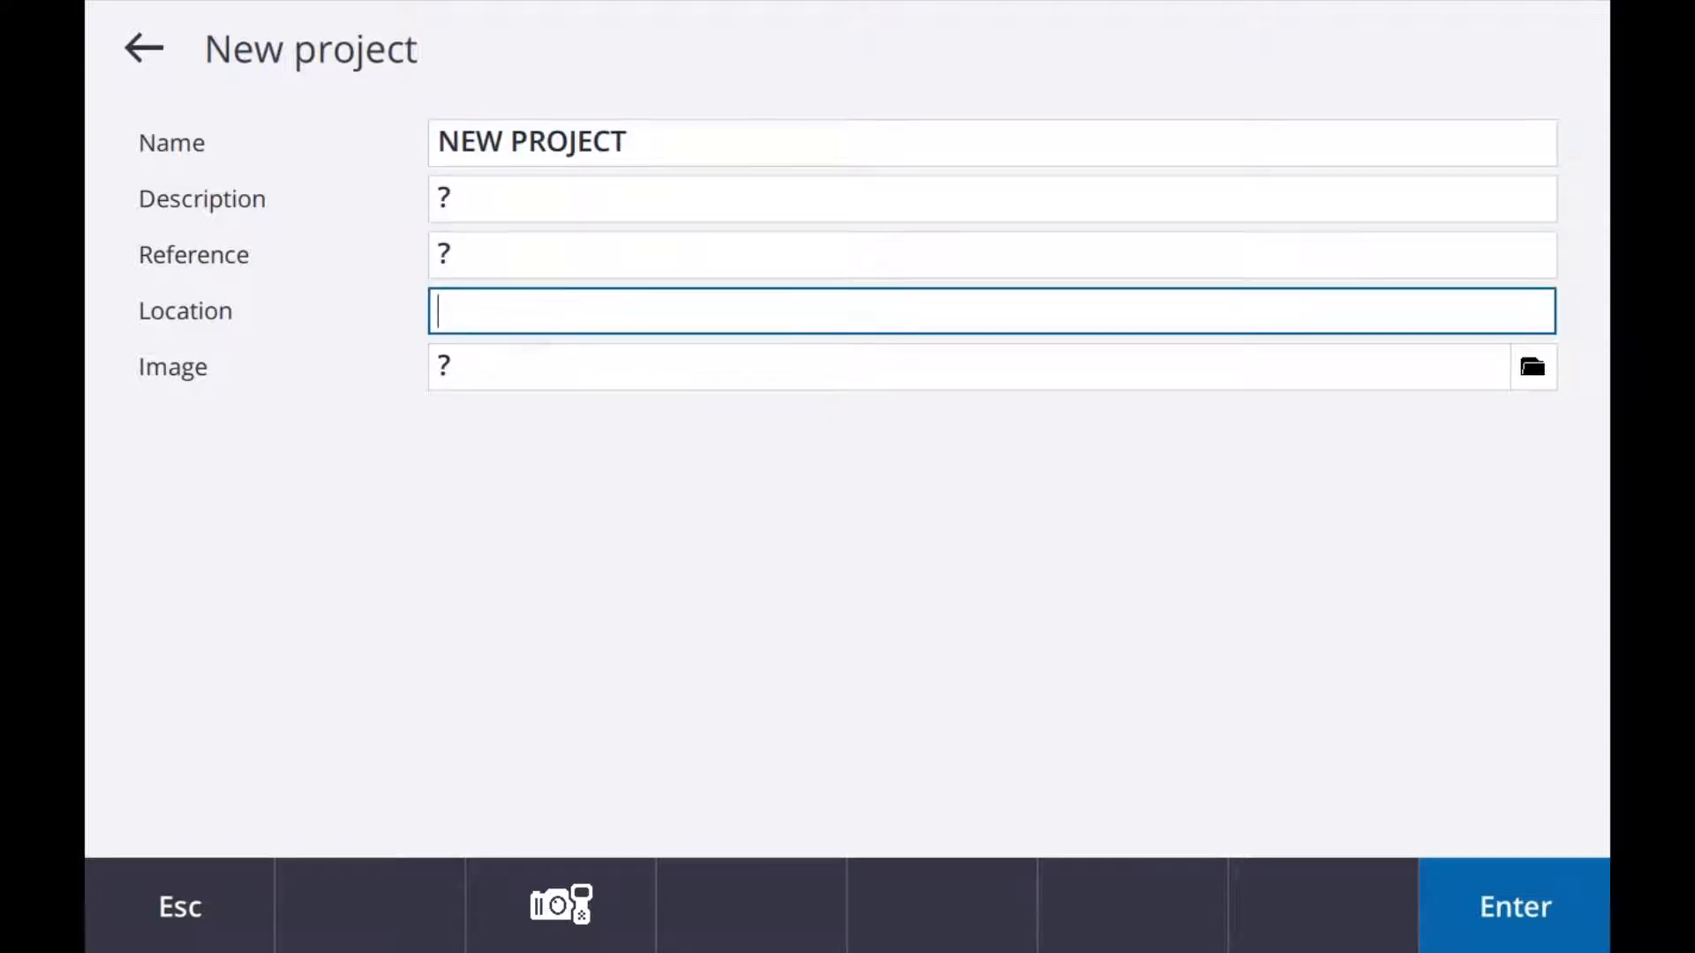
pyautogui.click(560, 368)
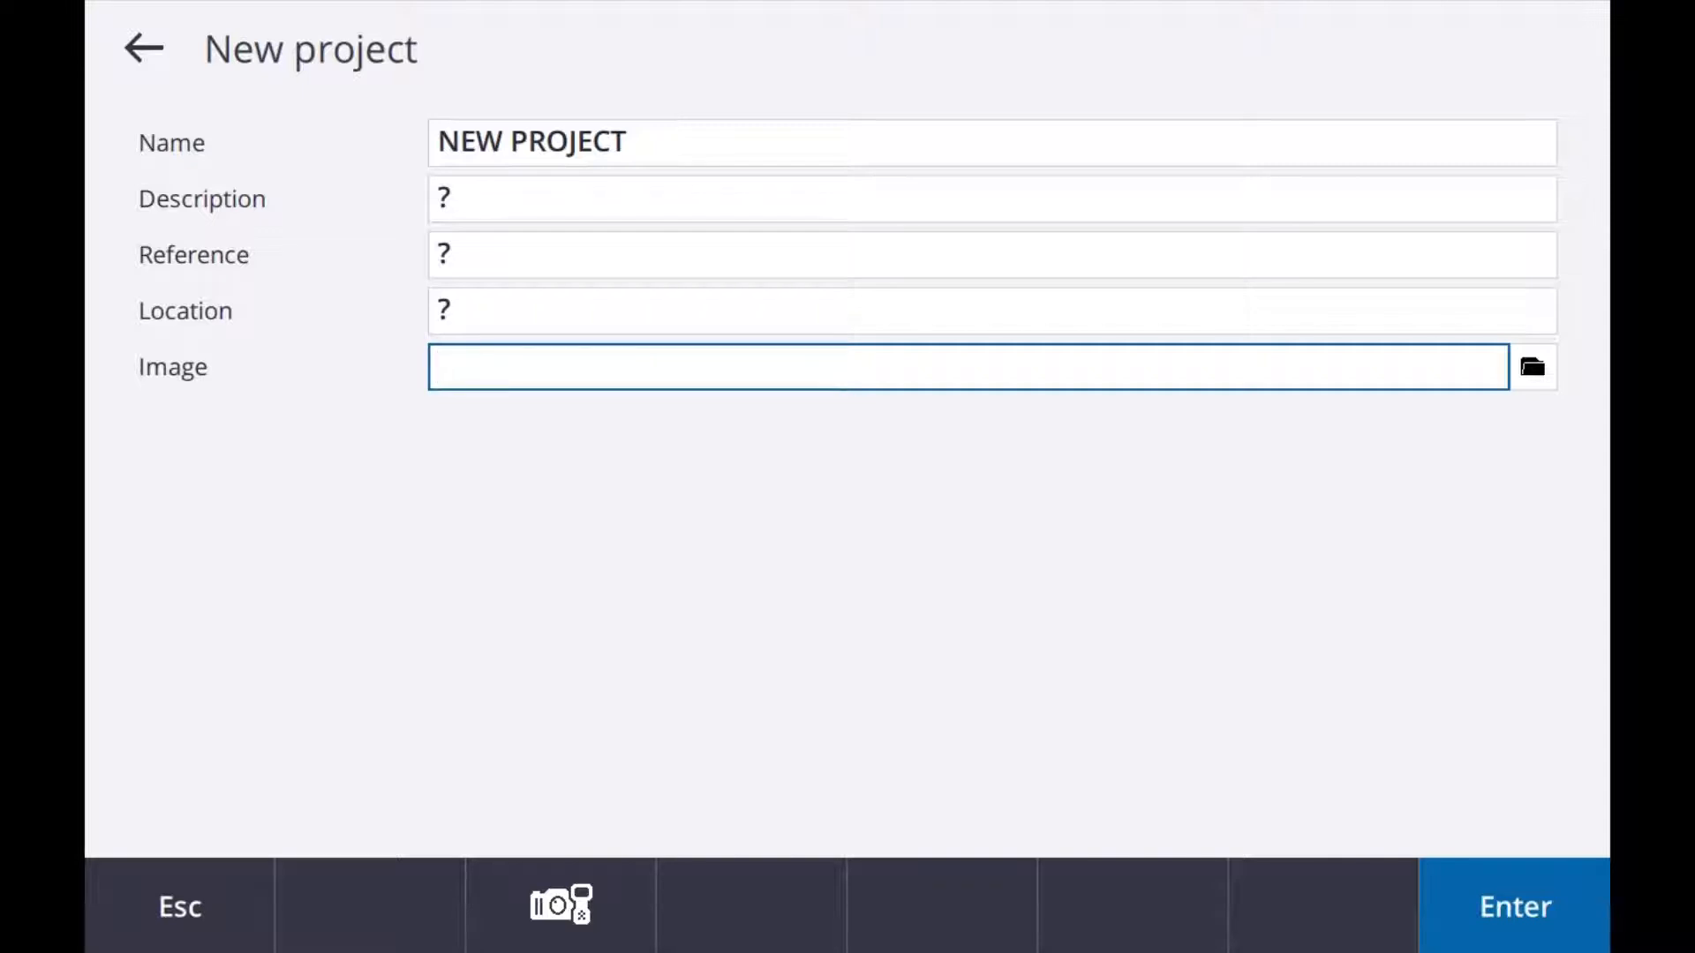
pyautogui.click(1512, 927)
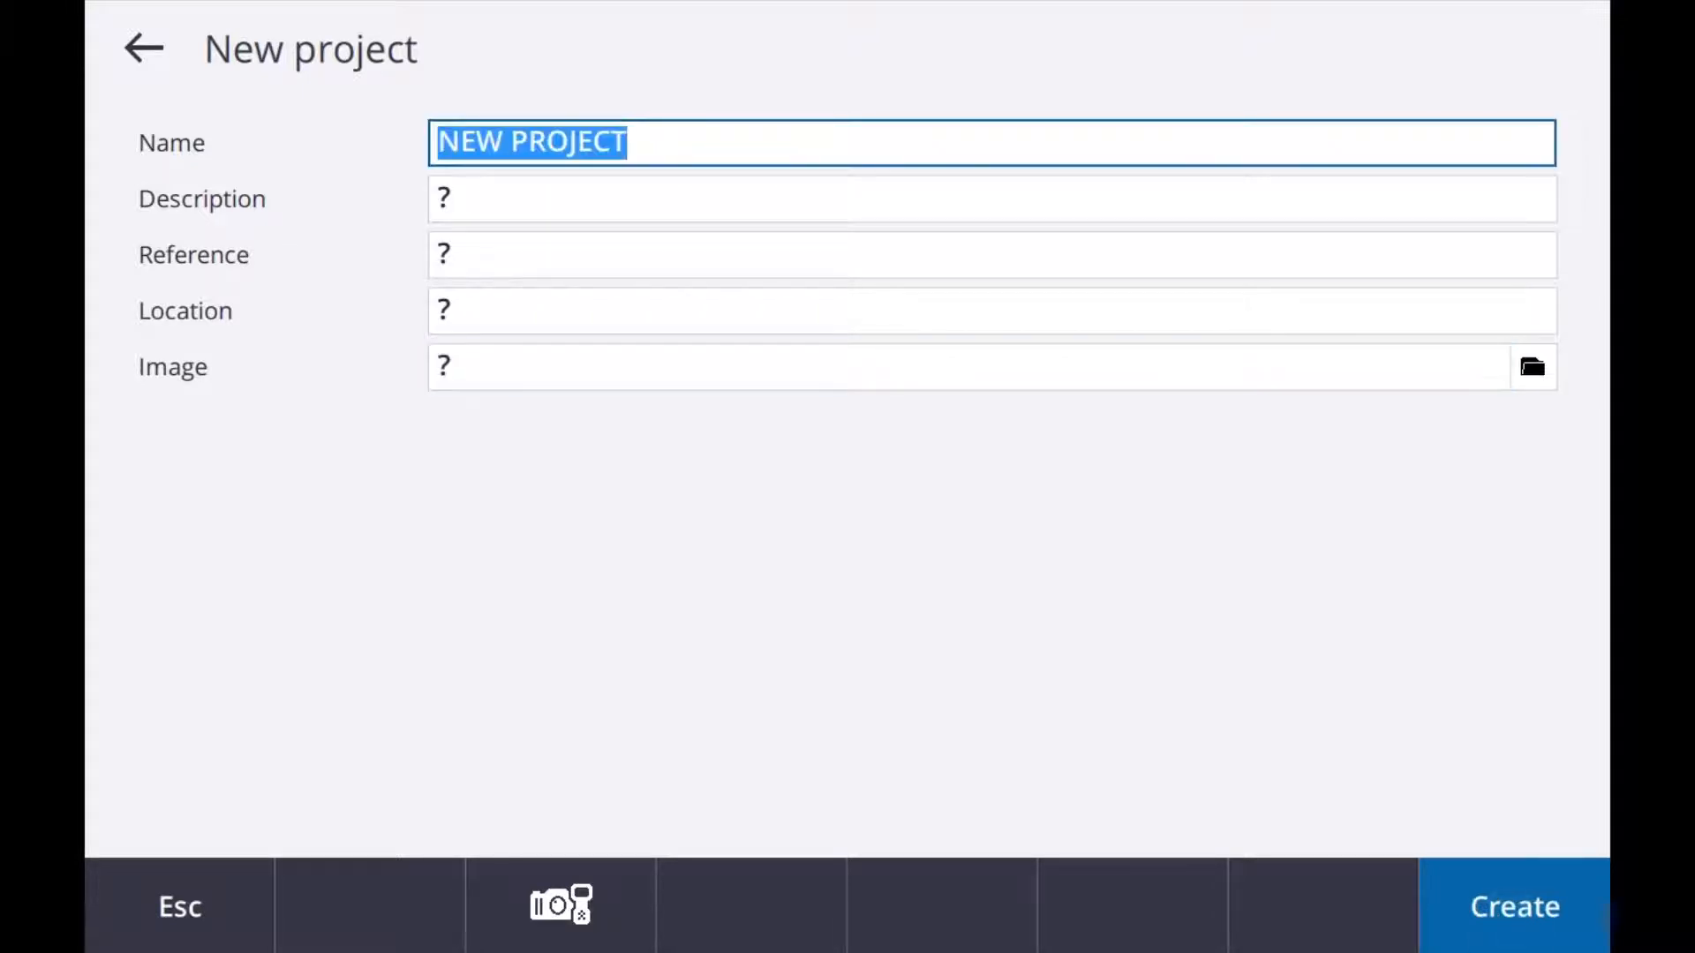
pyautogui.click(1525, 927)
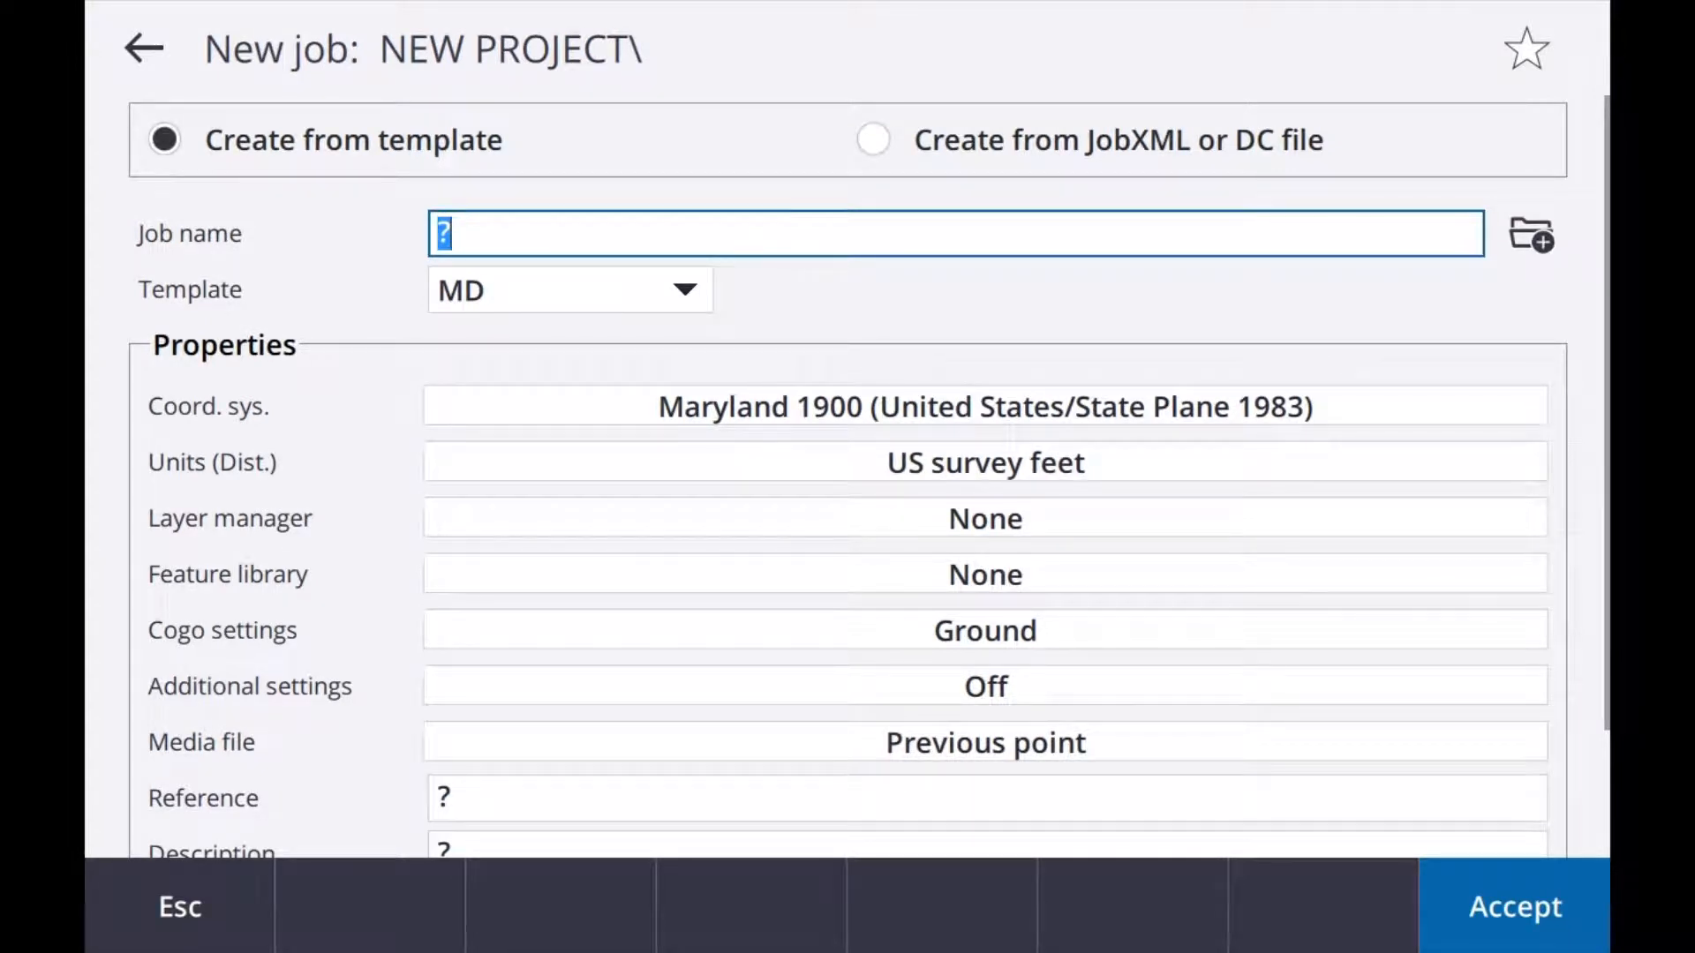
# Step: Name the new job NEW JOB and look through the properties supplied by the MD template
pyautogui.write('NEW')
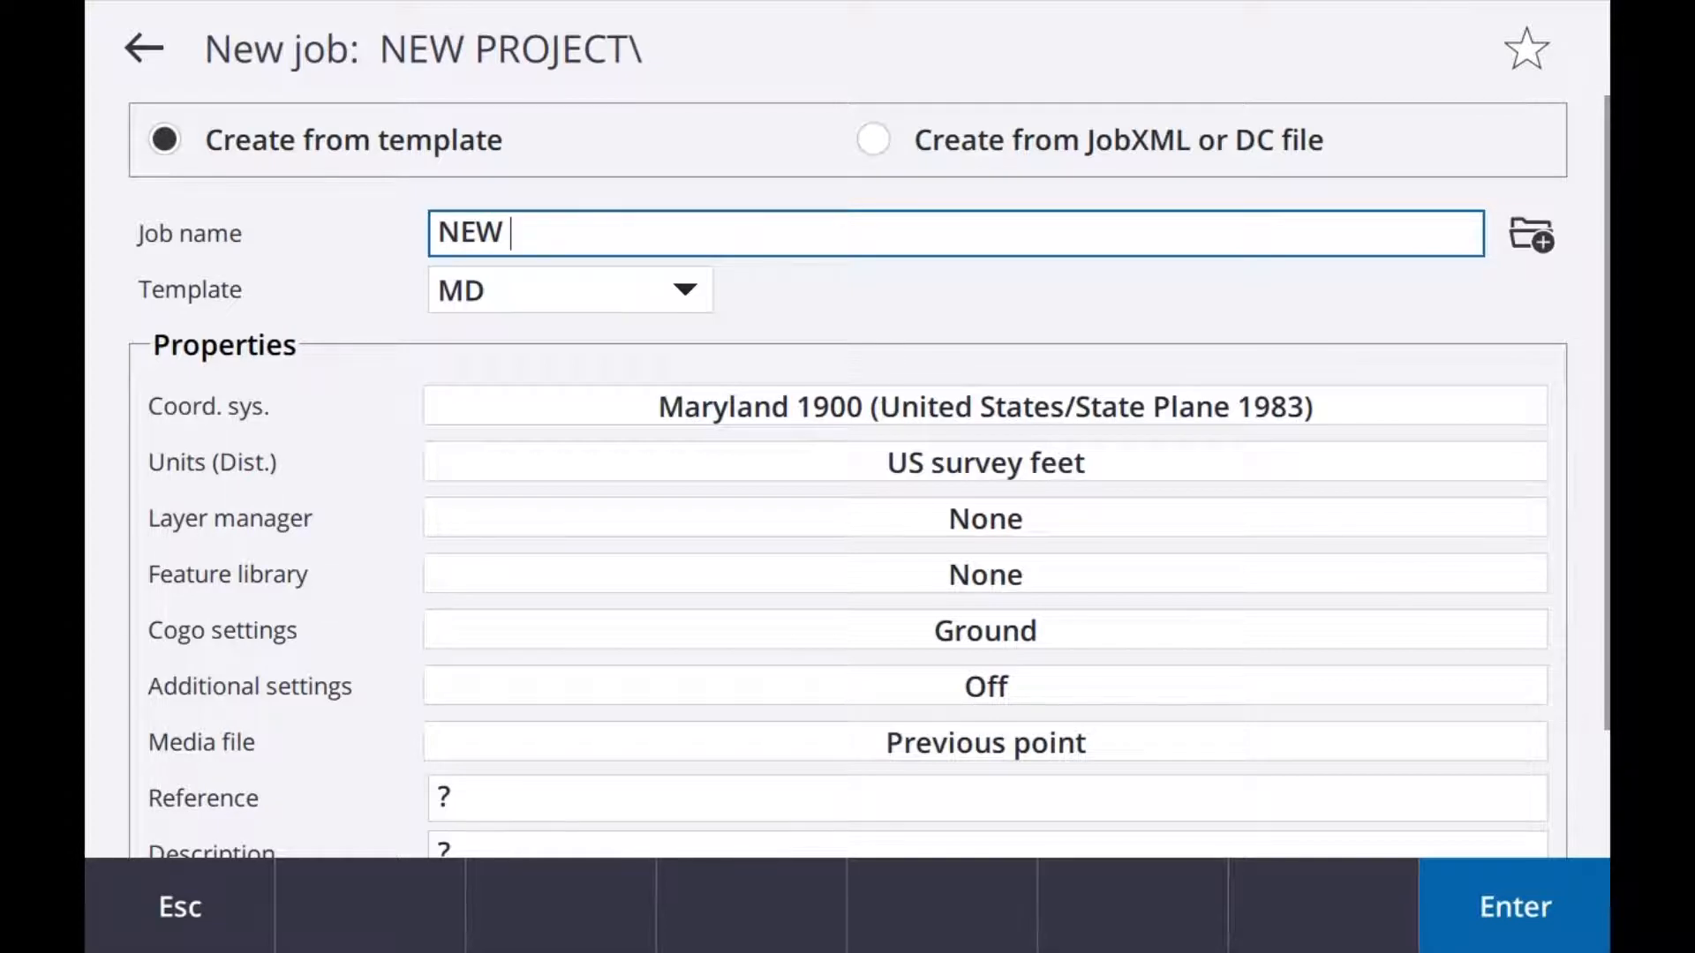
pyautogui.write('JOB')
pyautogui.scroll(-1, 848, 477)
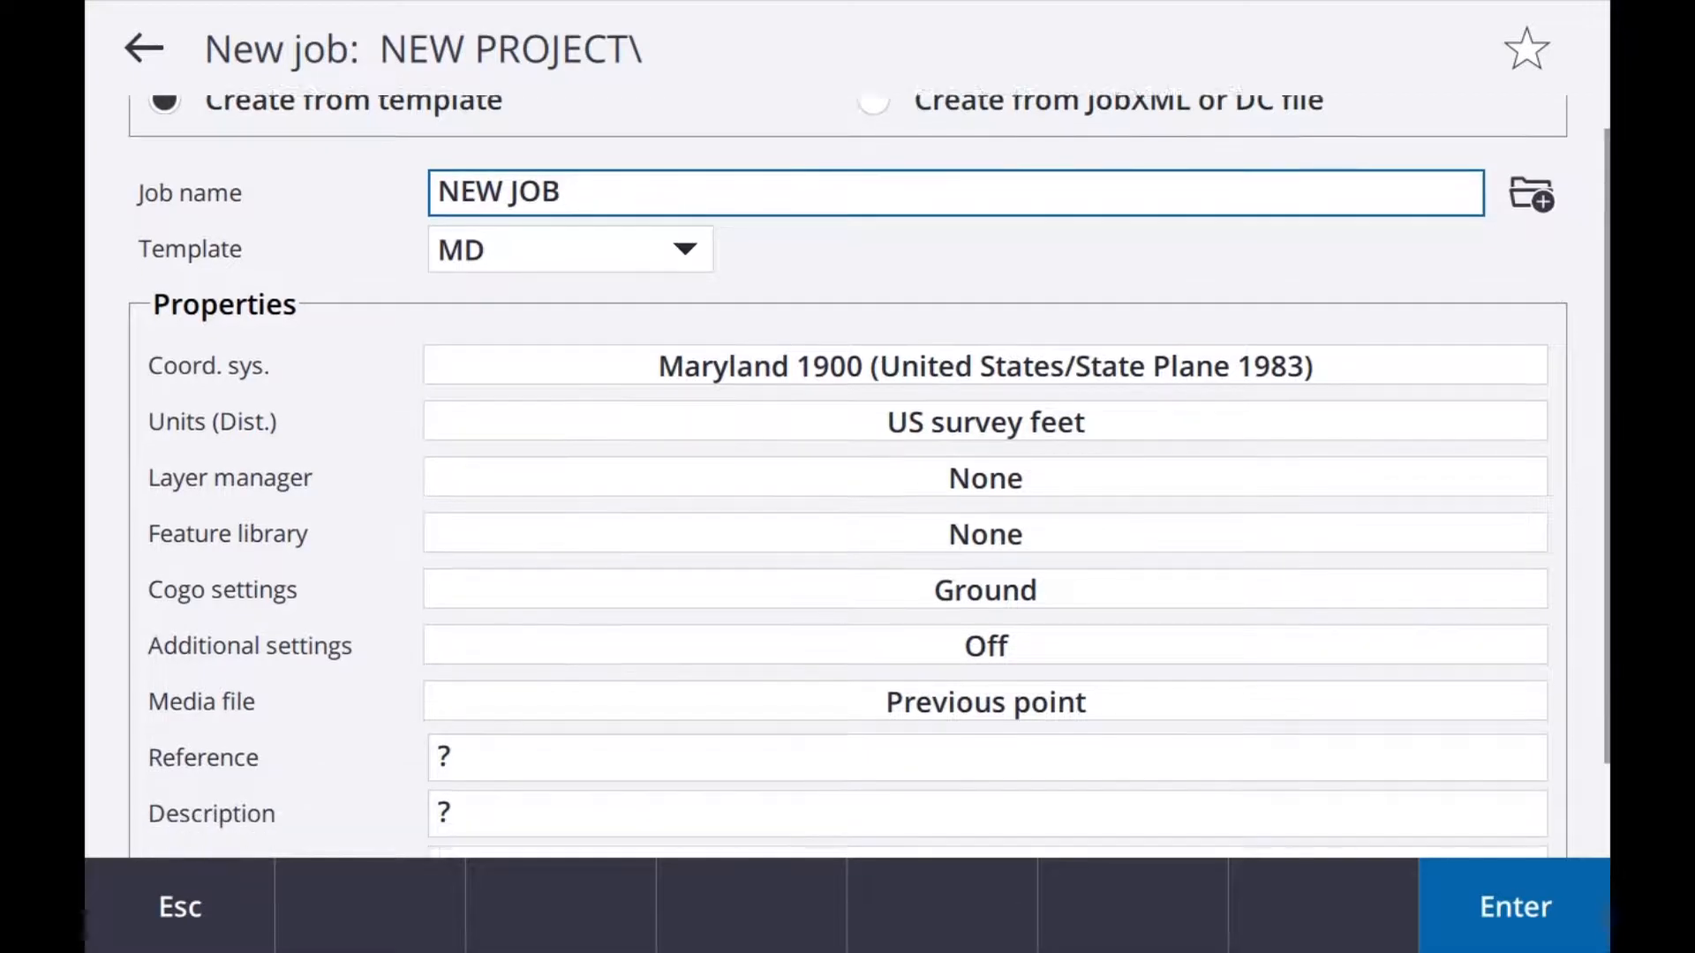
pyautogui.scroll(-3, 848, 477)
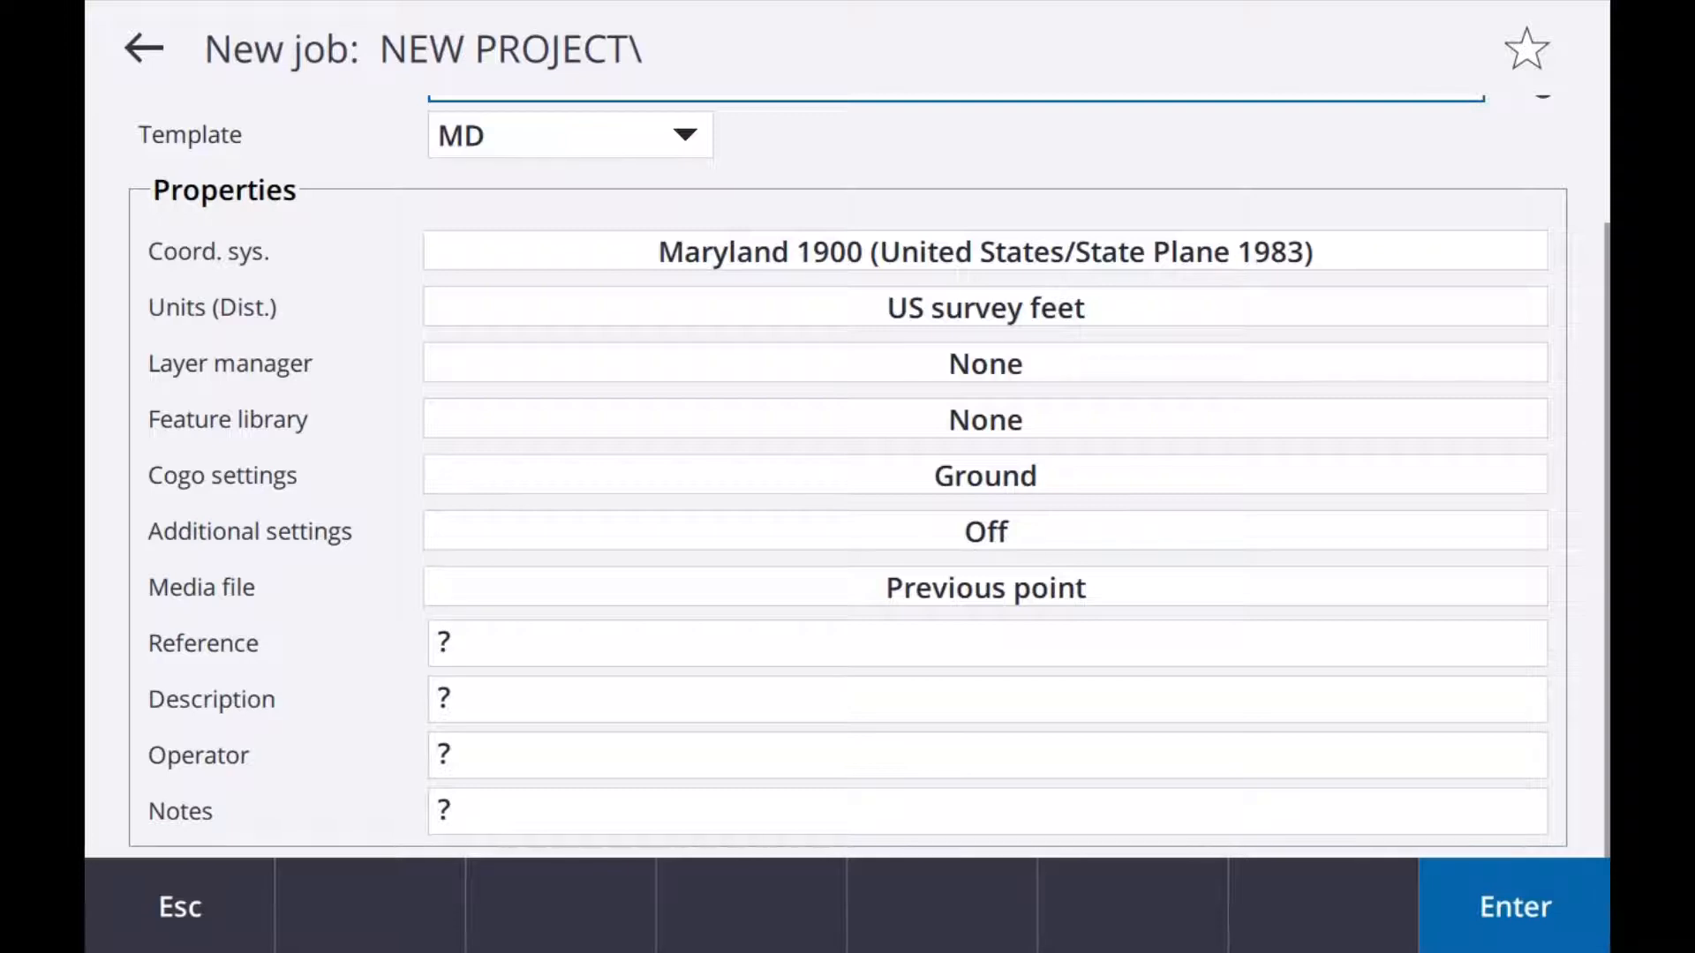
pyautogui.moveTo(987, 699); pyautogui.dragTo(987, 829)
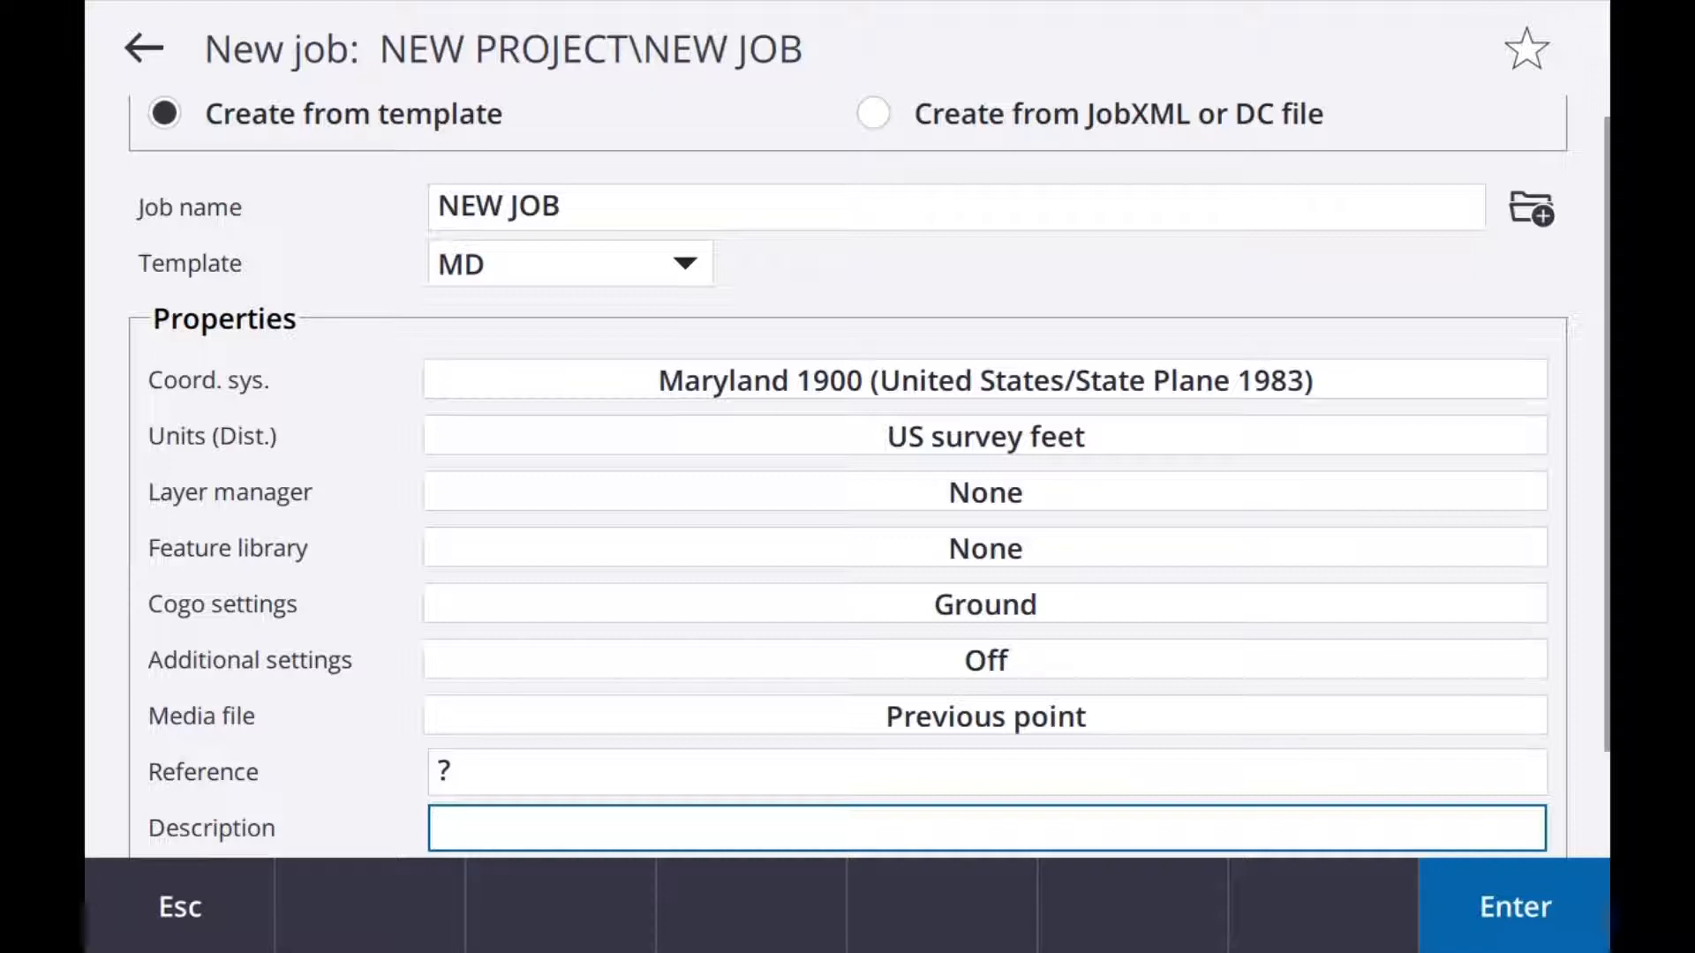
# Step: Open the job's coordinate system details using the library selection method and dismiss the error
pyautogui.click(985, 381)
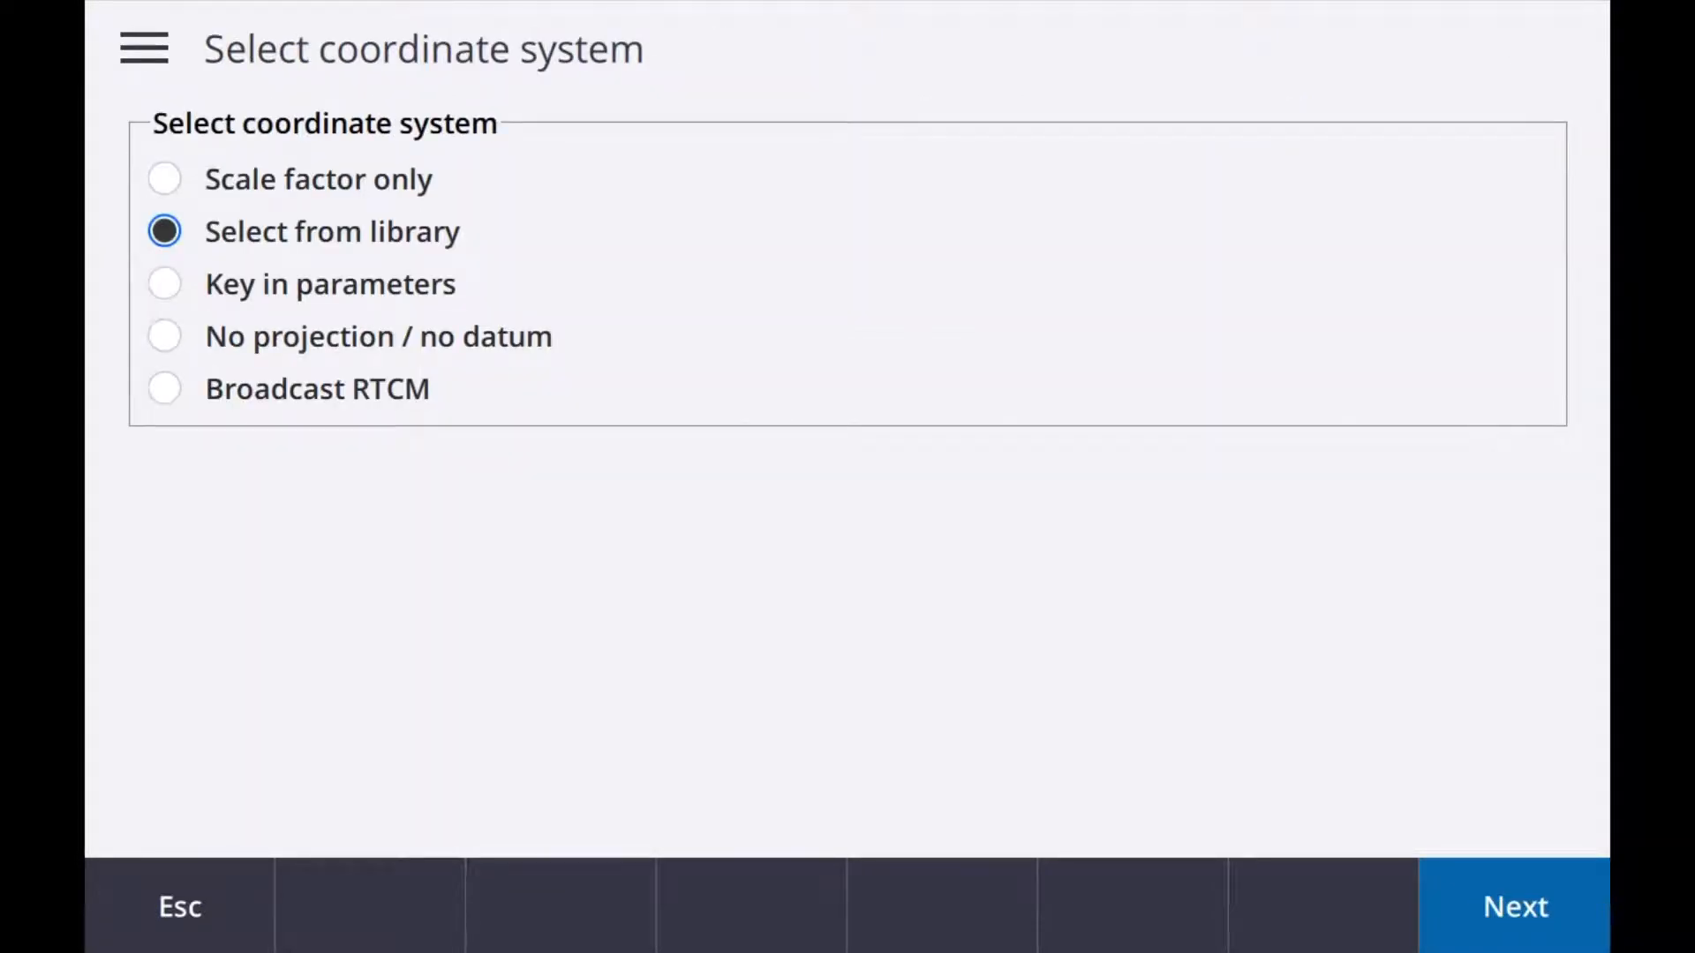
pyautogui.click(1515, 907)
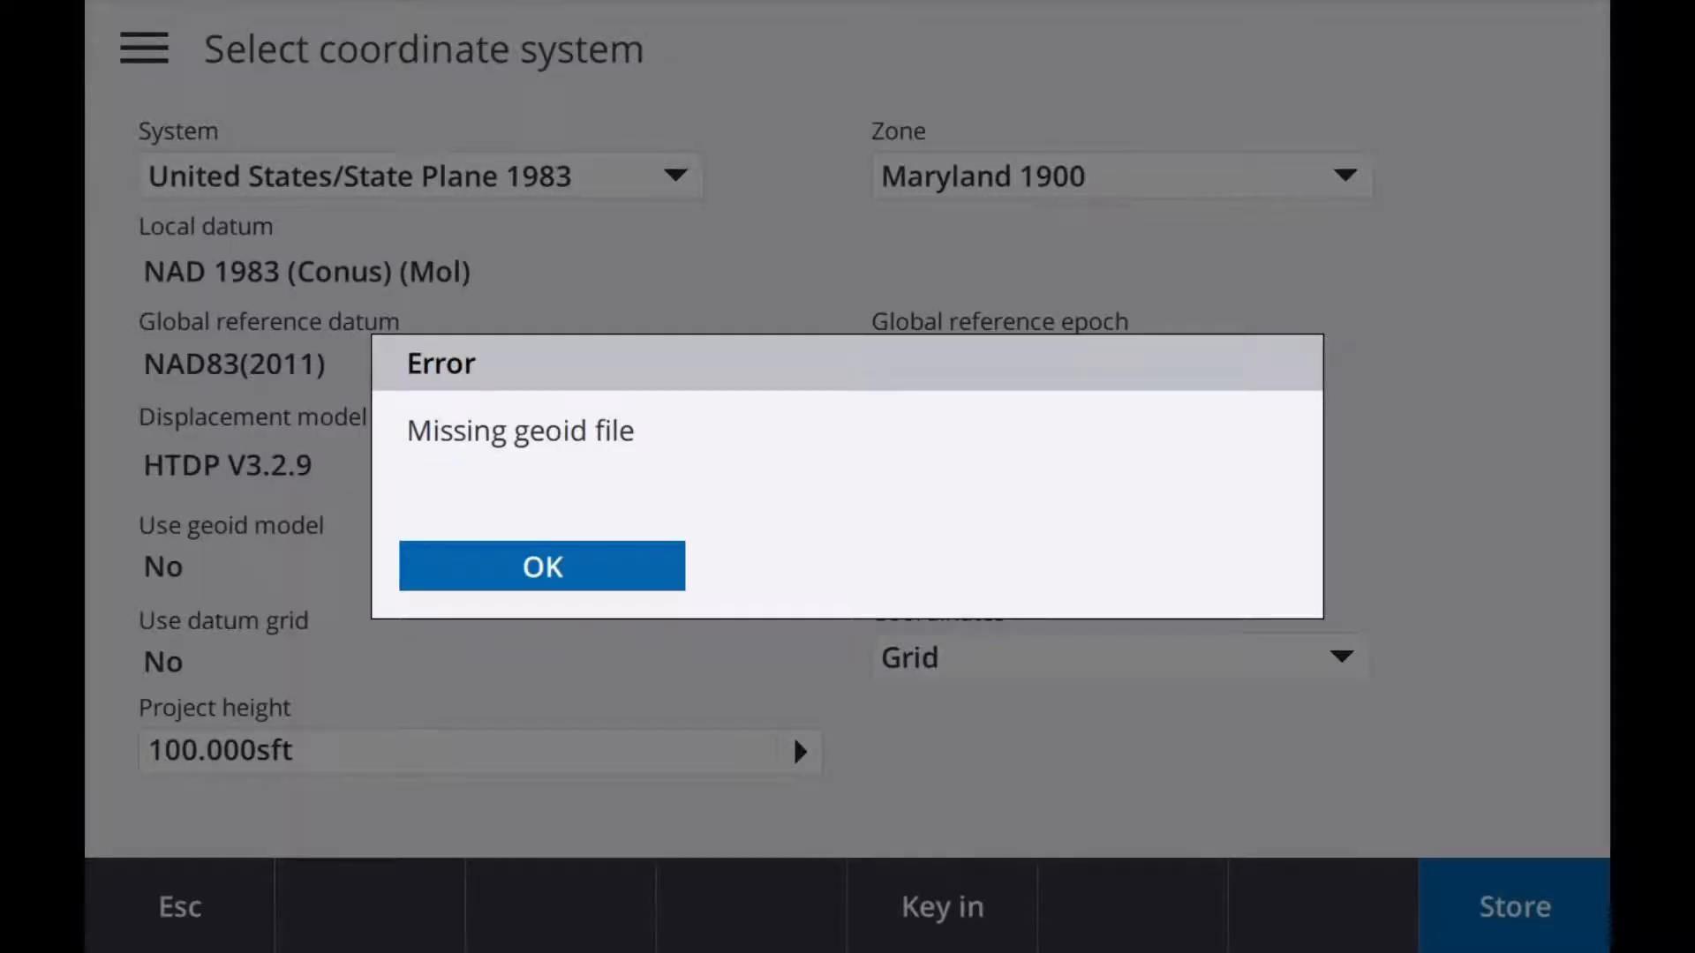
pyautogui.click(575, 574)
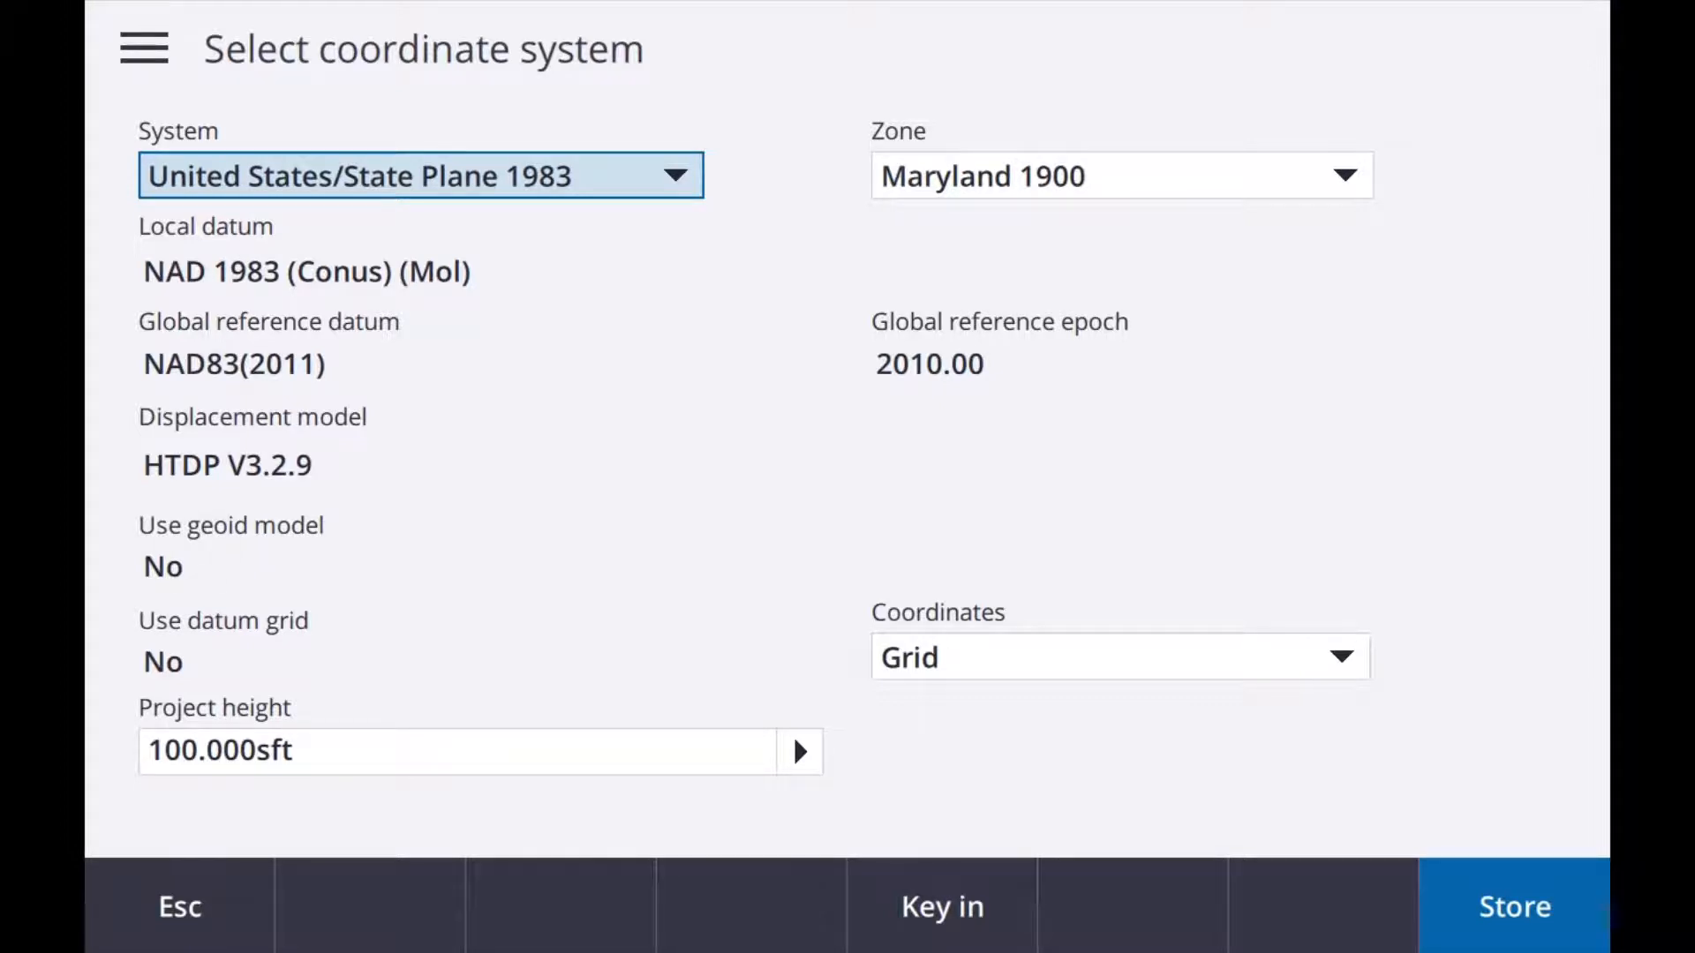
pyautogui.click(1514, 907)
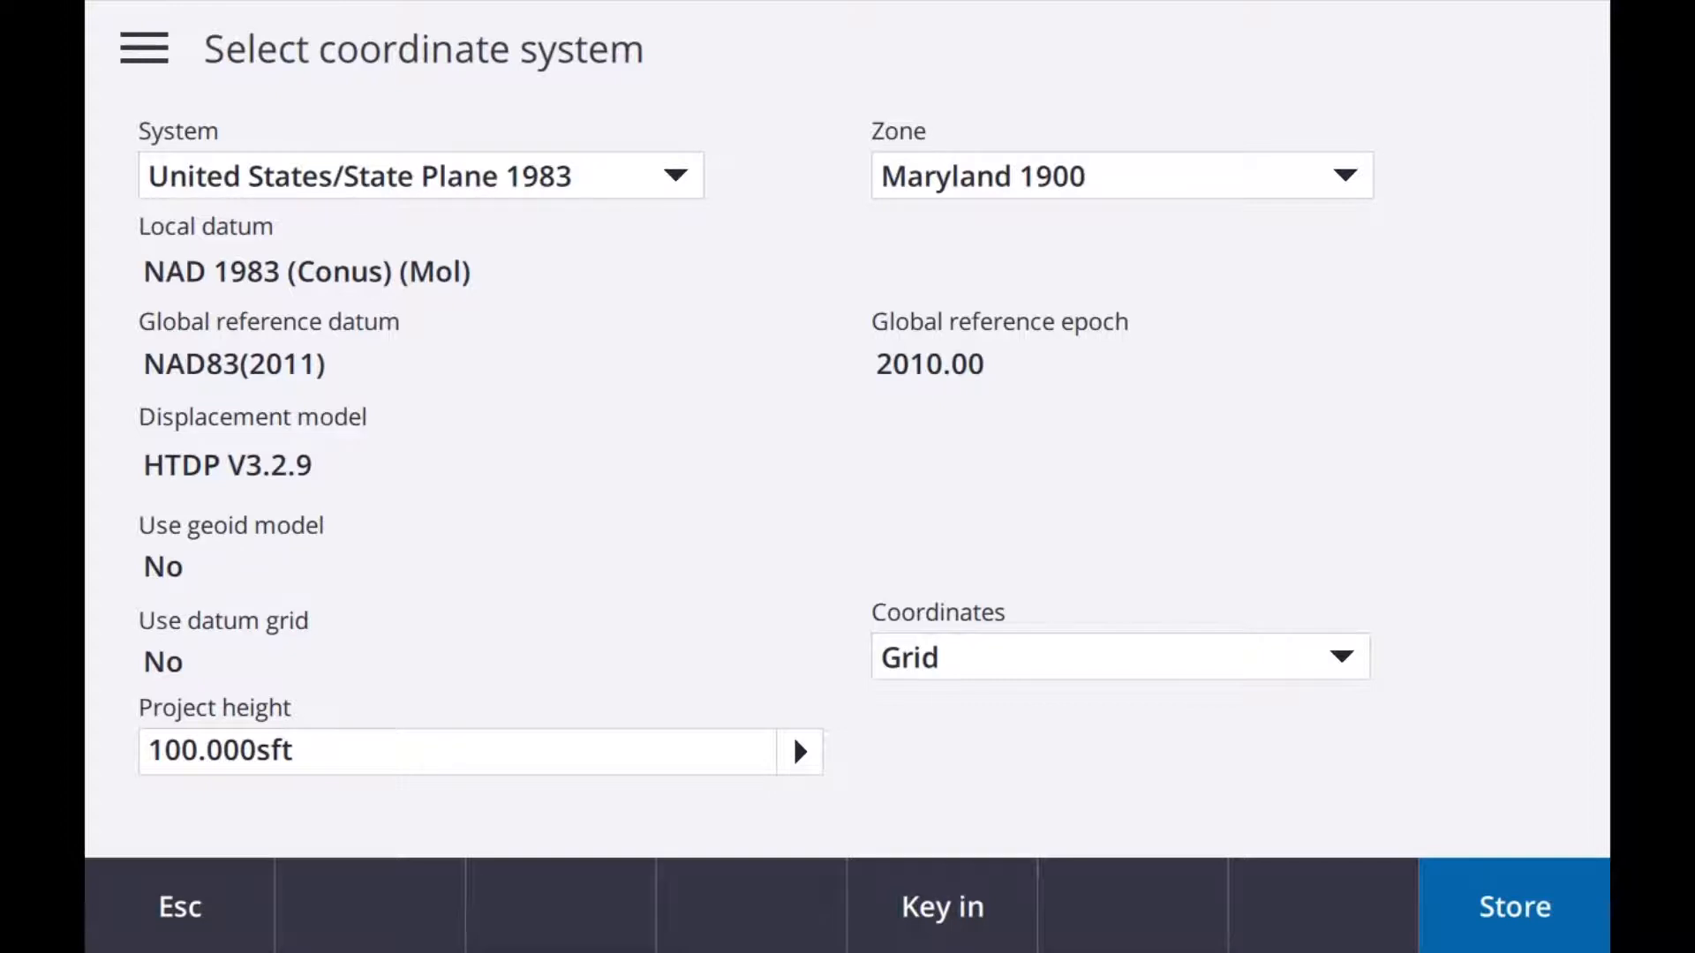
# Step: Search Windows for "WINDOWS EXP" and open File Explorer
pyautogui.press('super')
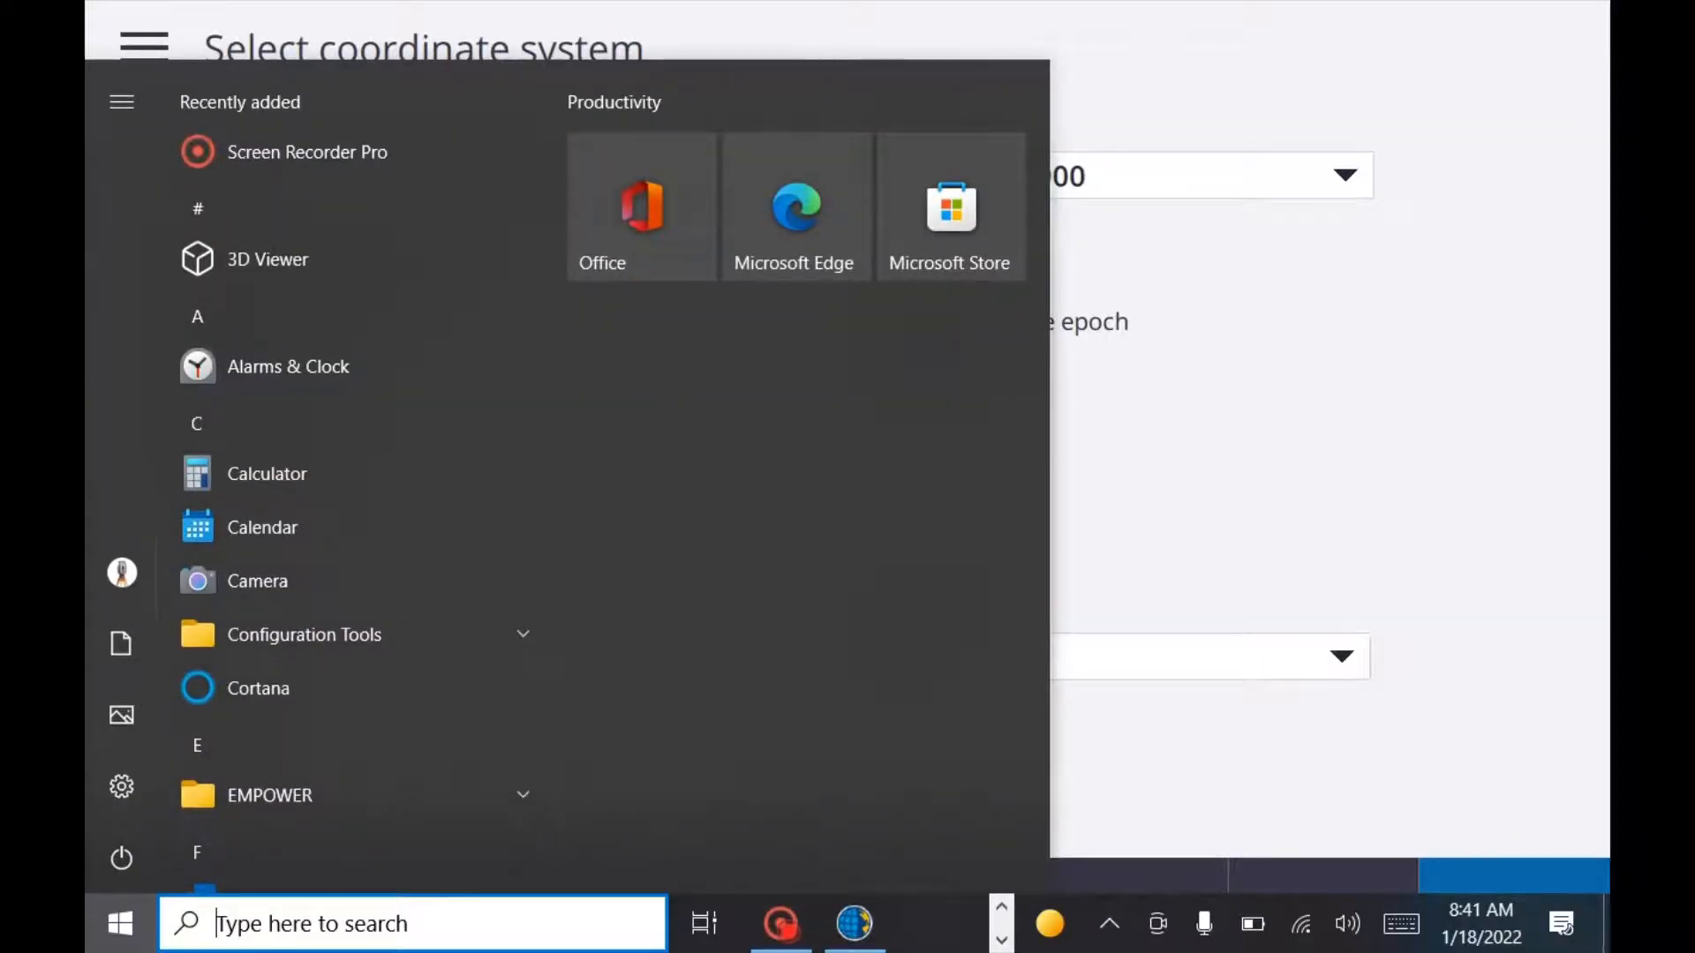
pyautogui.write('w')
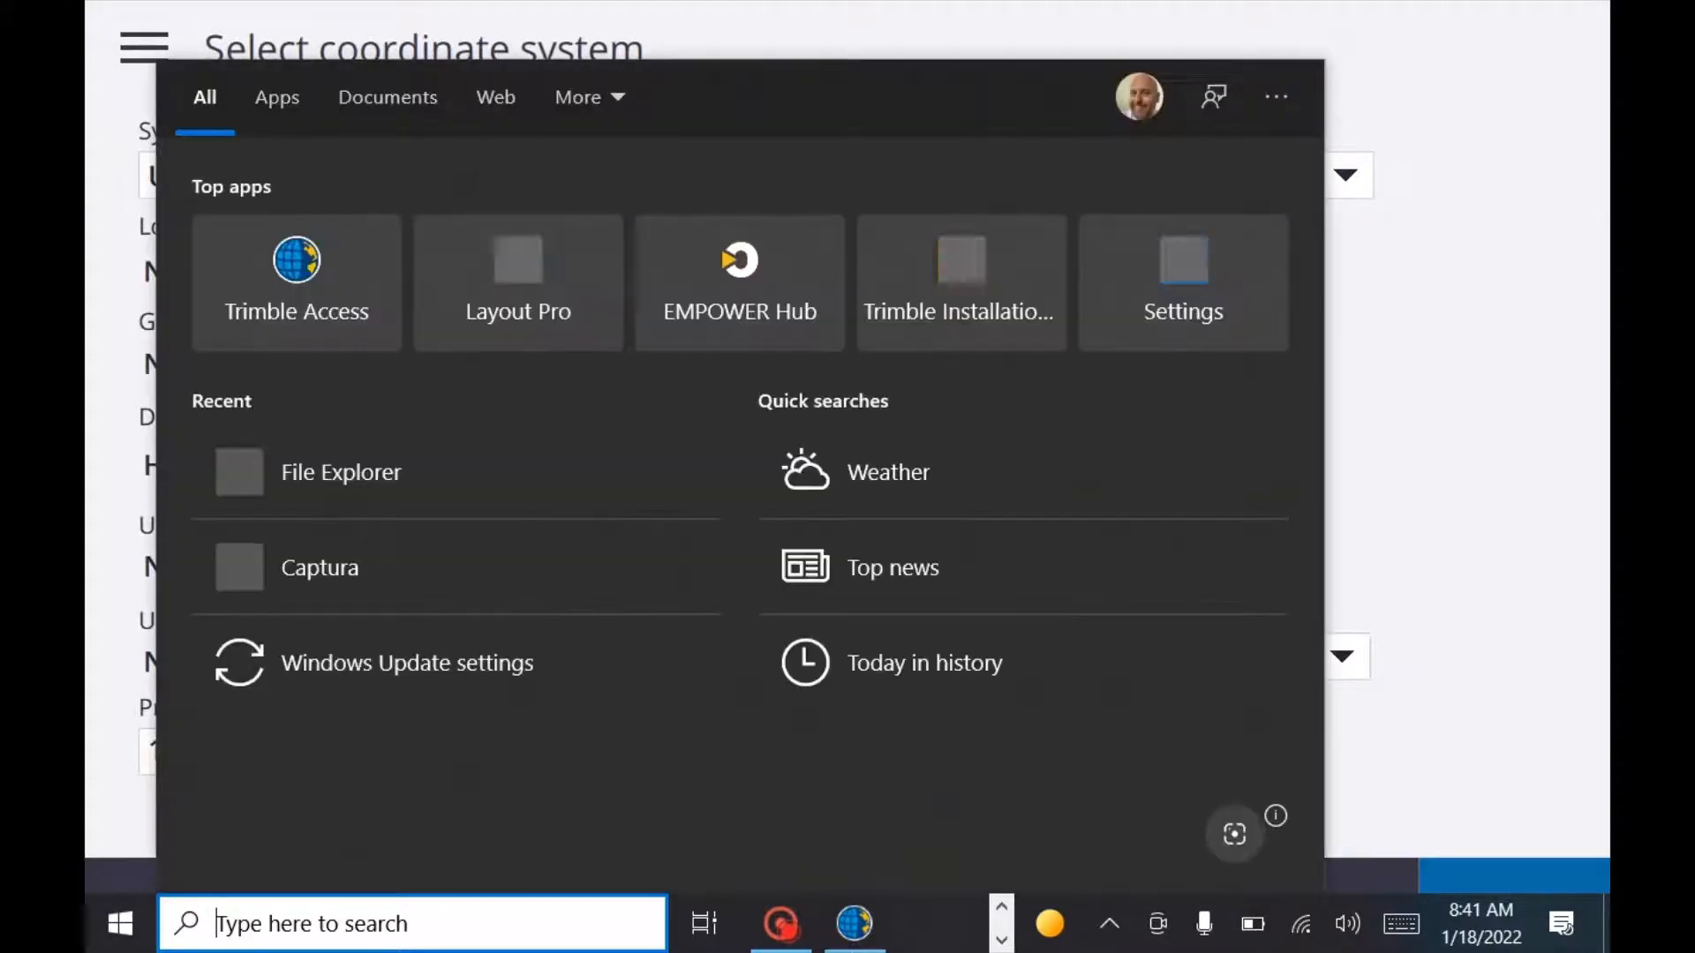
pyautogui.write('indo')
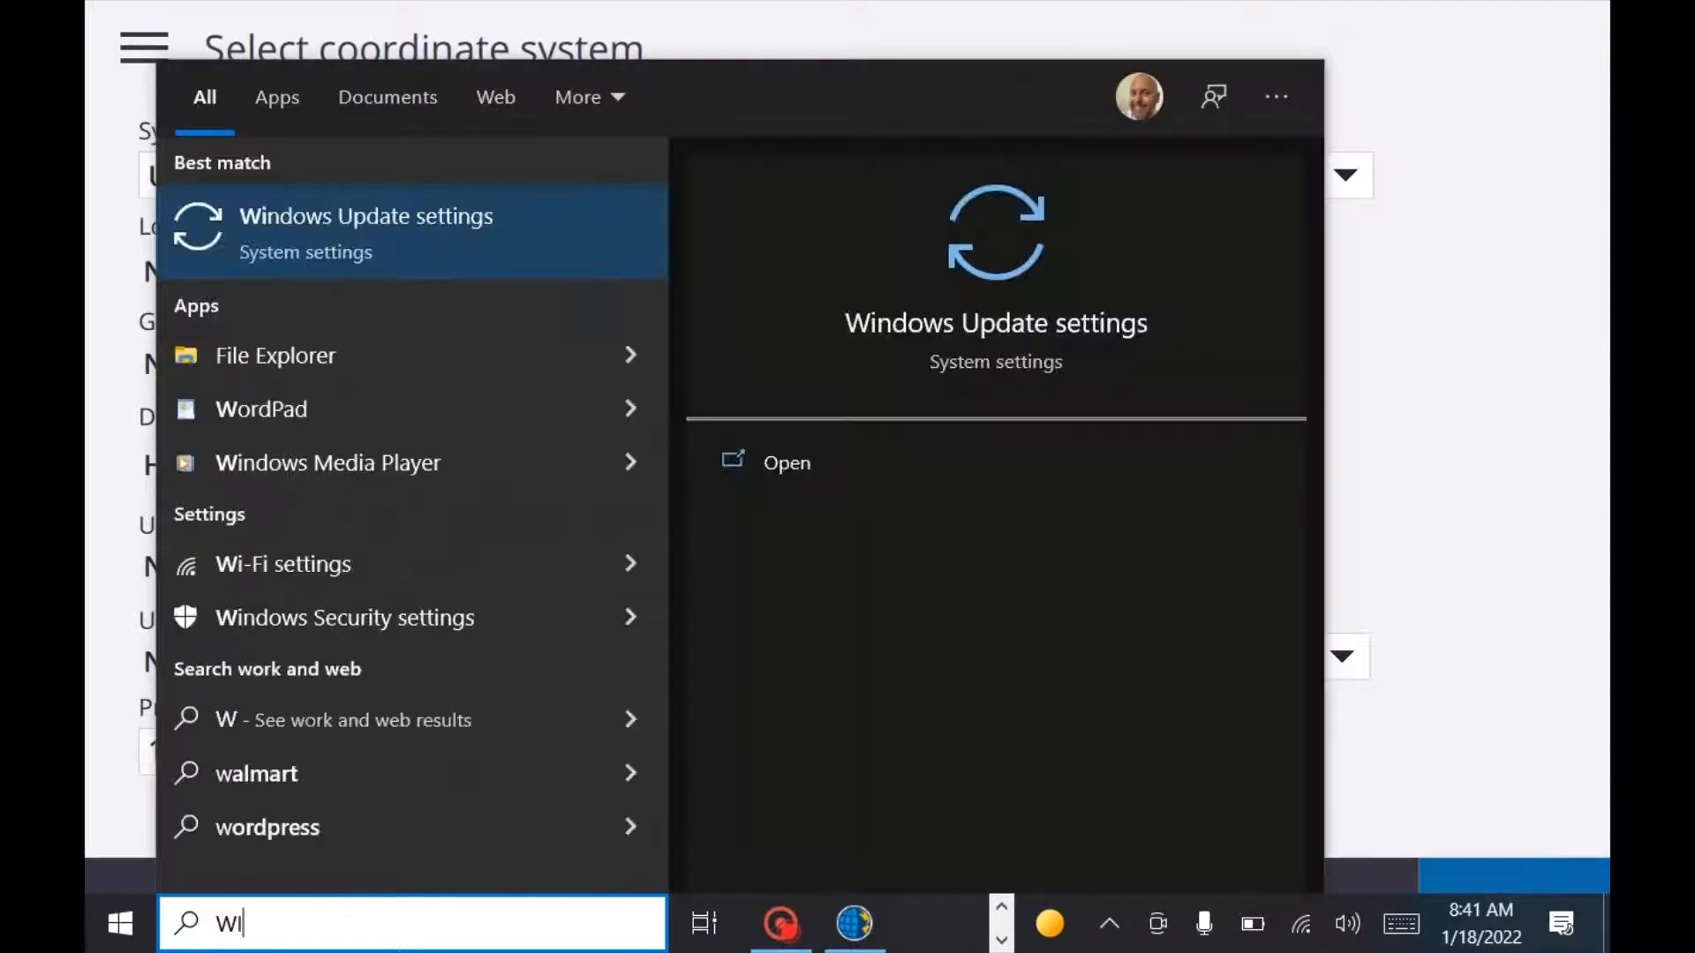
pyautogui.write('W')
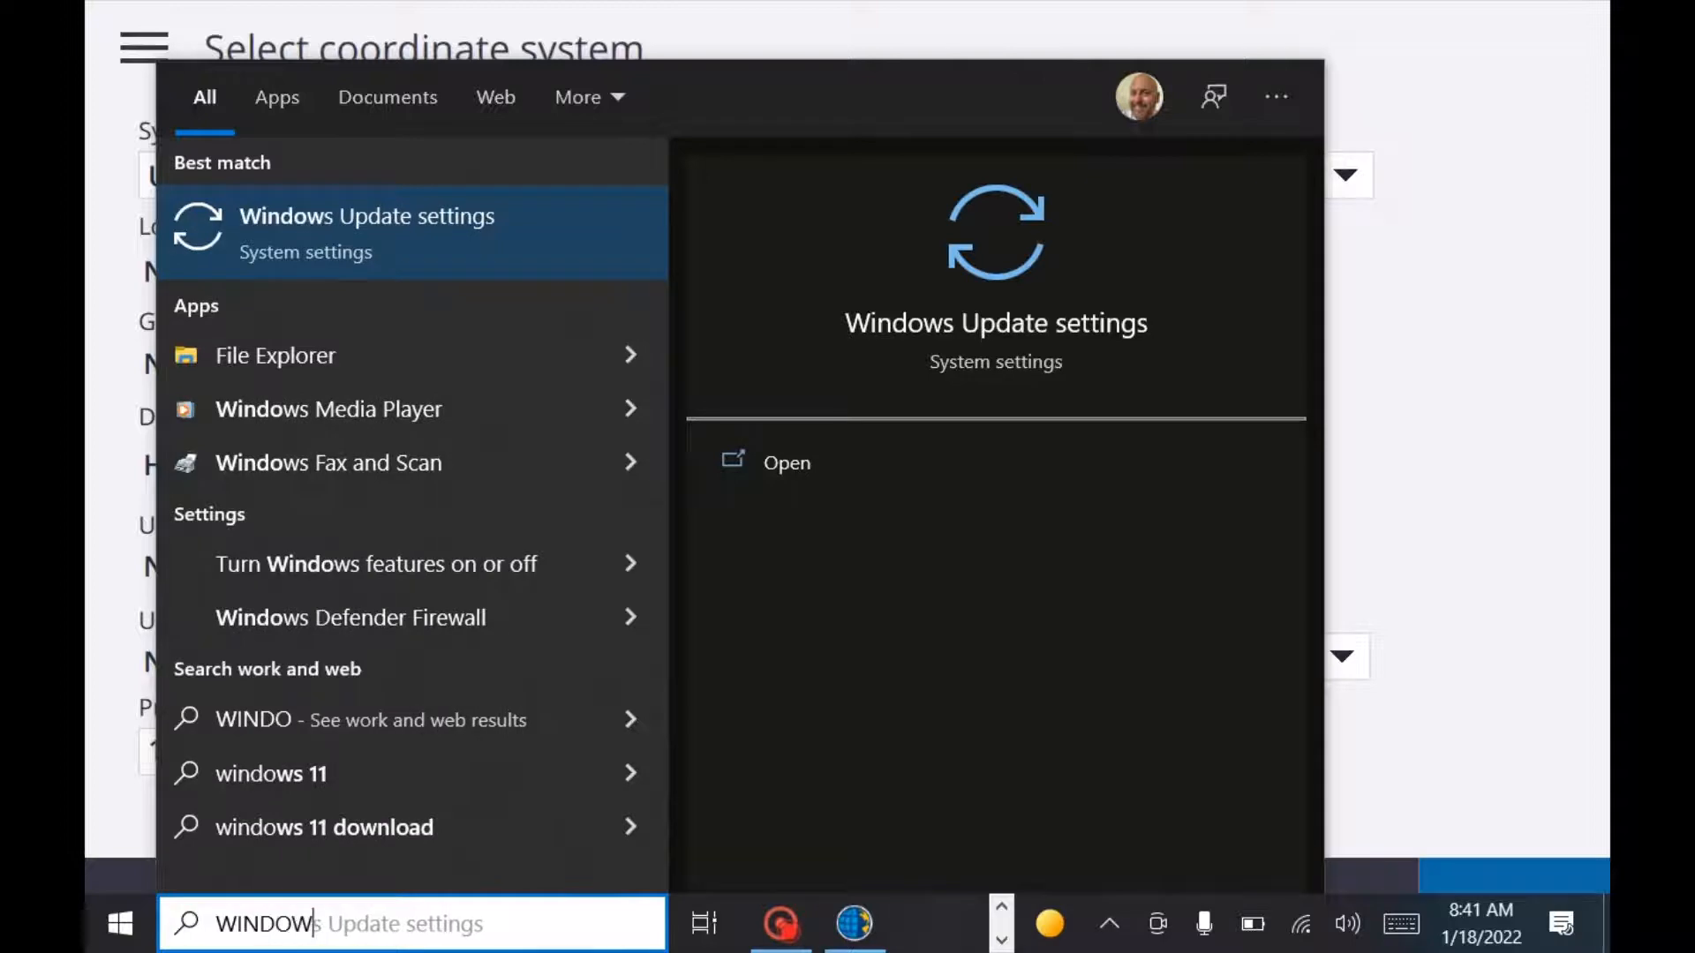
pyautogui.write('SEX')
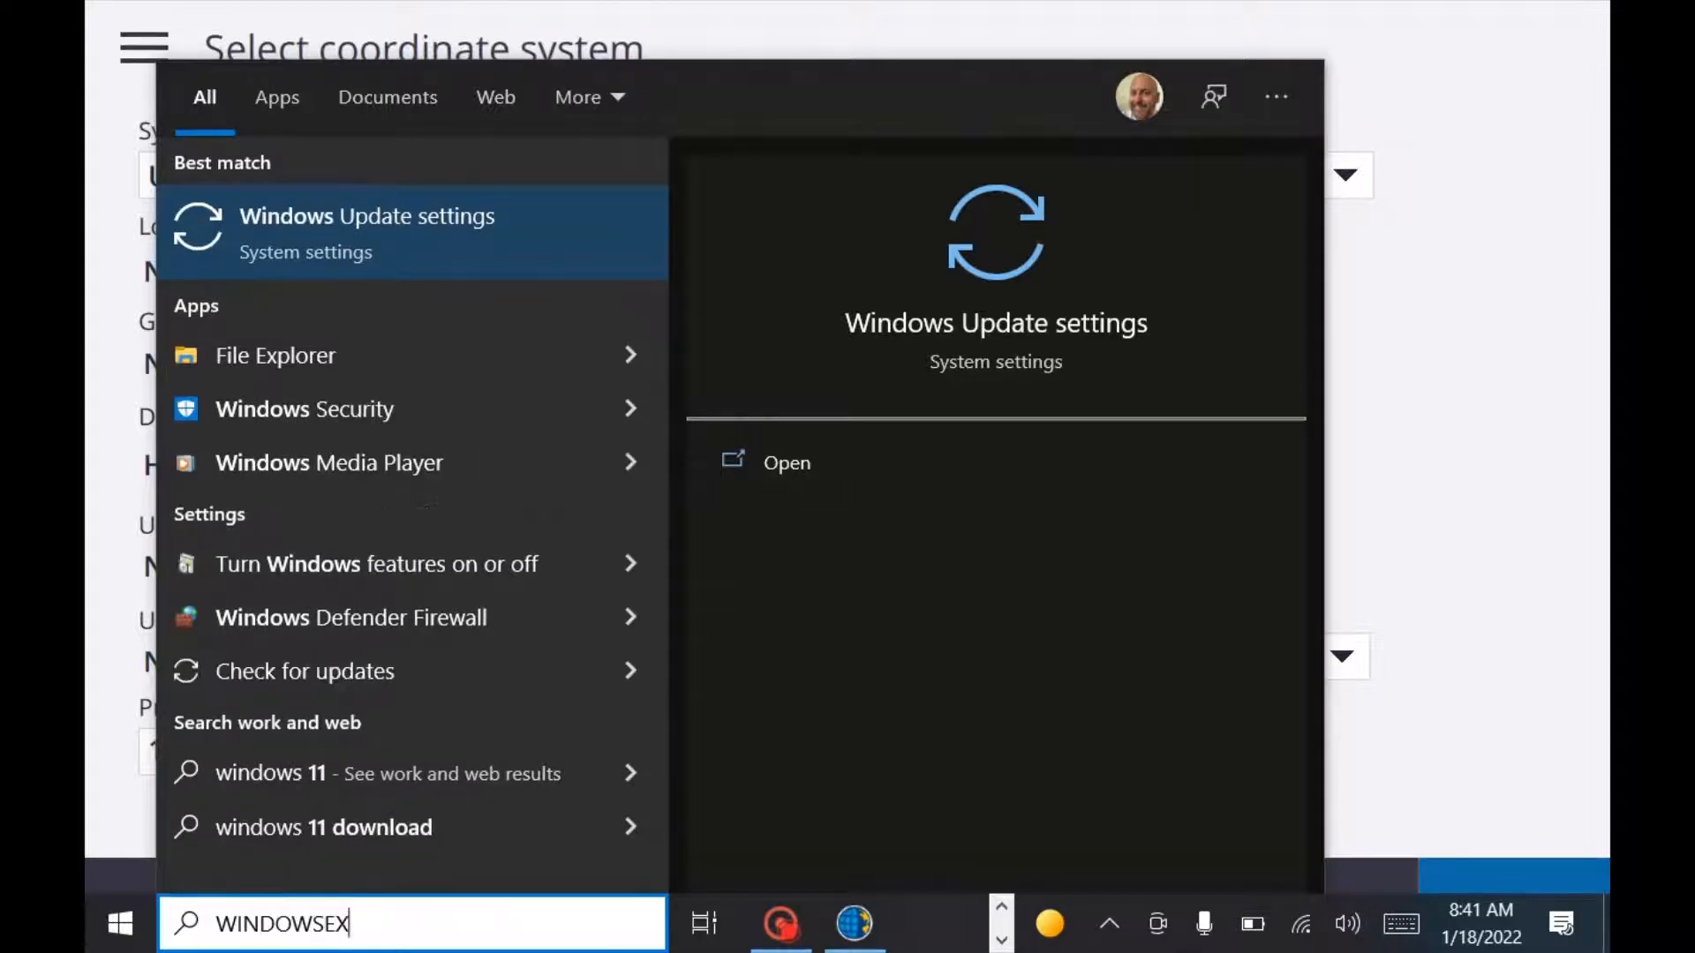
pyautogui.write('PLORE')
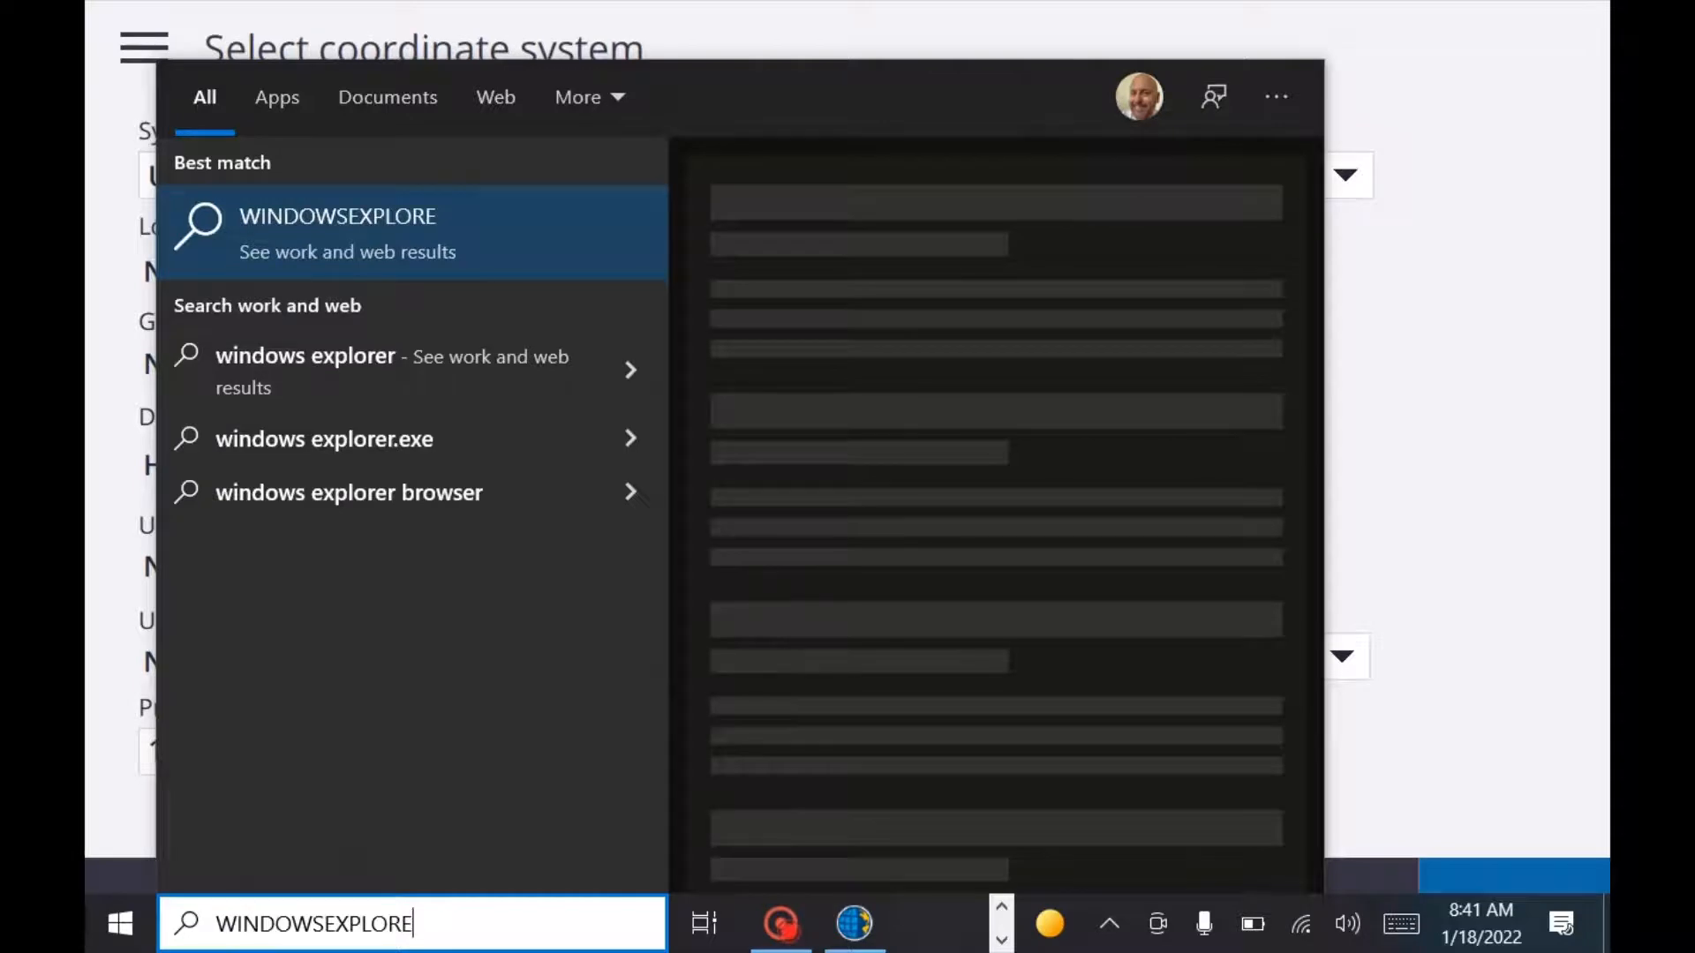
pyautogui.press('BackSpace')
pyautogui.press('BackSpace')
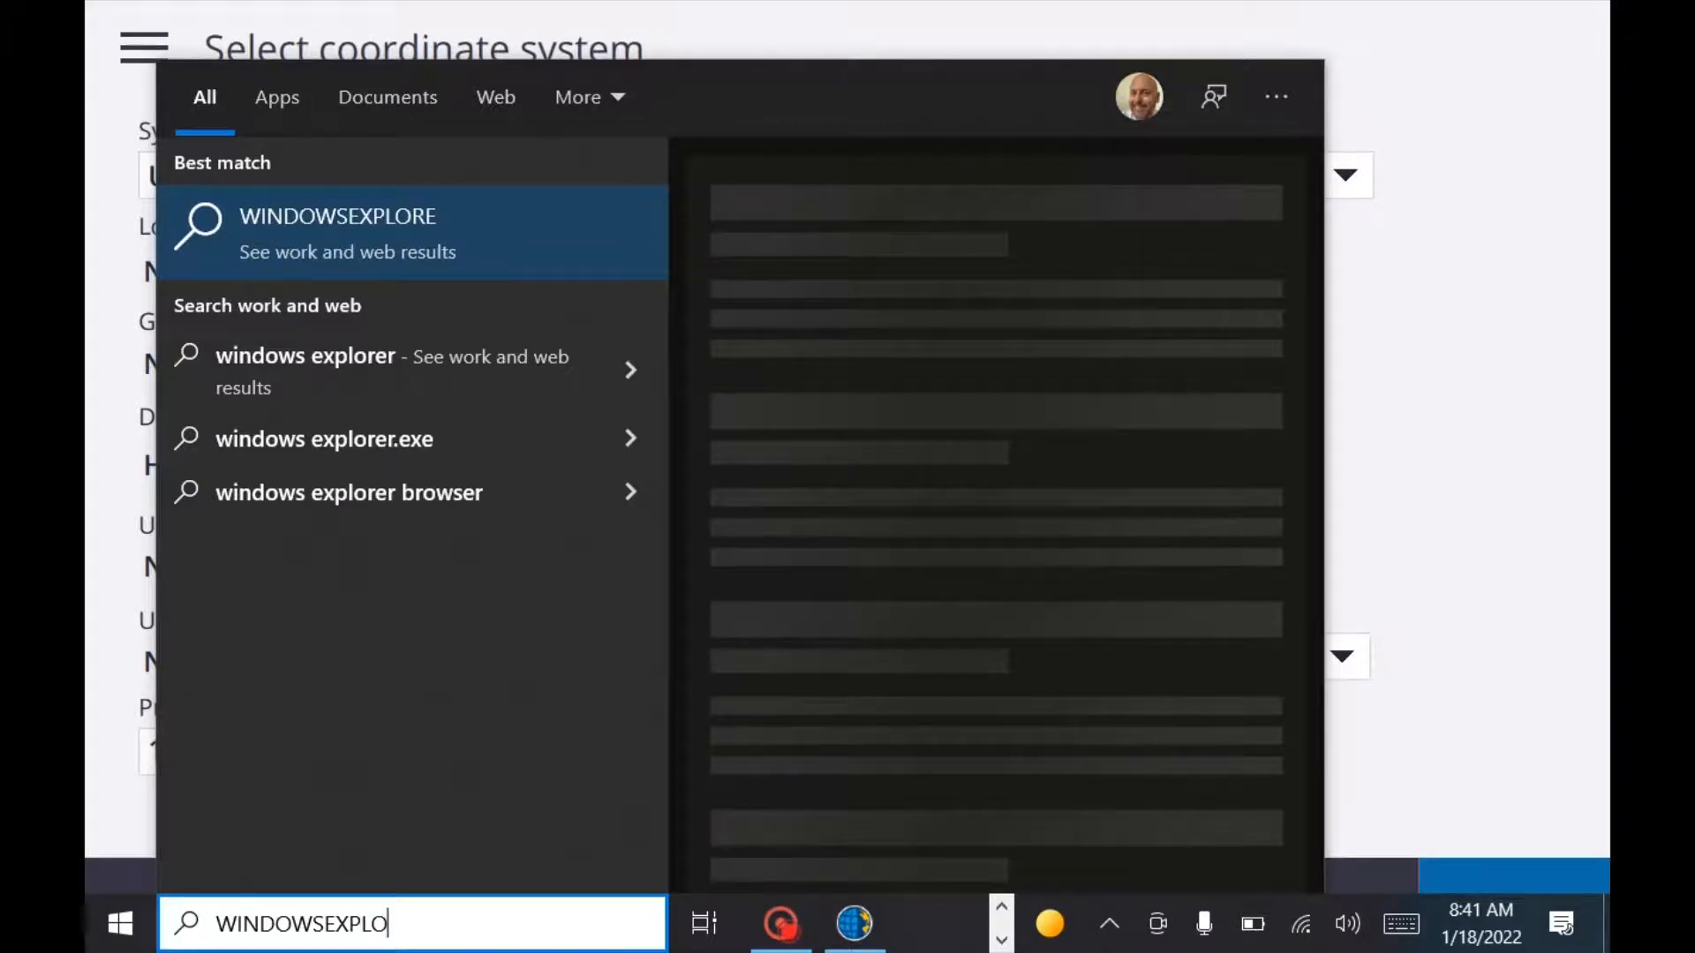
pyautogui.press('BackSpace')
pyautogui.press('BackSpace')
pyautogui.press('BackSpace')
pyautogui.press('BackSpace')
pyautogui.press('BackSpace')
pyautogui.press('BackSpace')
pyautogui.press('BackSpace')
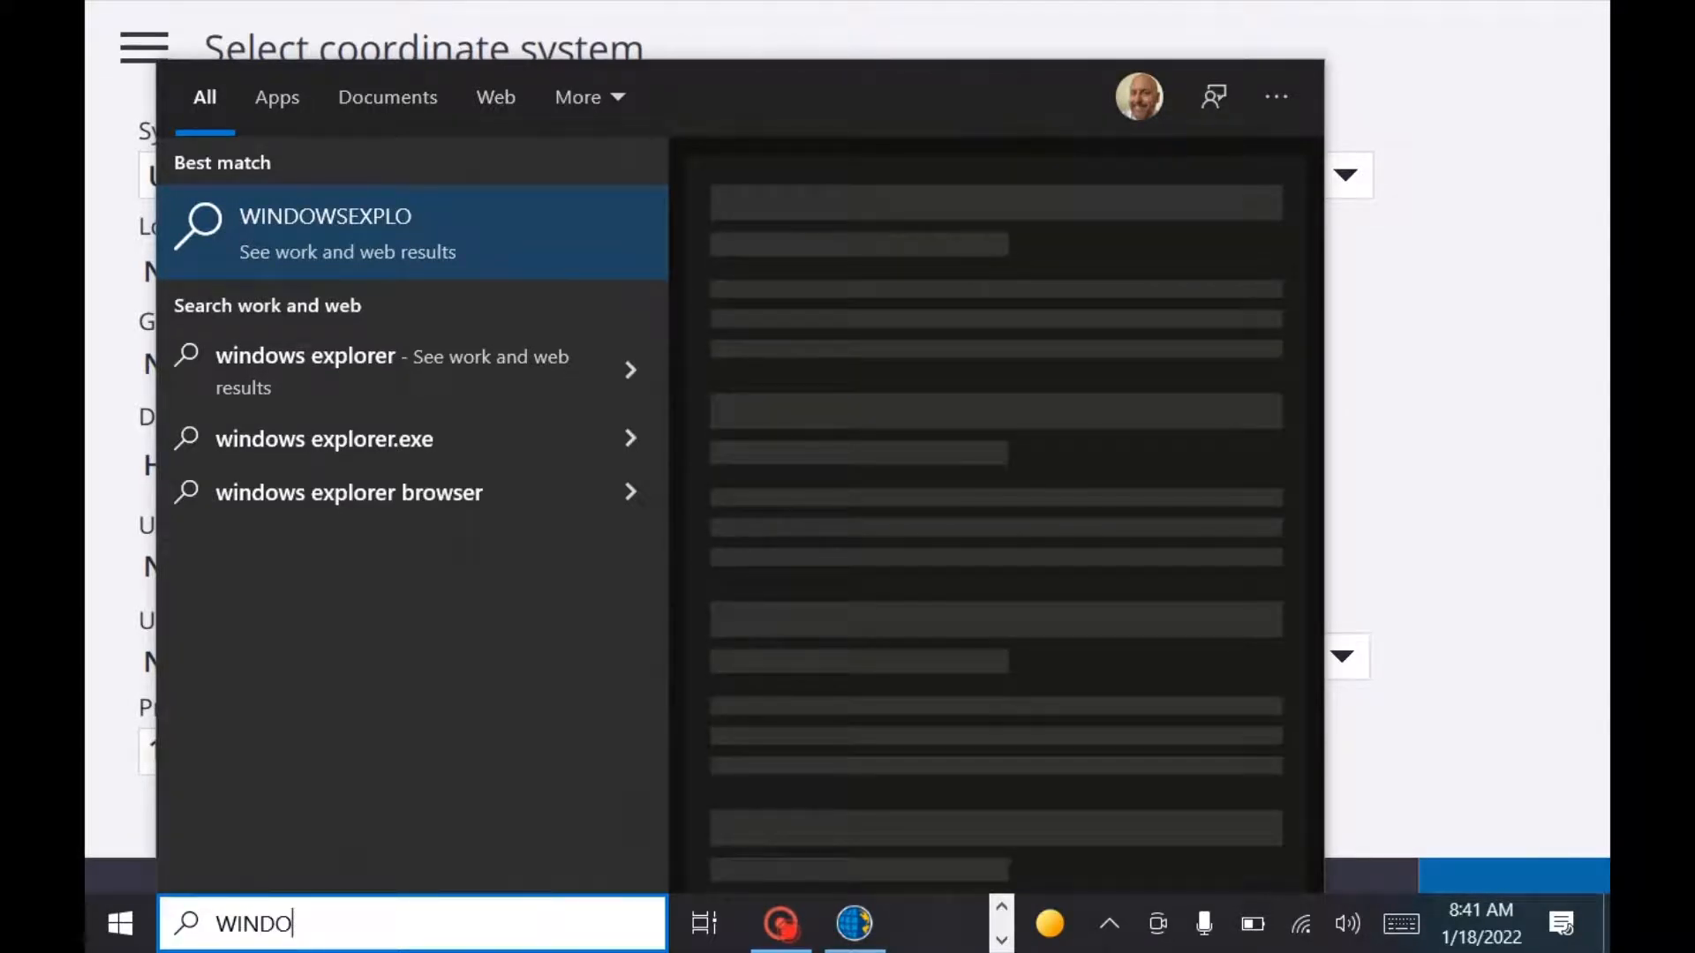
pyautogui.write('WS ')
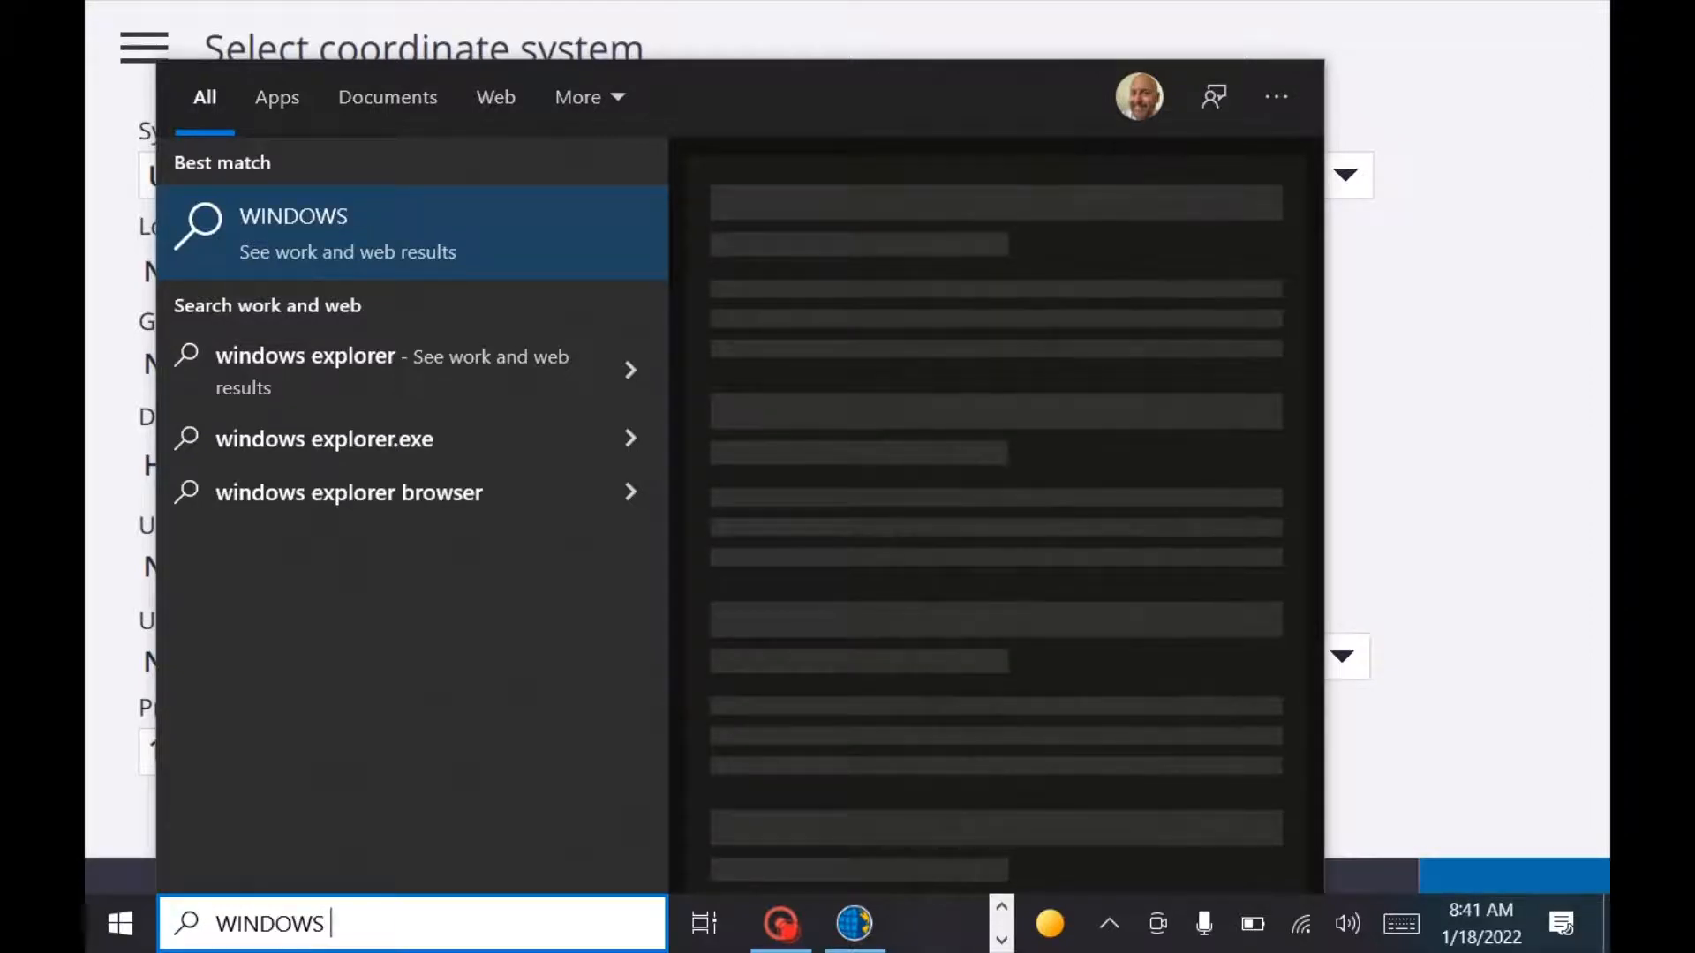
pyautogui.write('EXP')
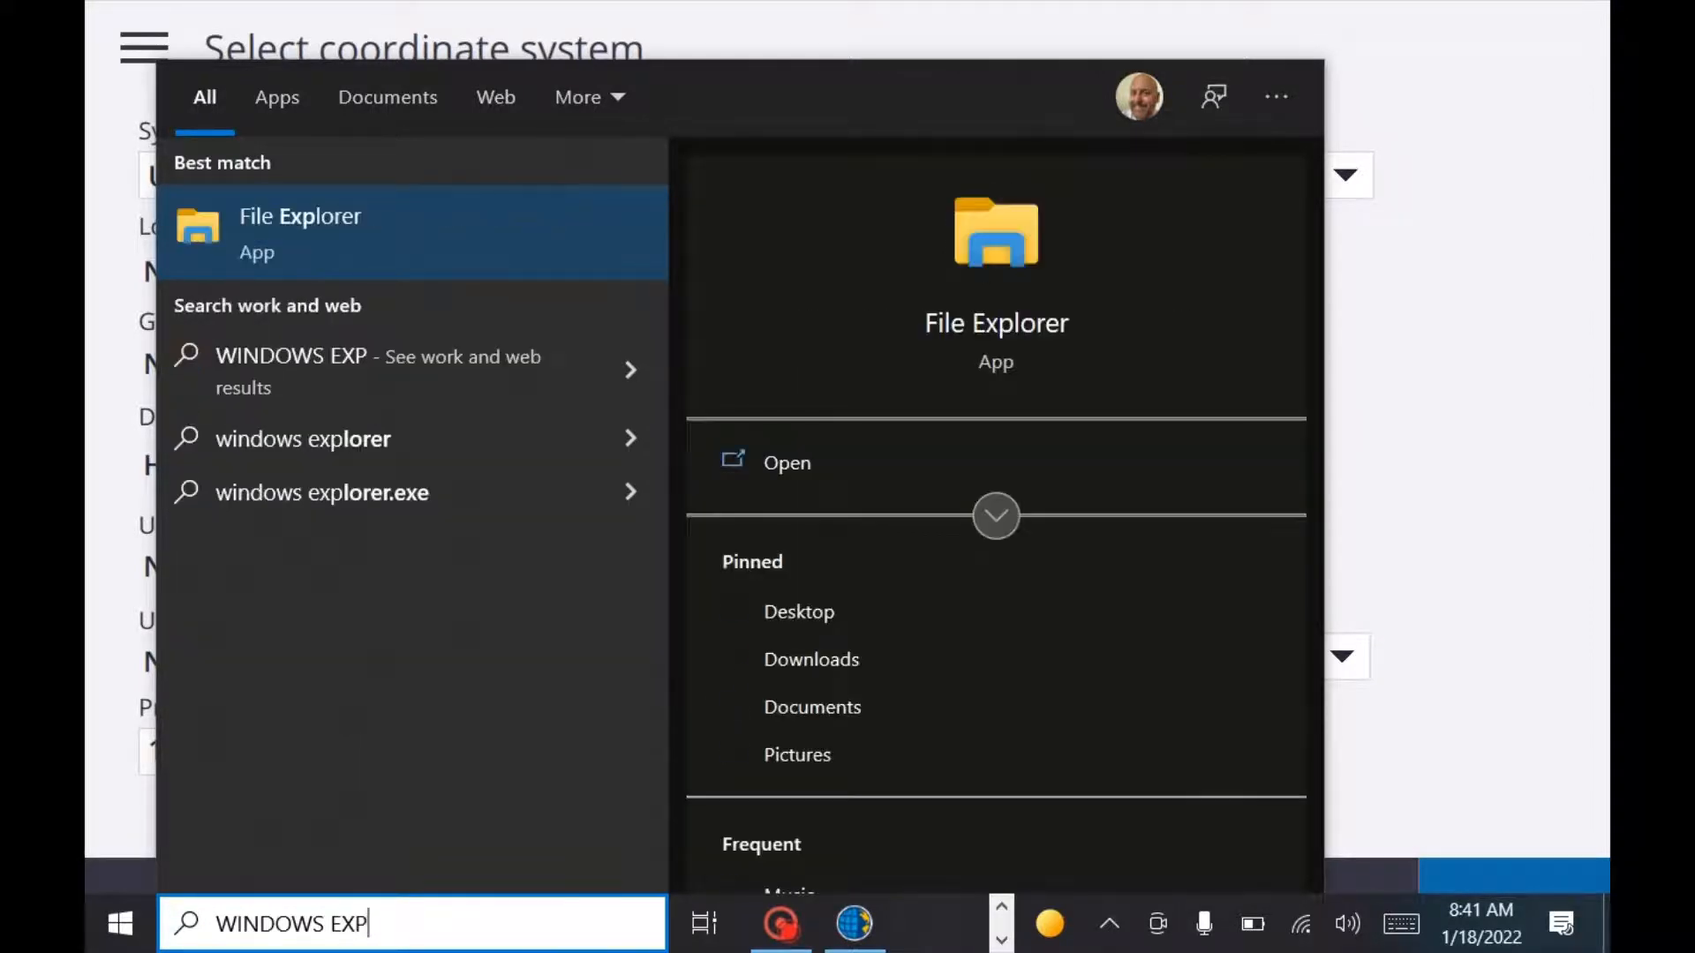
pyautogui.press('Return')
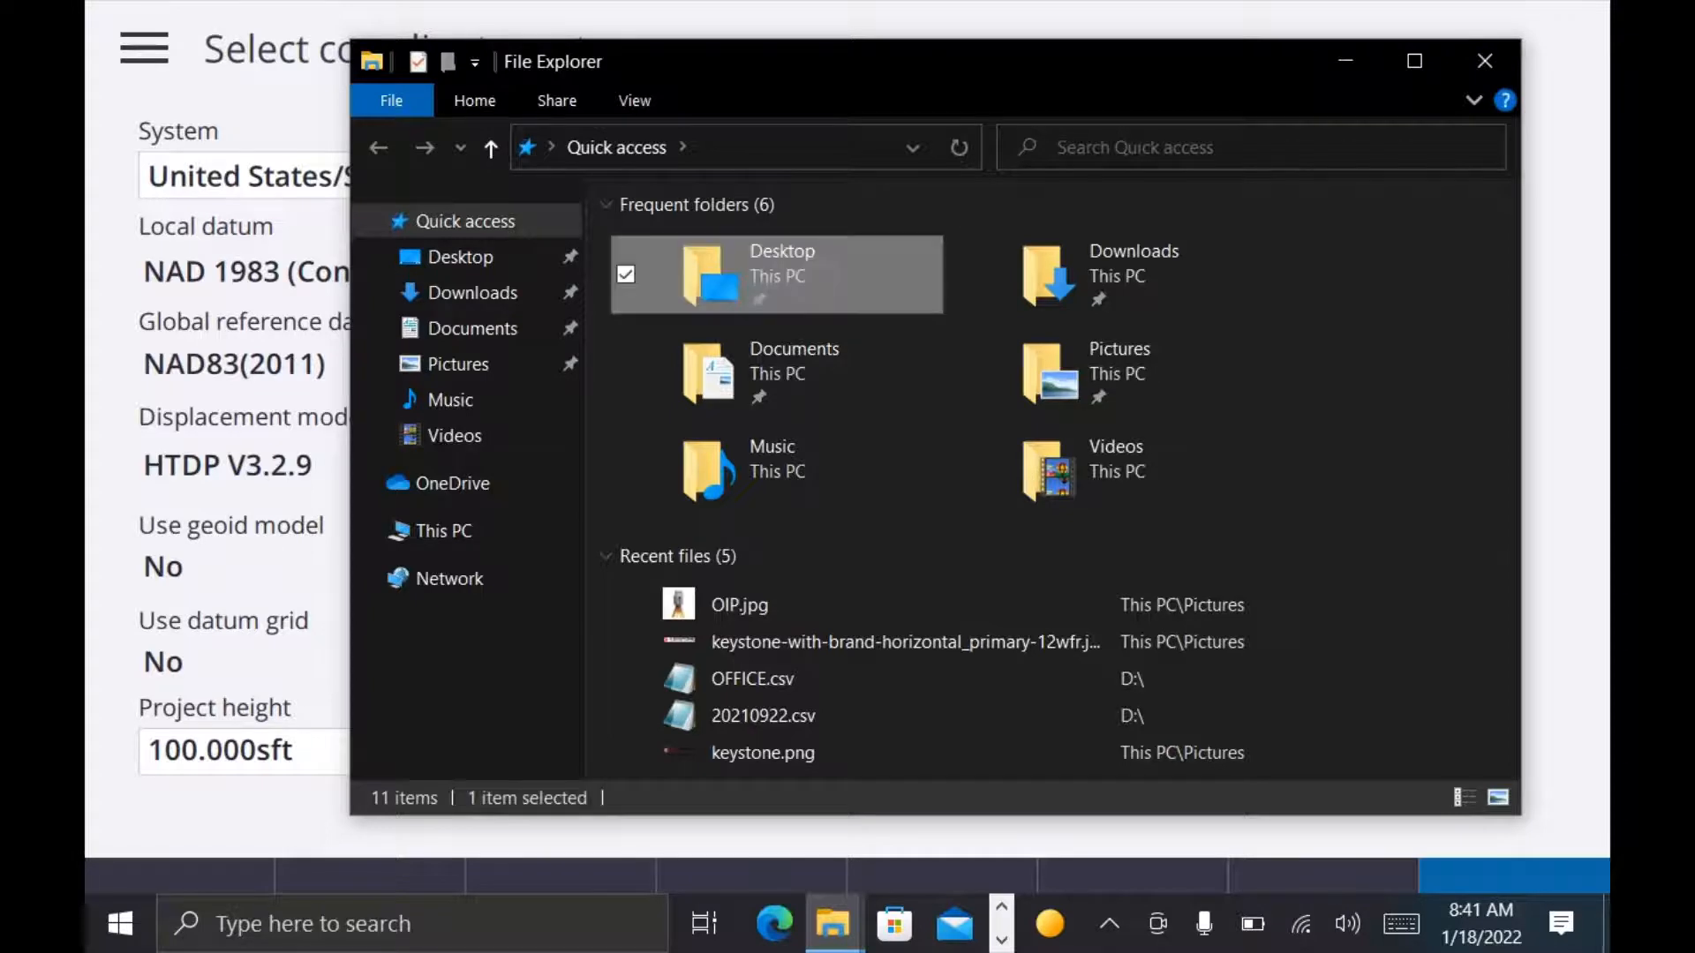
# Step: Copy the geoid file g18us.ggf from the Desktop folder
pyautogui.doubleClick(839, 305)
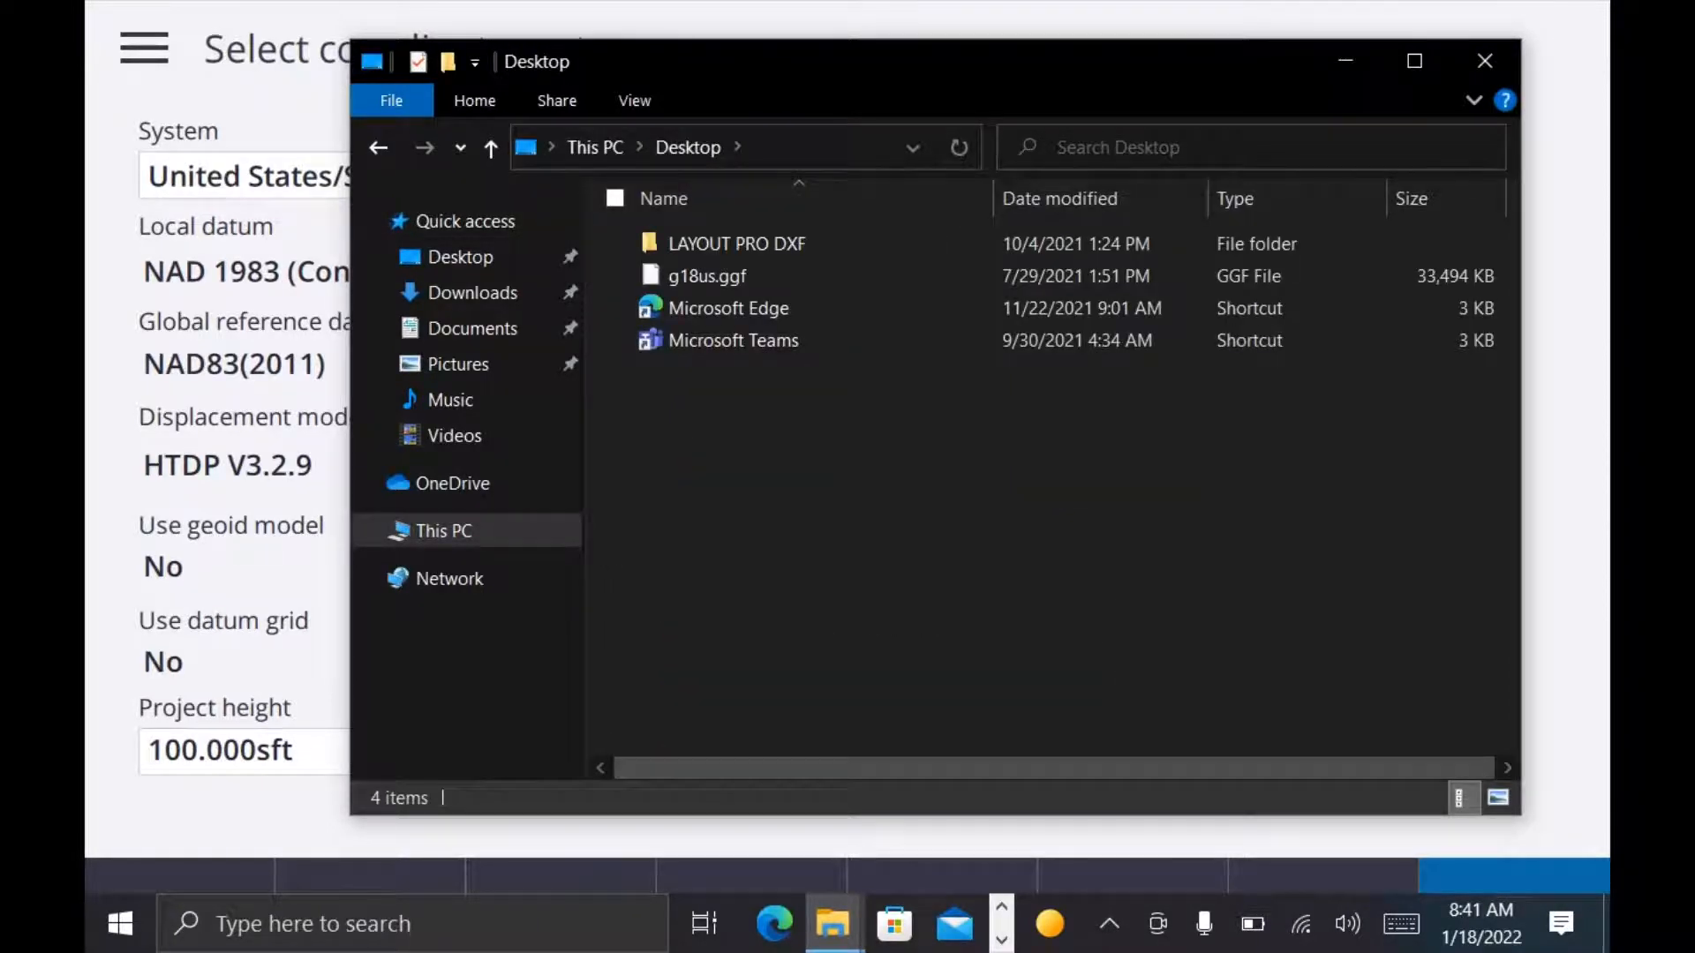
pyautogui.rightClick(746, 279)
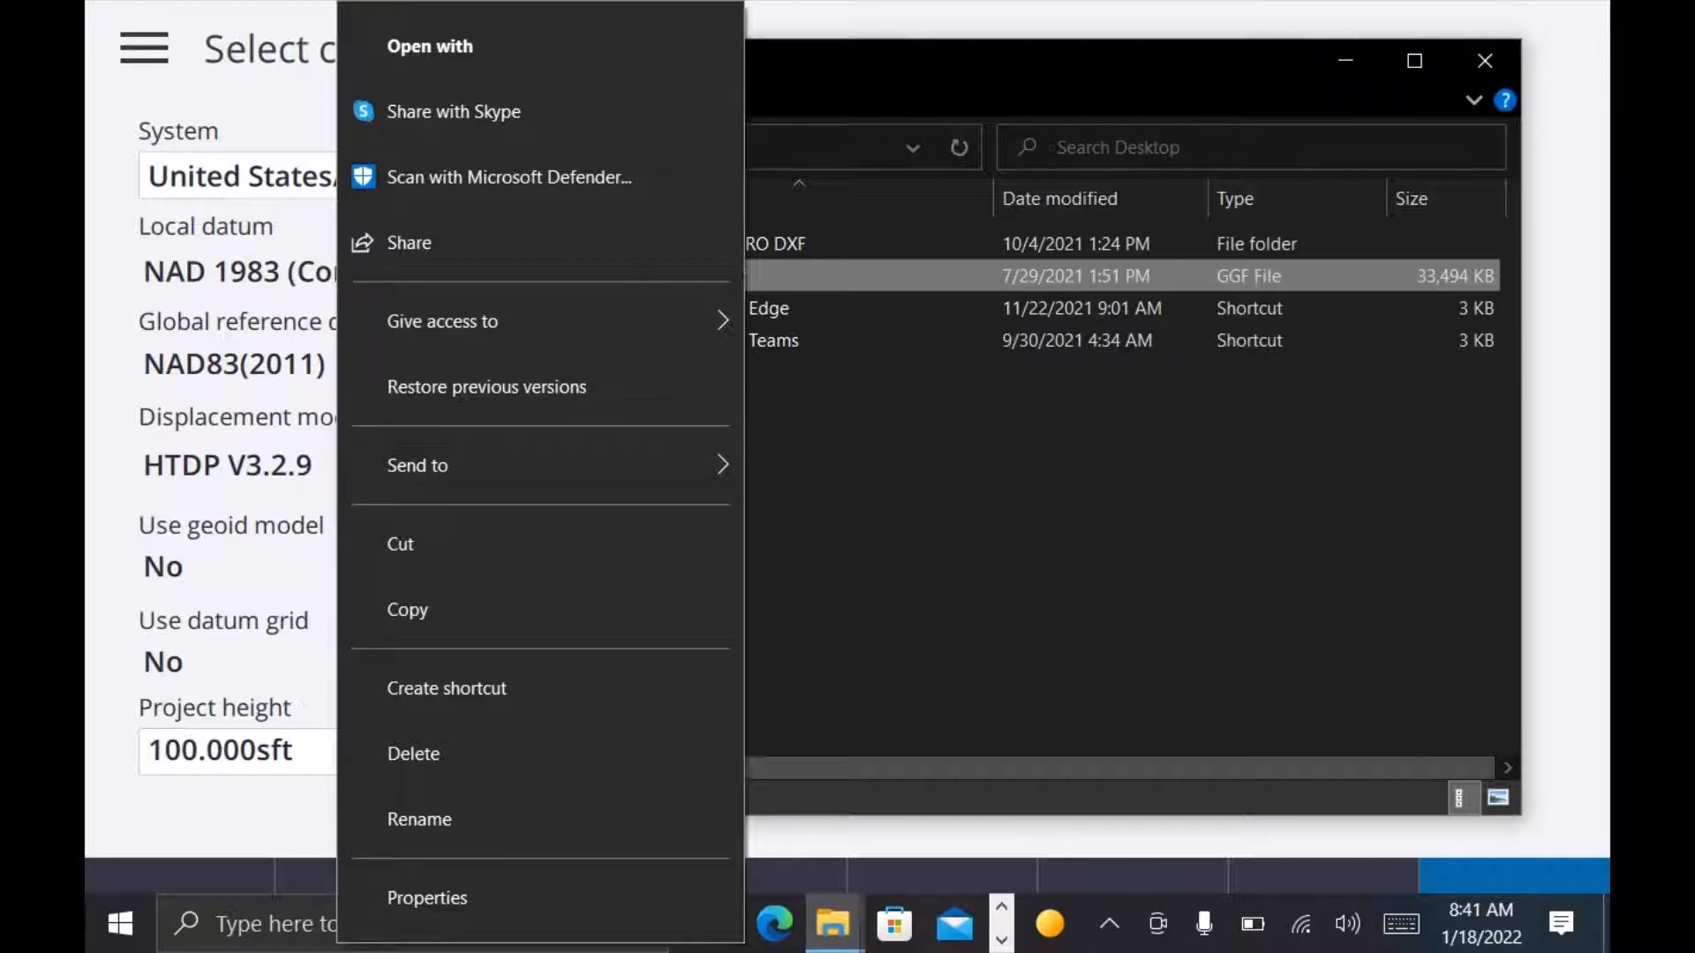
pyautogui.click(408, 610)
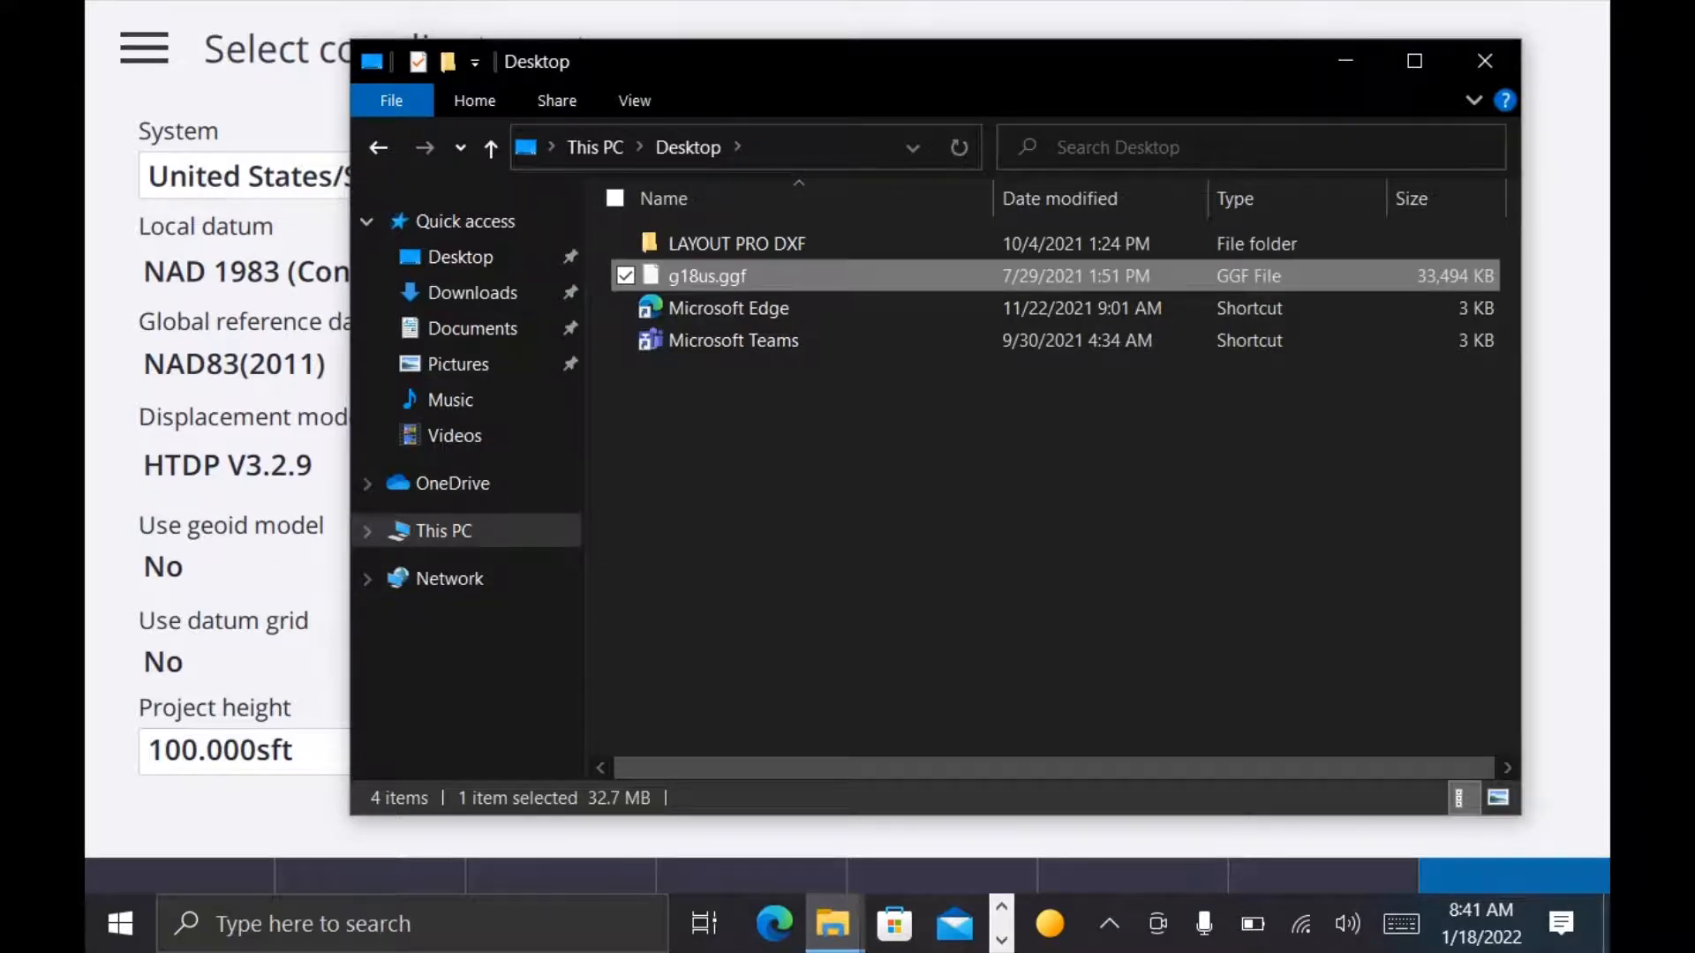
# Step: Open the Windows (C:) drive from This PC
pyautogui.click(444, 530)
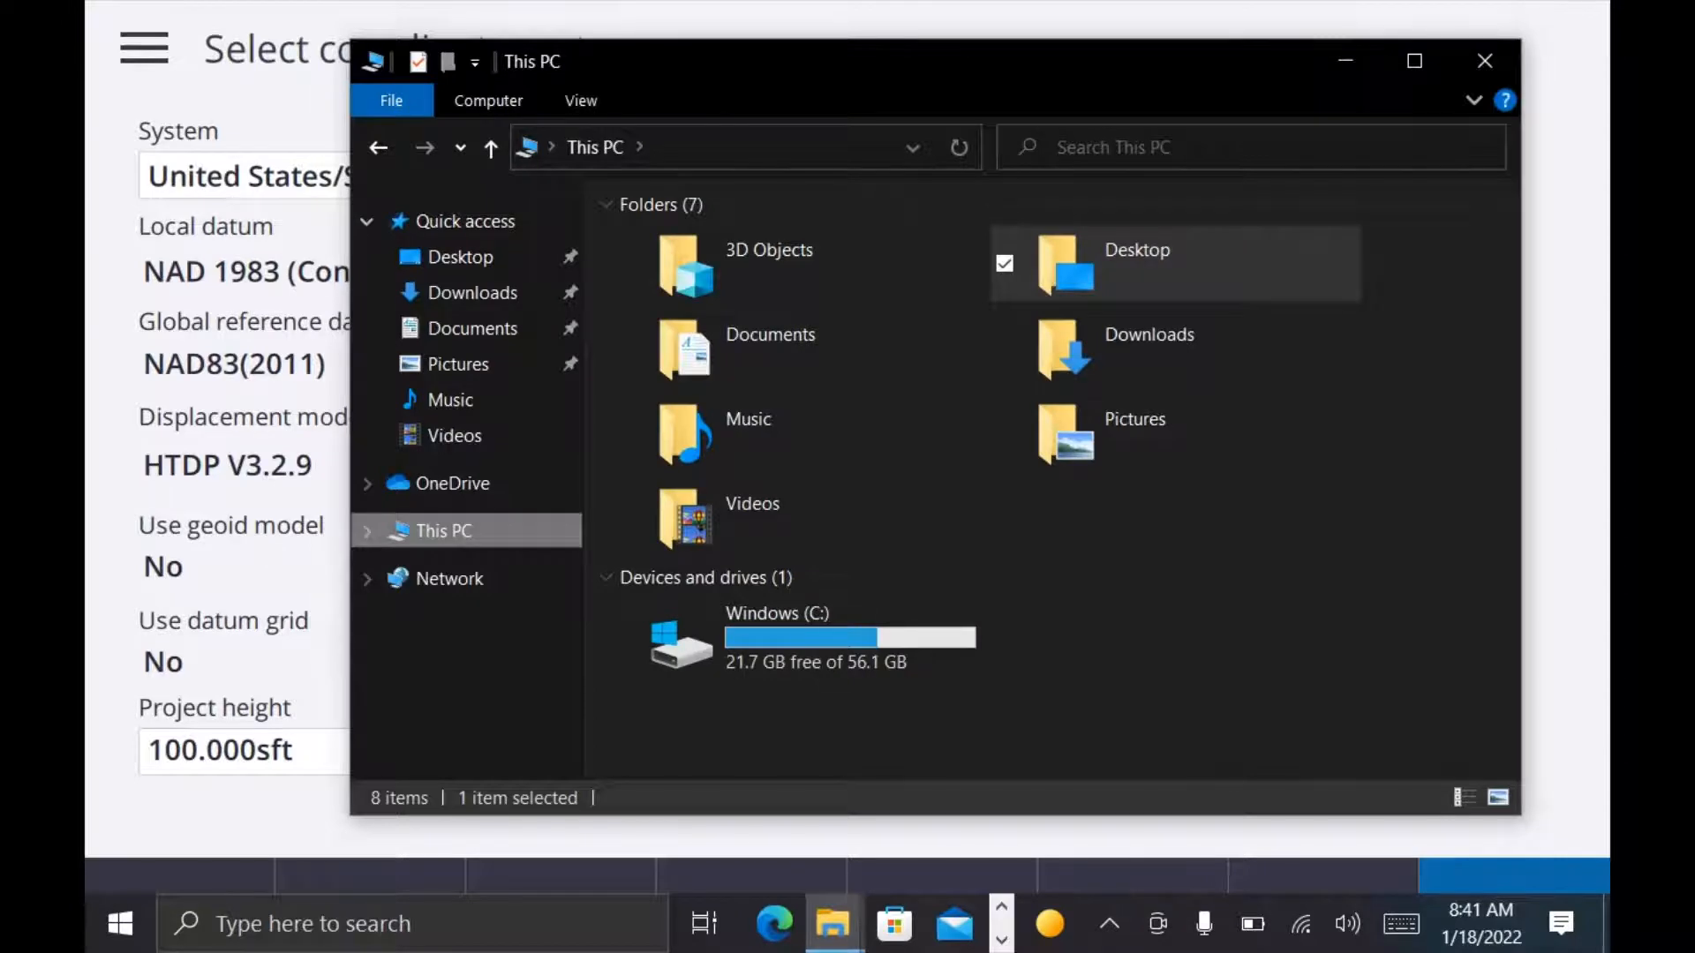
pyautogui.click(796, 637)
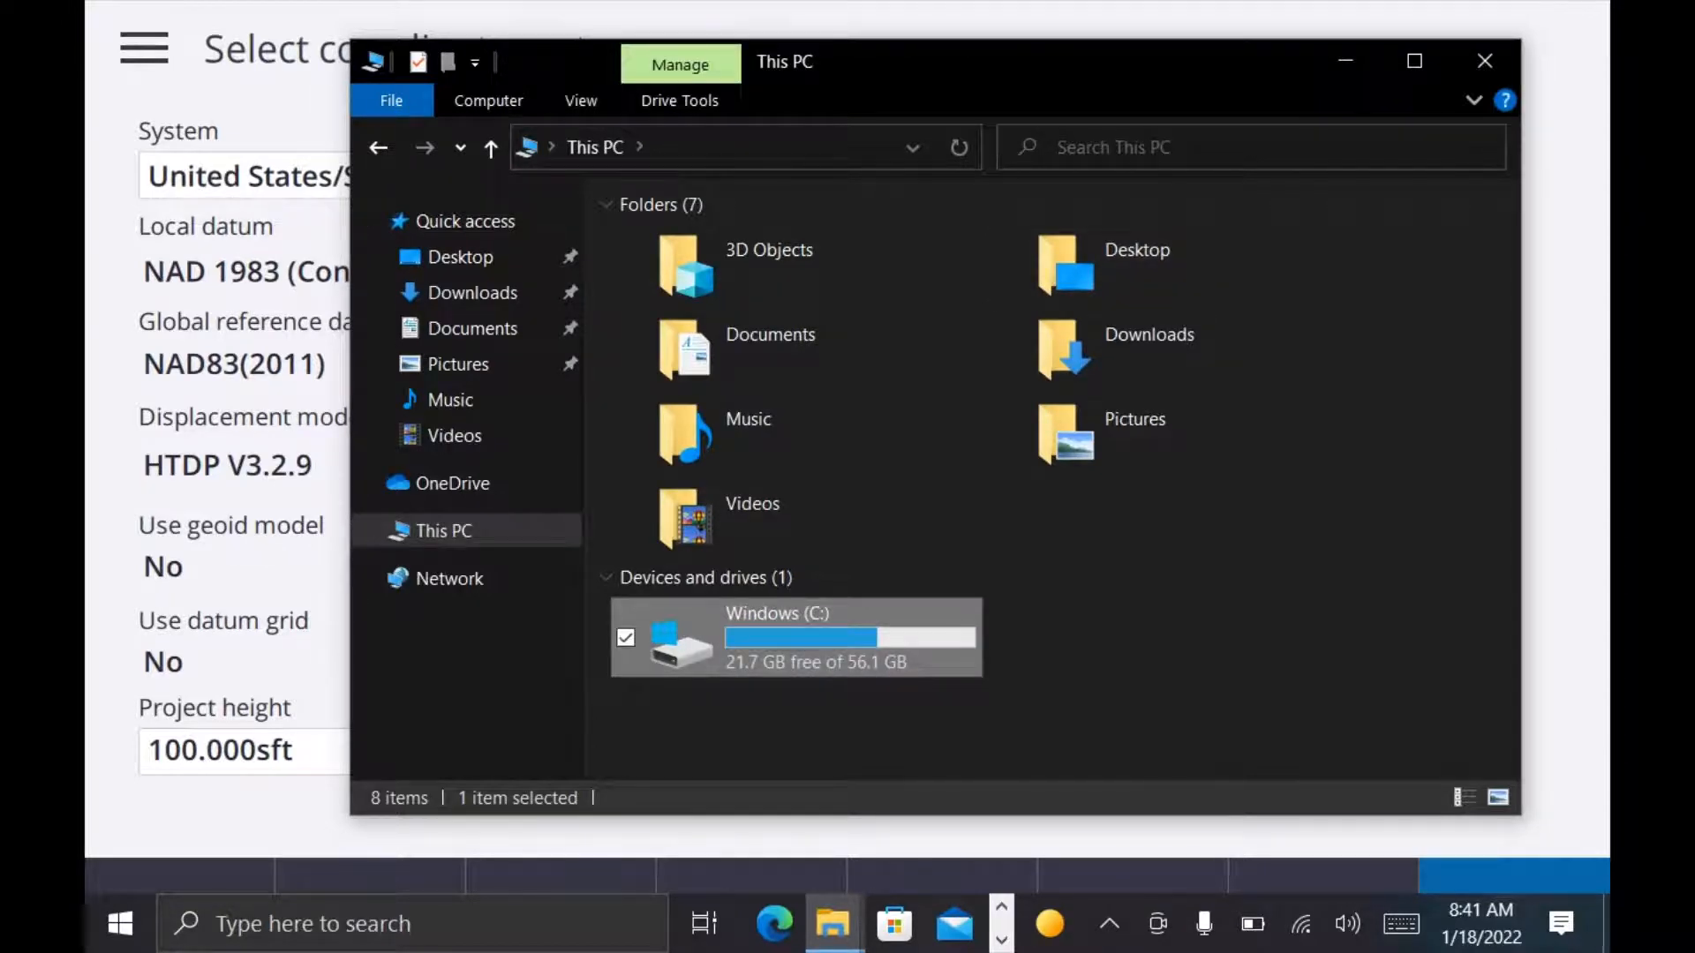
pyautogui.press('Return')
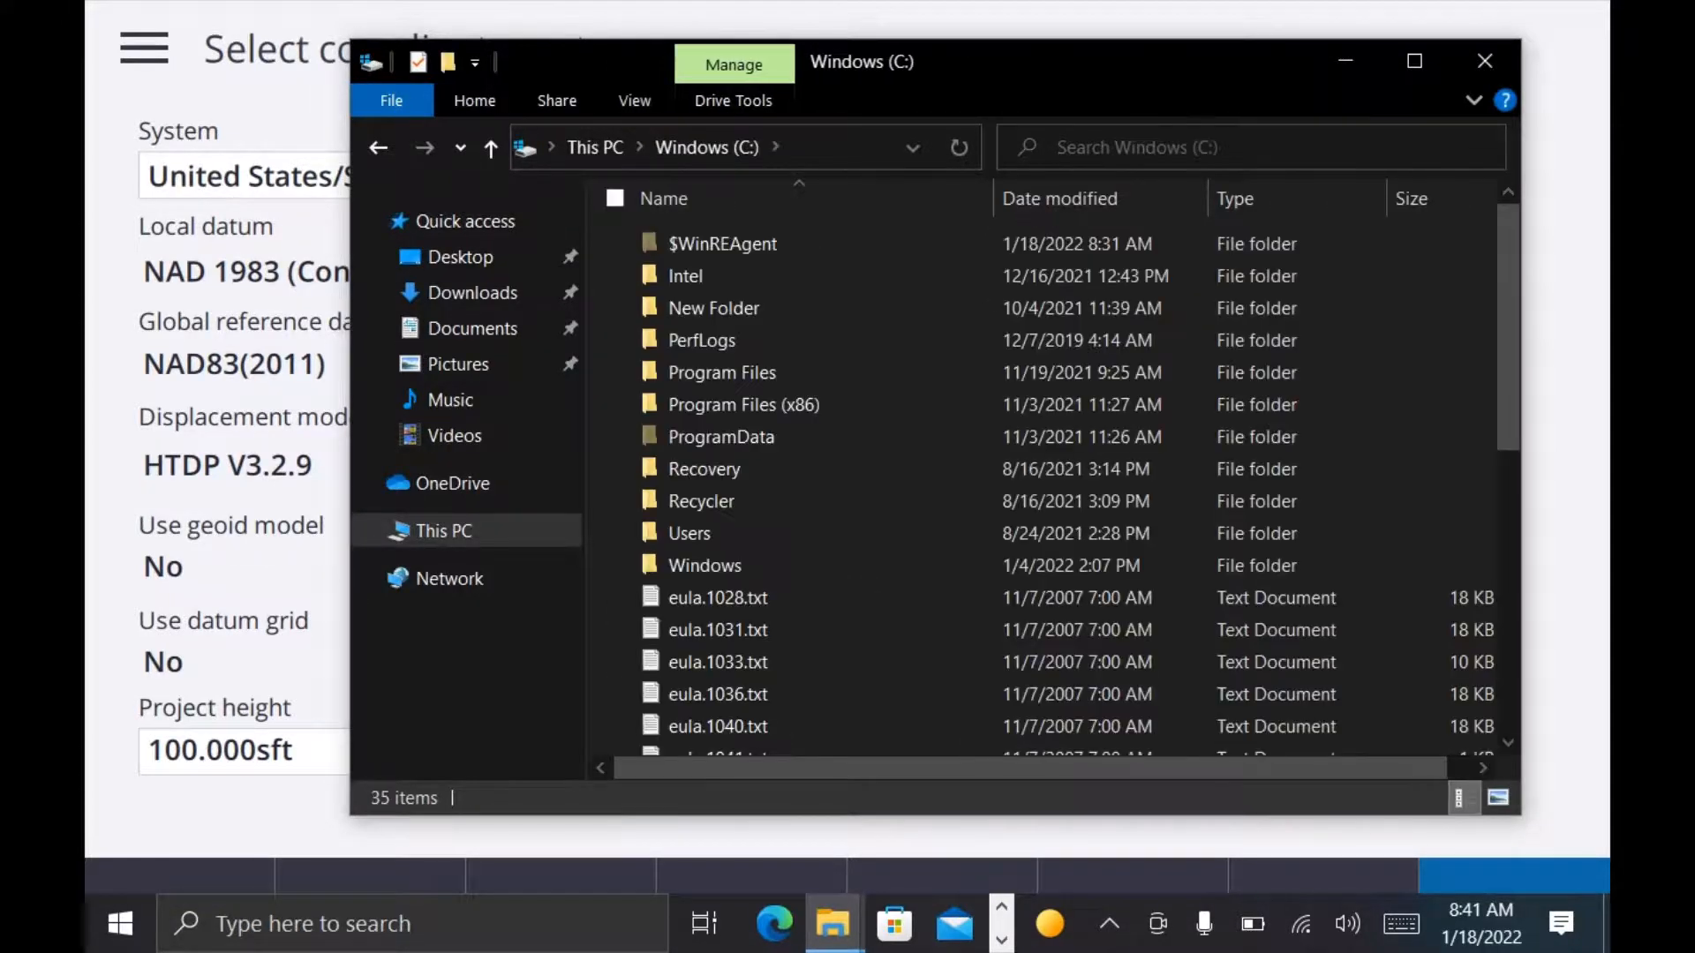
# Step: Turn off the display of hidden items on the C: drive and turn it back on
pyautogui.click(640, 102)
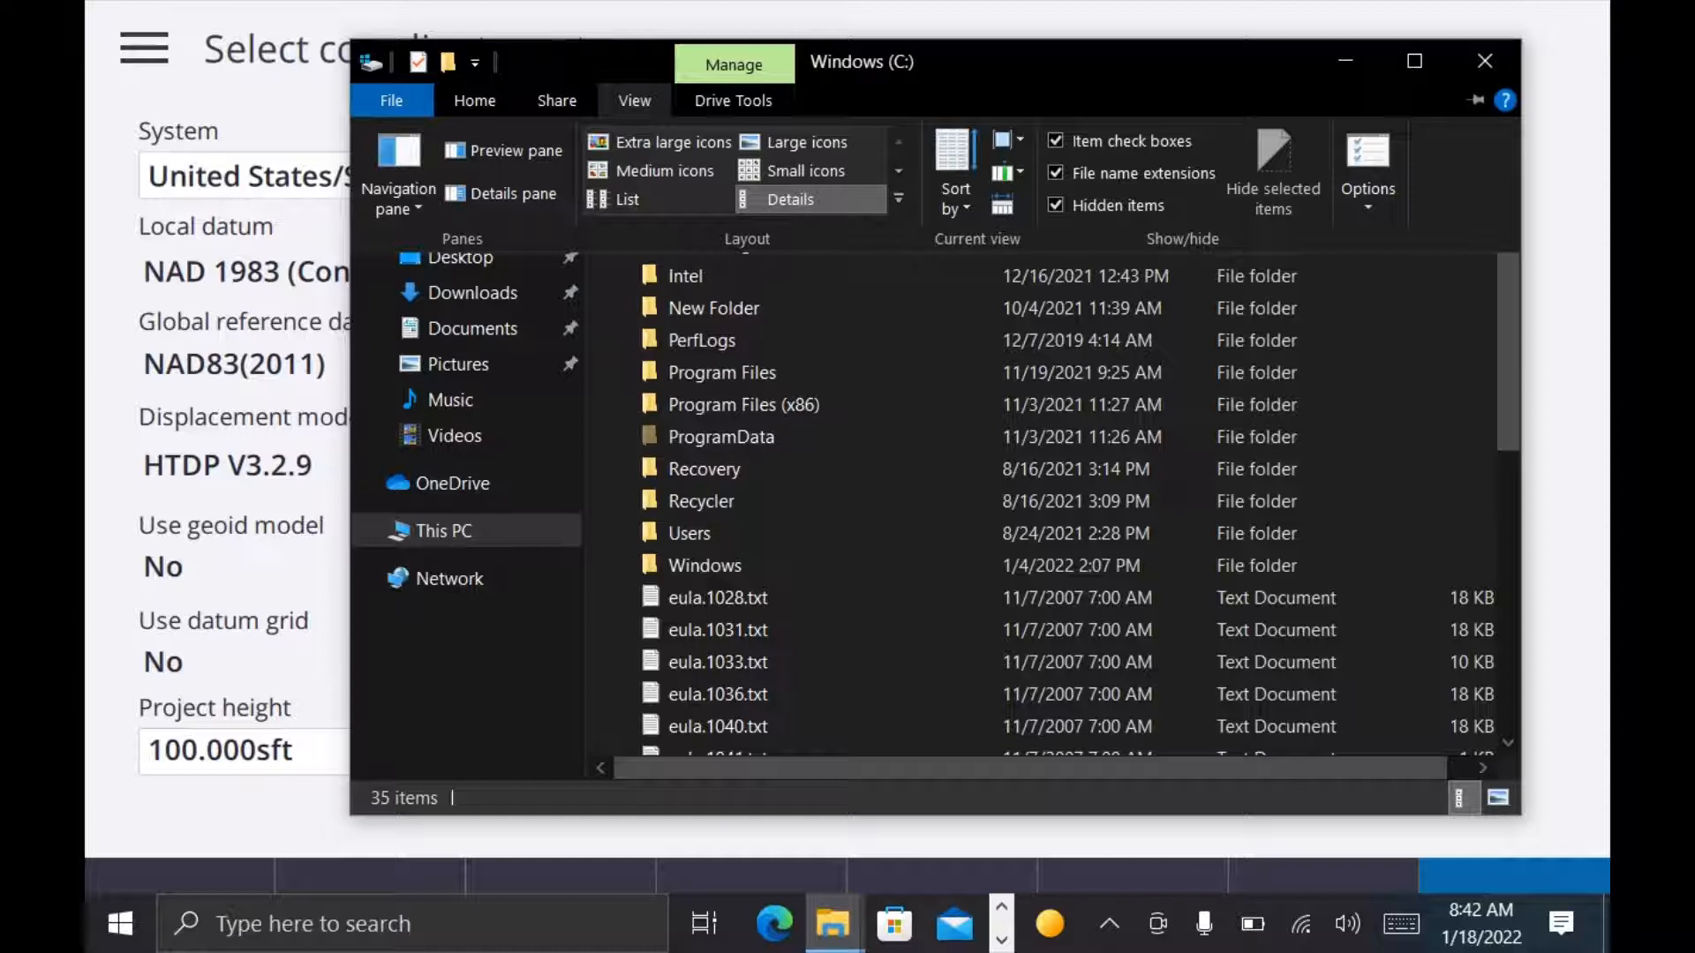
pyautogui.click(1077, 205)
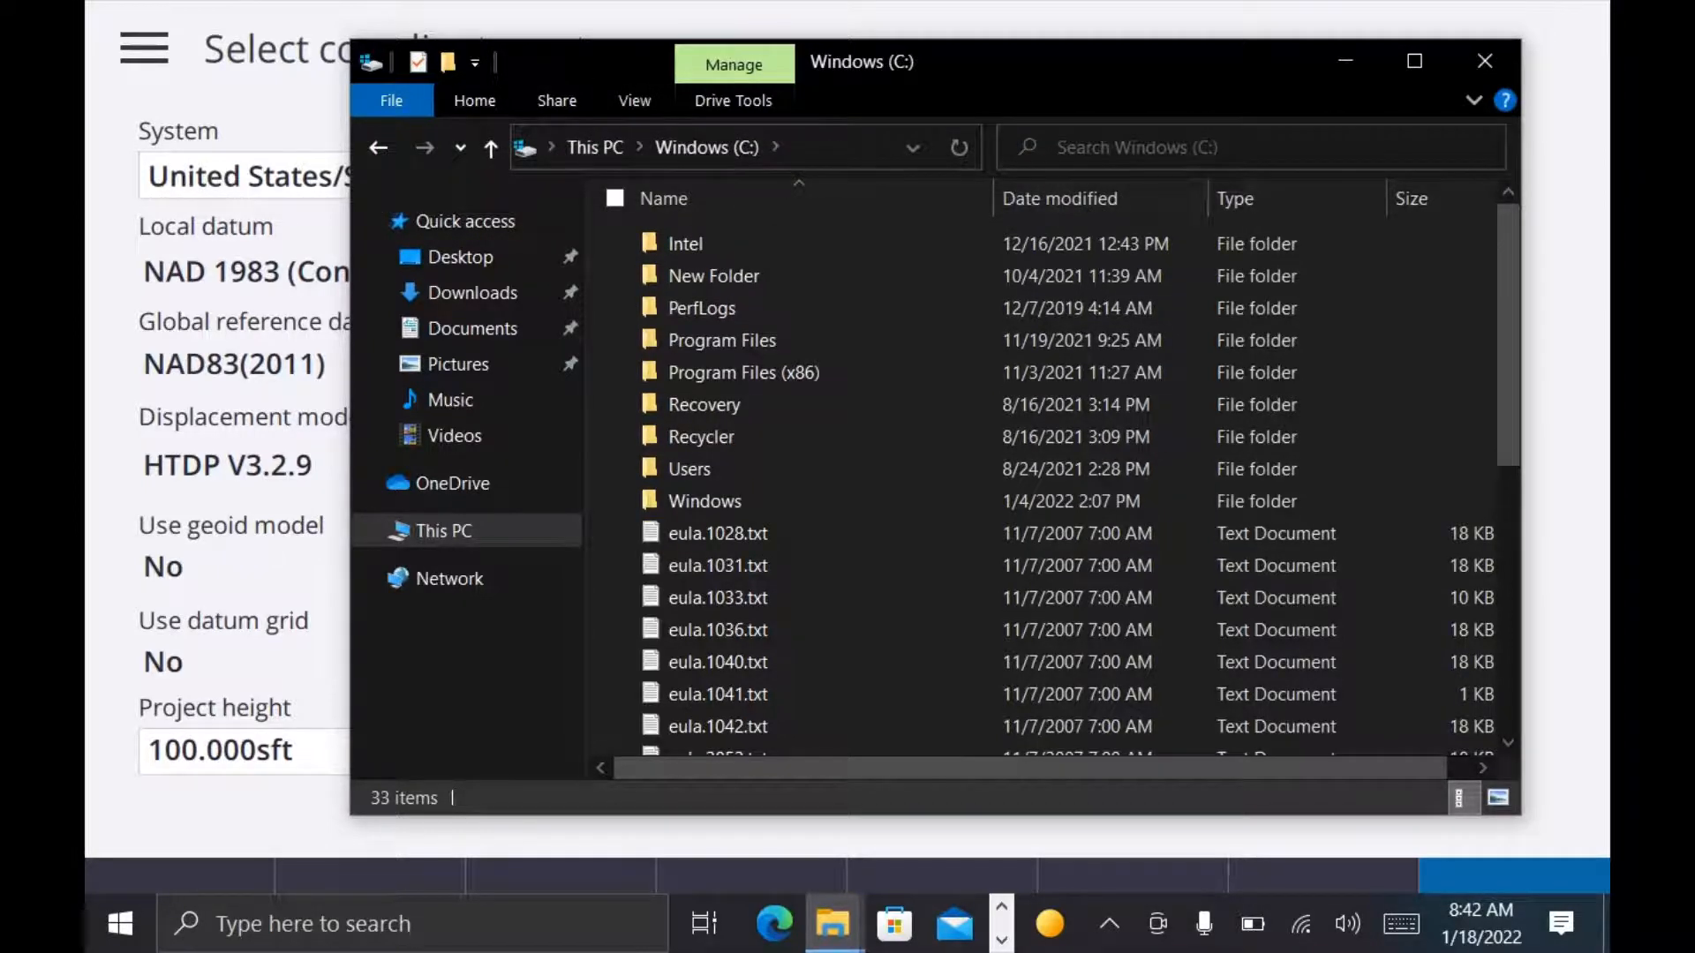
pyautogui.click(634, 101)
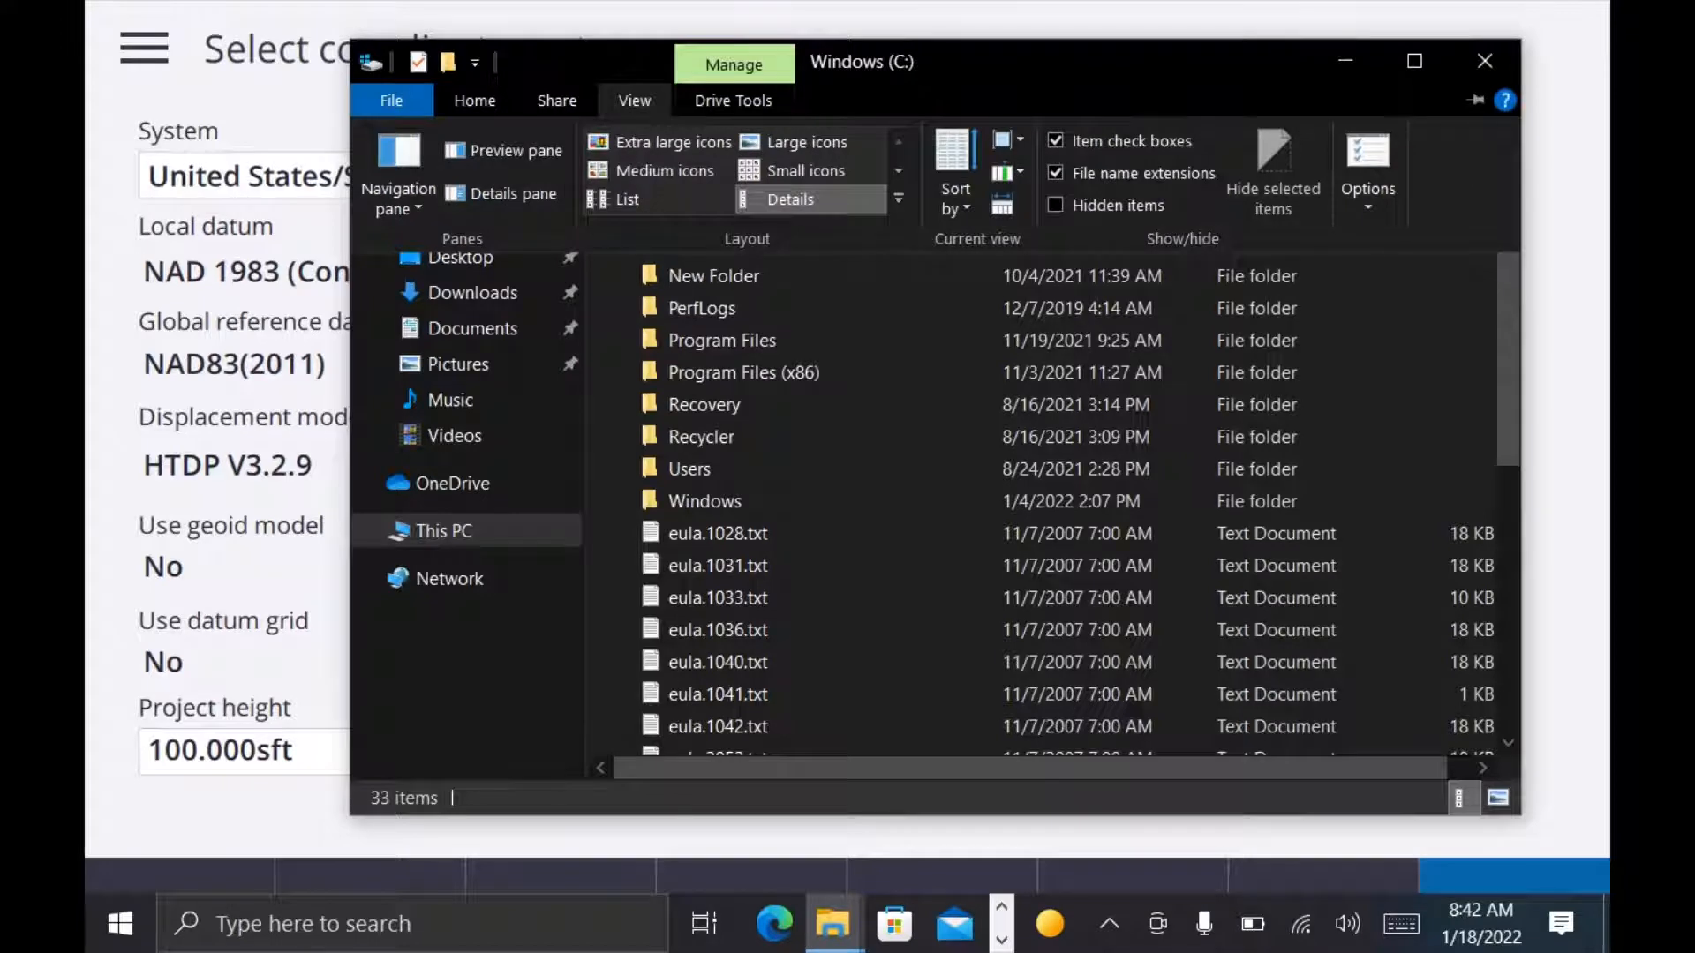
pyautogui.click(1078, 205)
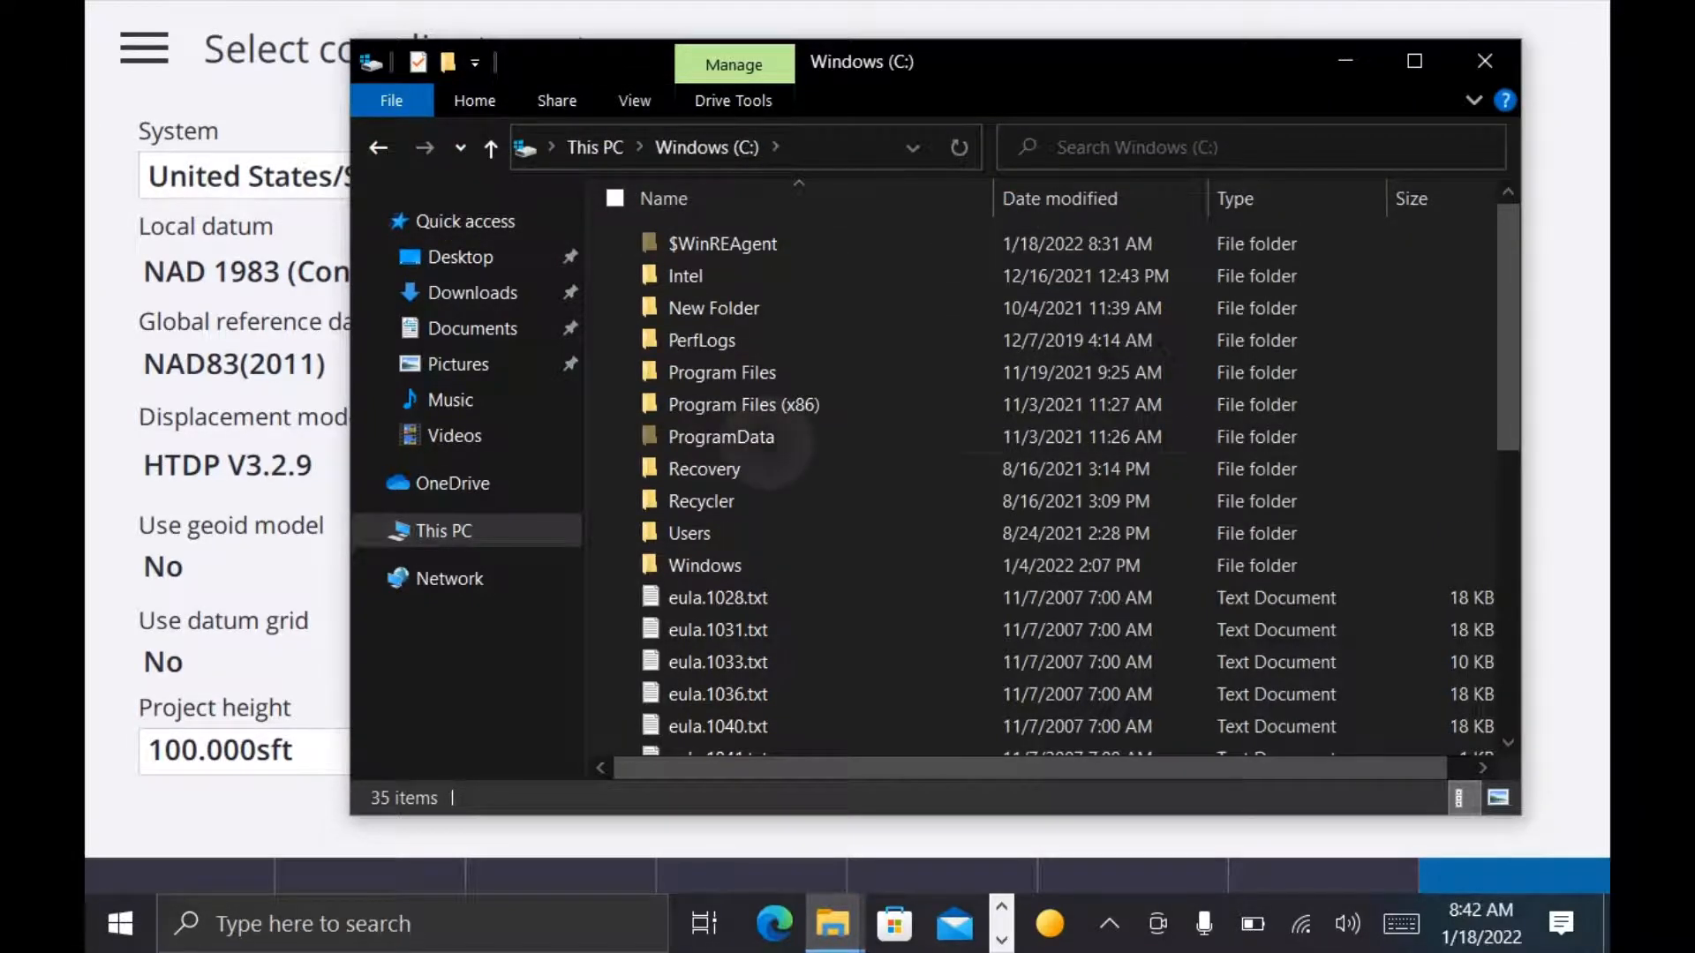
# Step: Go to the Geodetic Data folder inside ProgramData, Trimble, Trimble Data
pyautogui.click(772, 444)
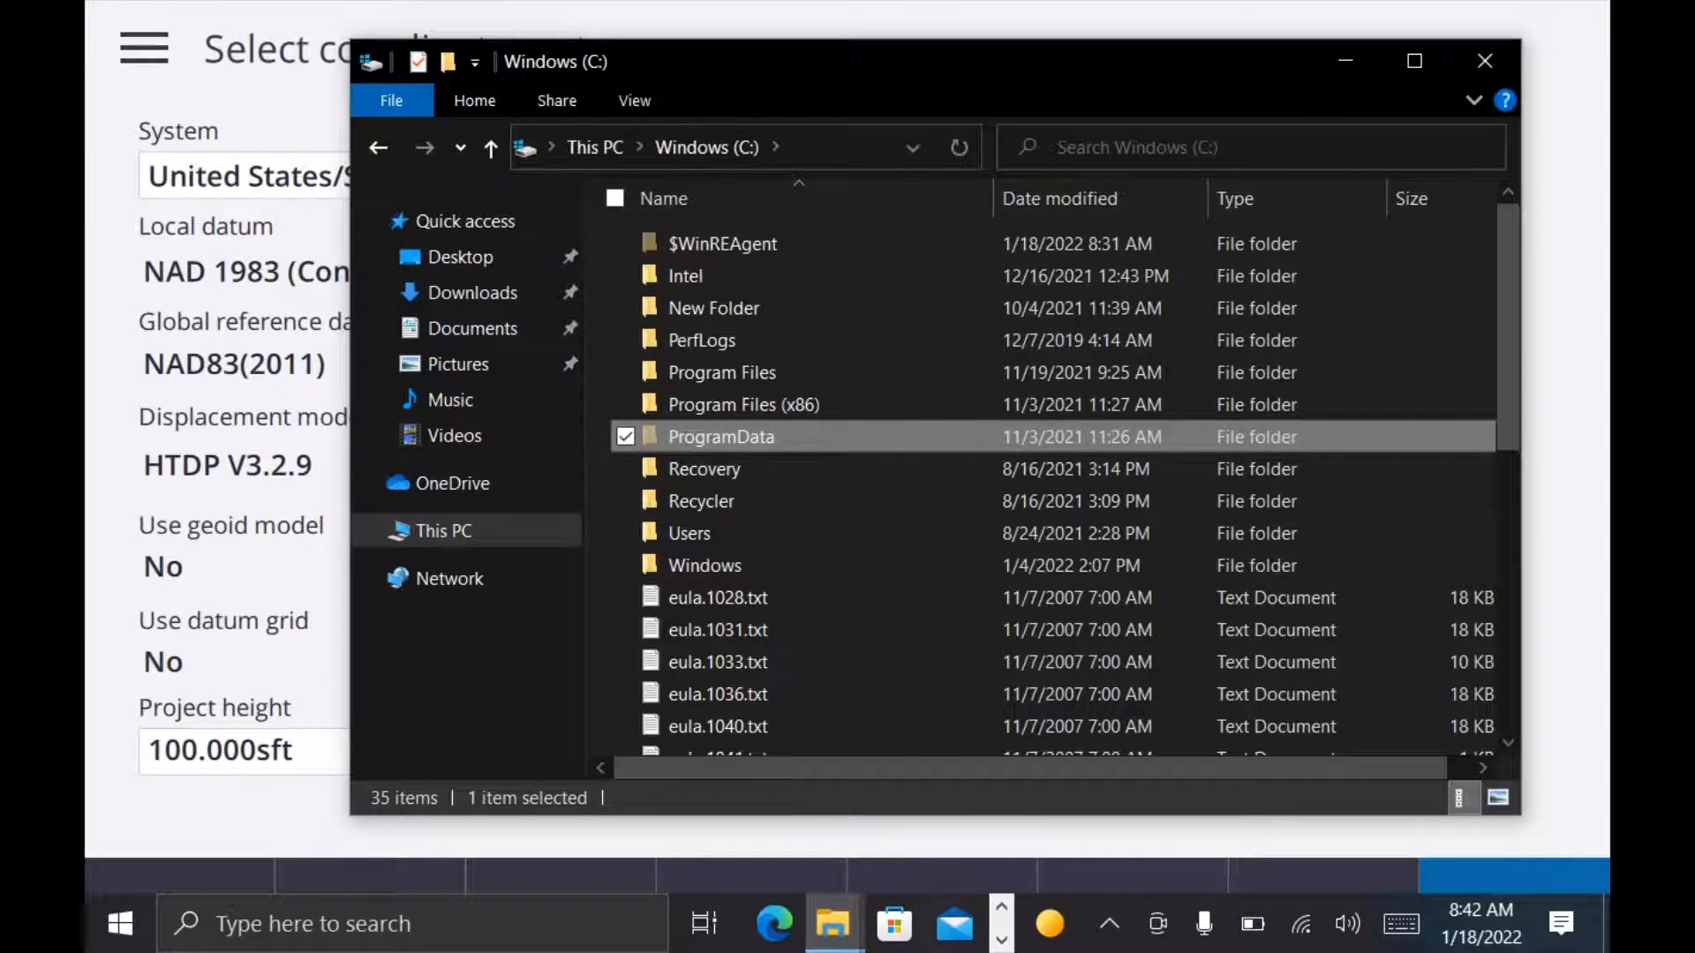
pyautogui.doubleClick(771, 439)
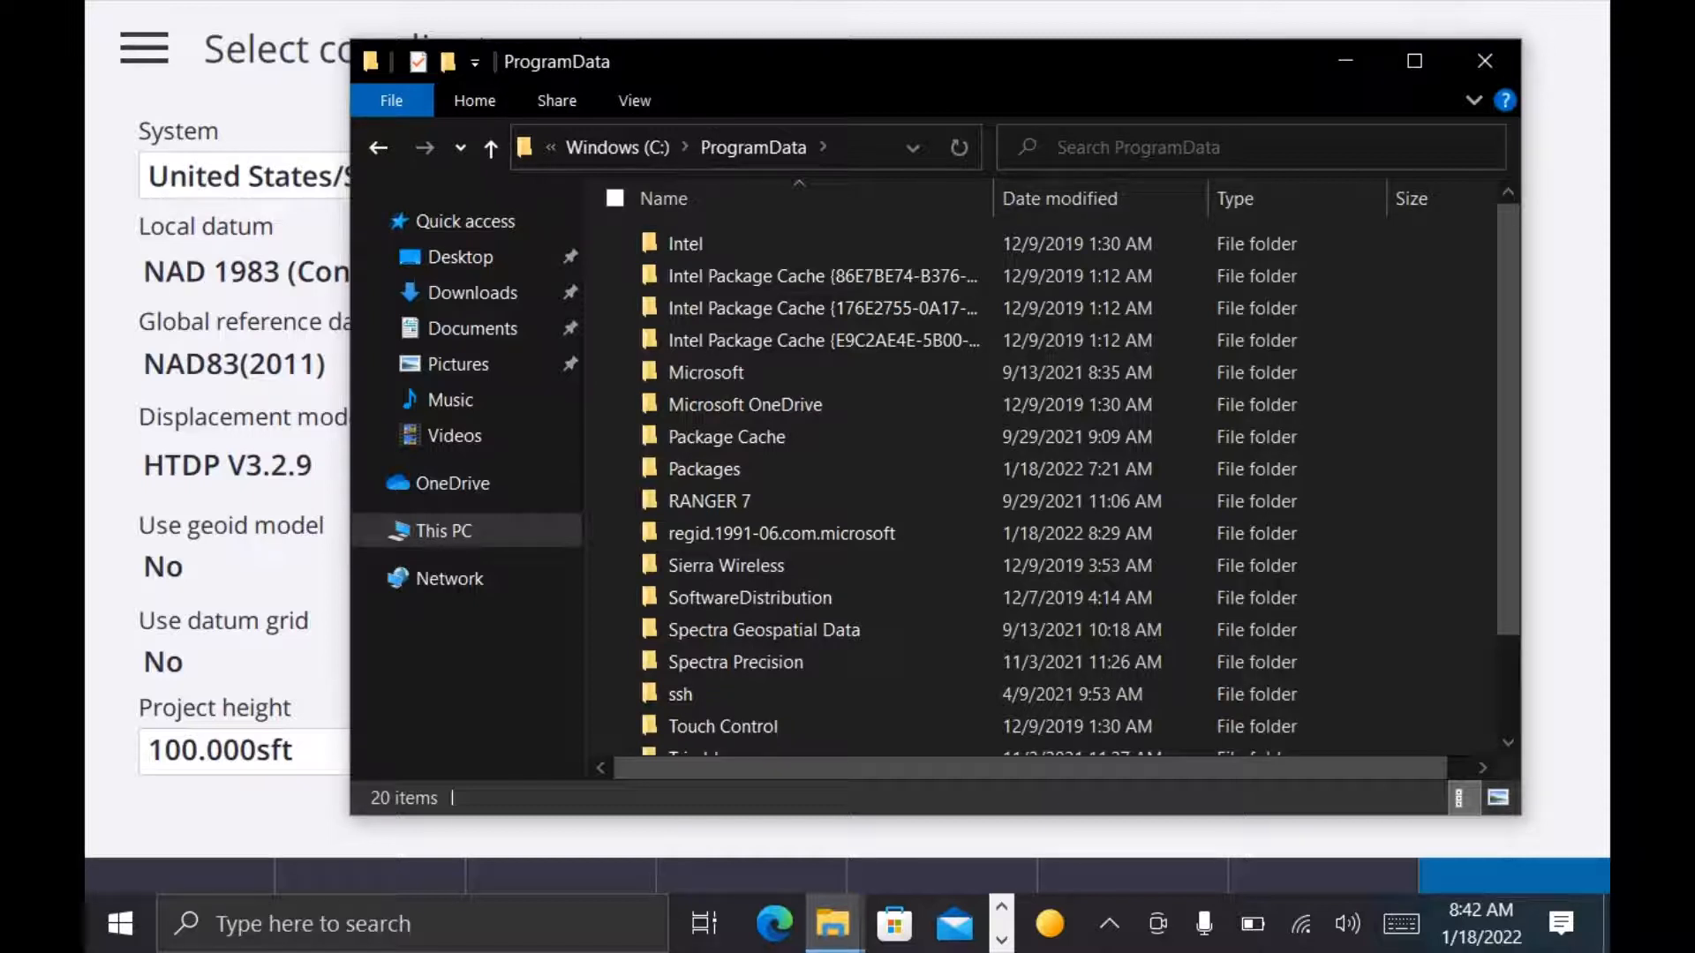
pyautogui.scroll(-2, 1042, 485)
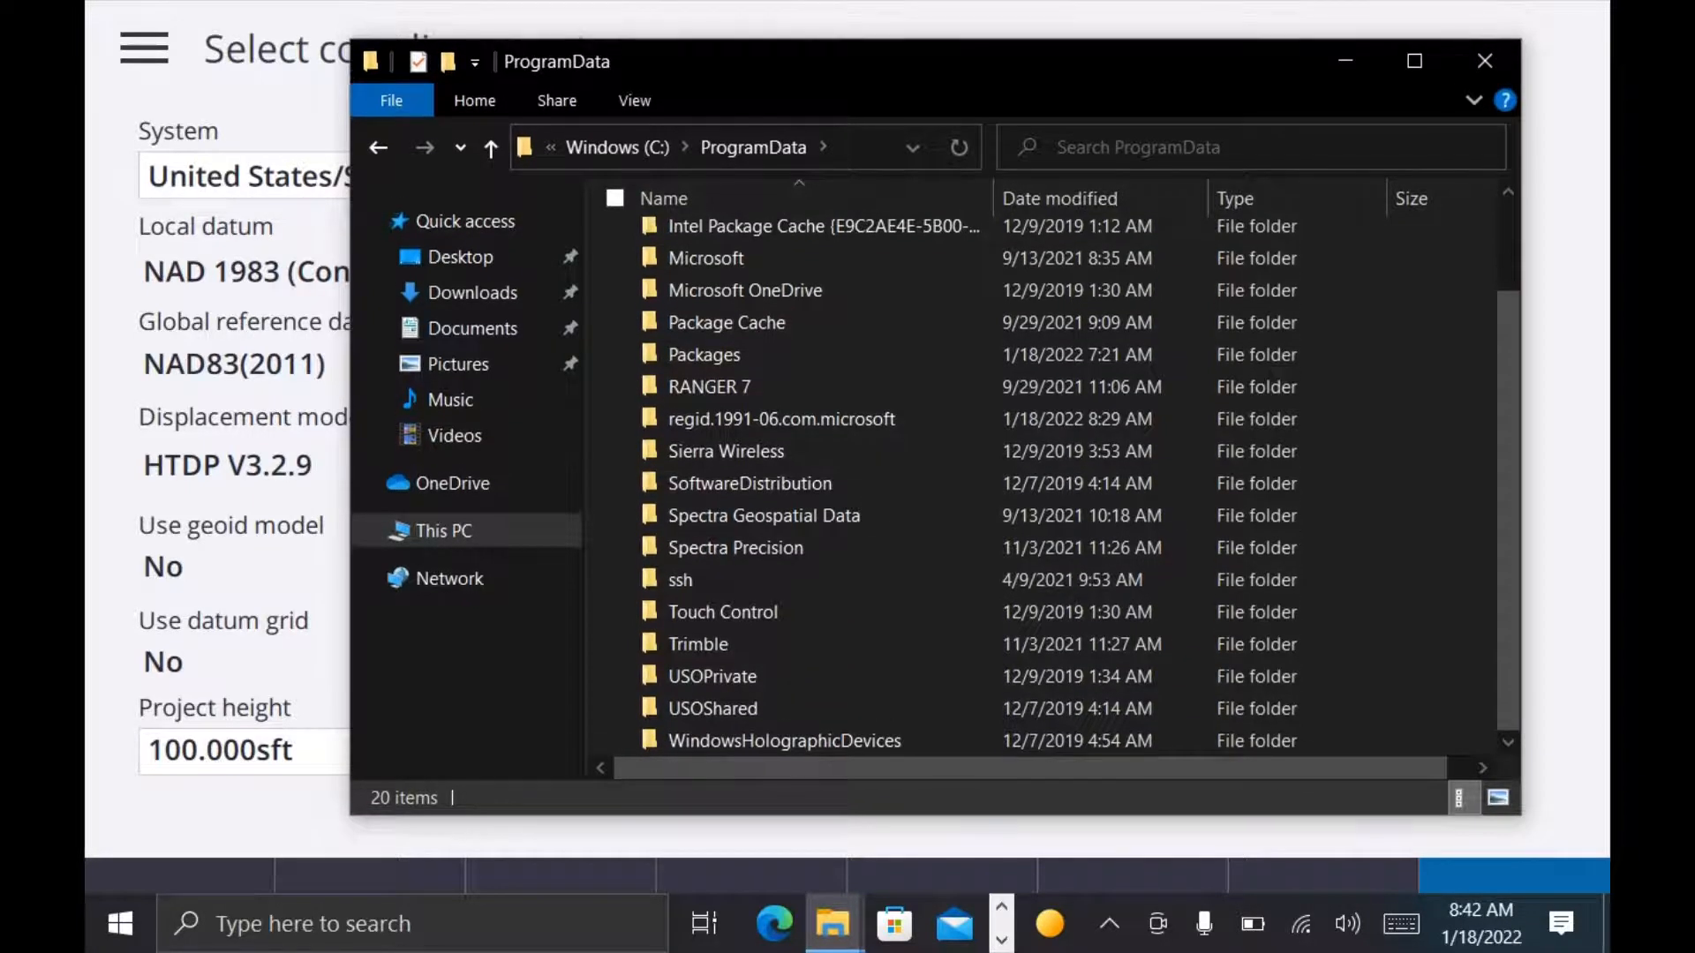
pyautogui.click(699, 645)
pyautogui.doubleClick(699, 645)
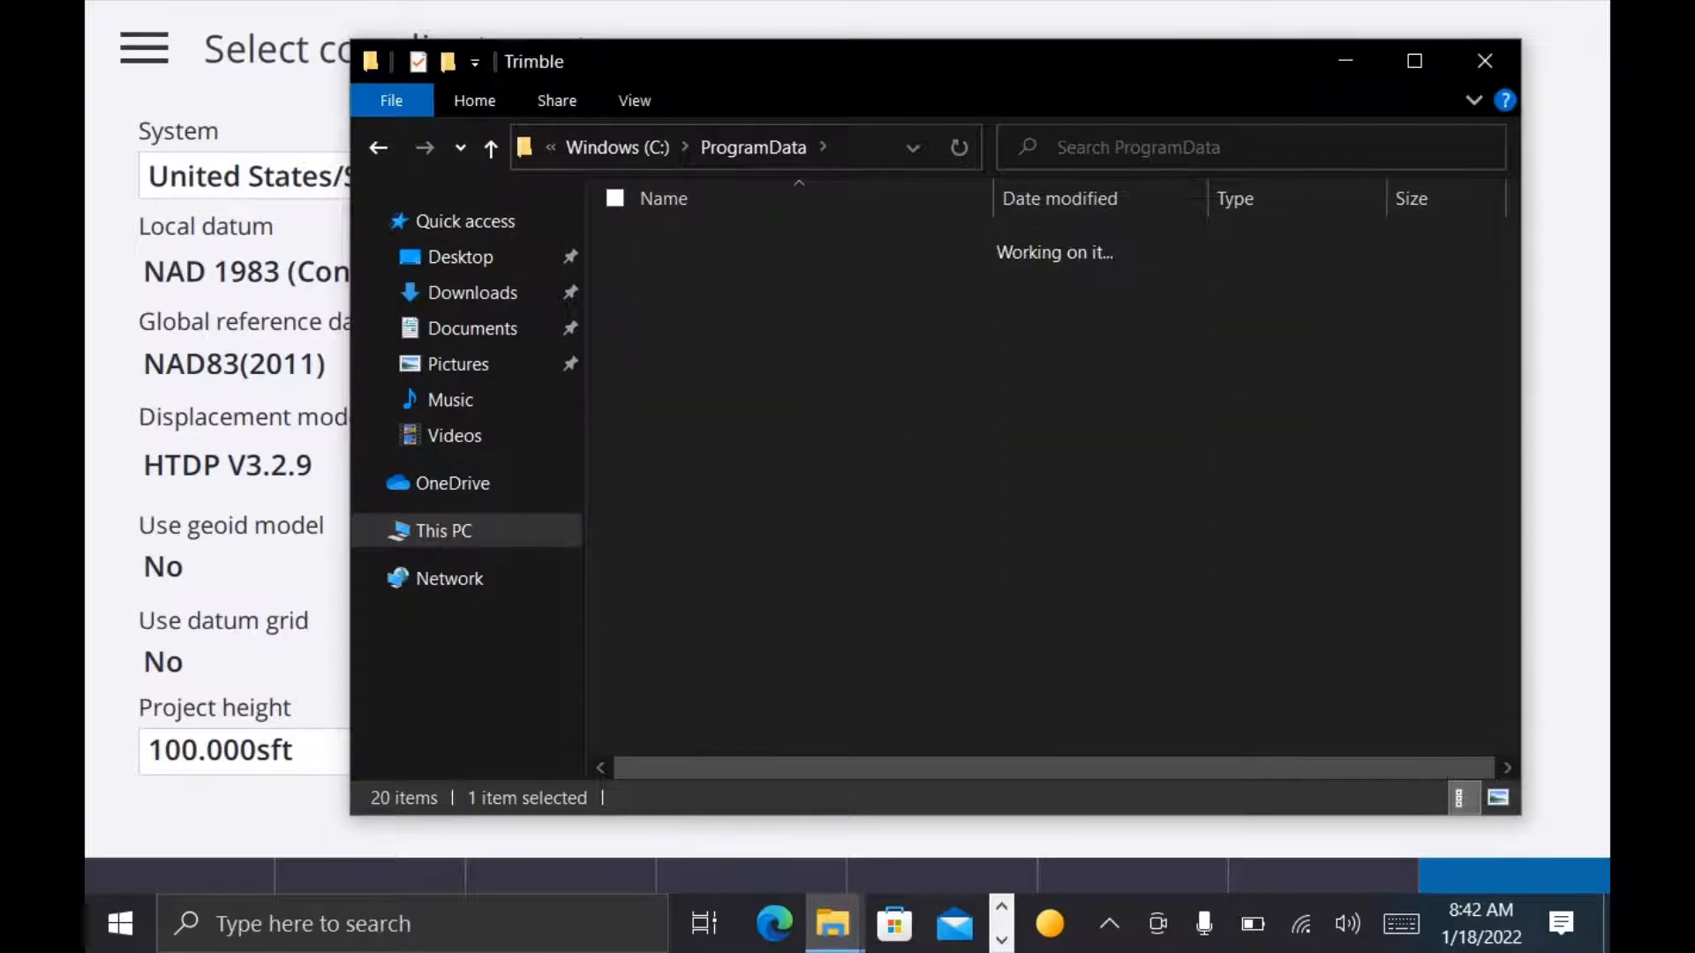
pyautogui.doubleClick(719, 341)
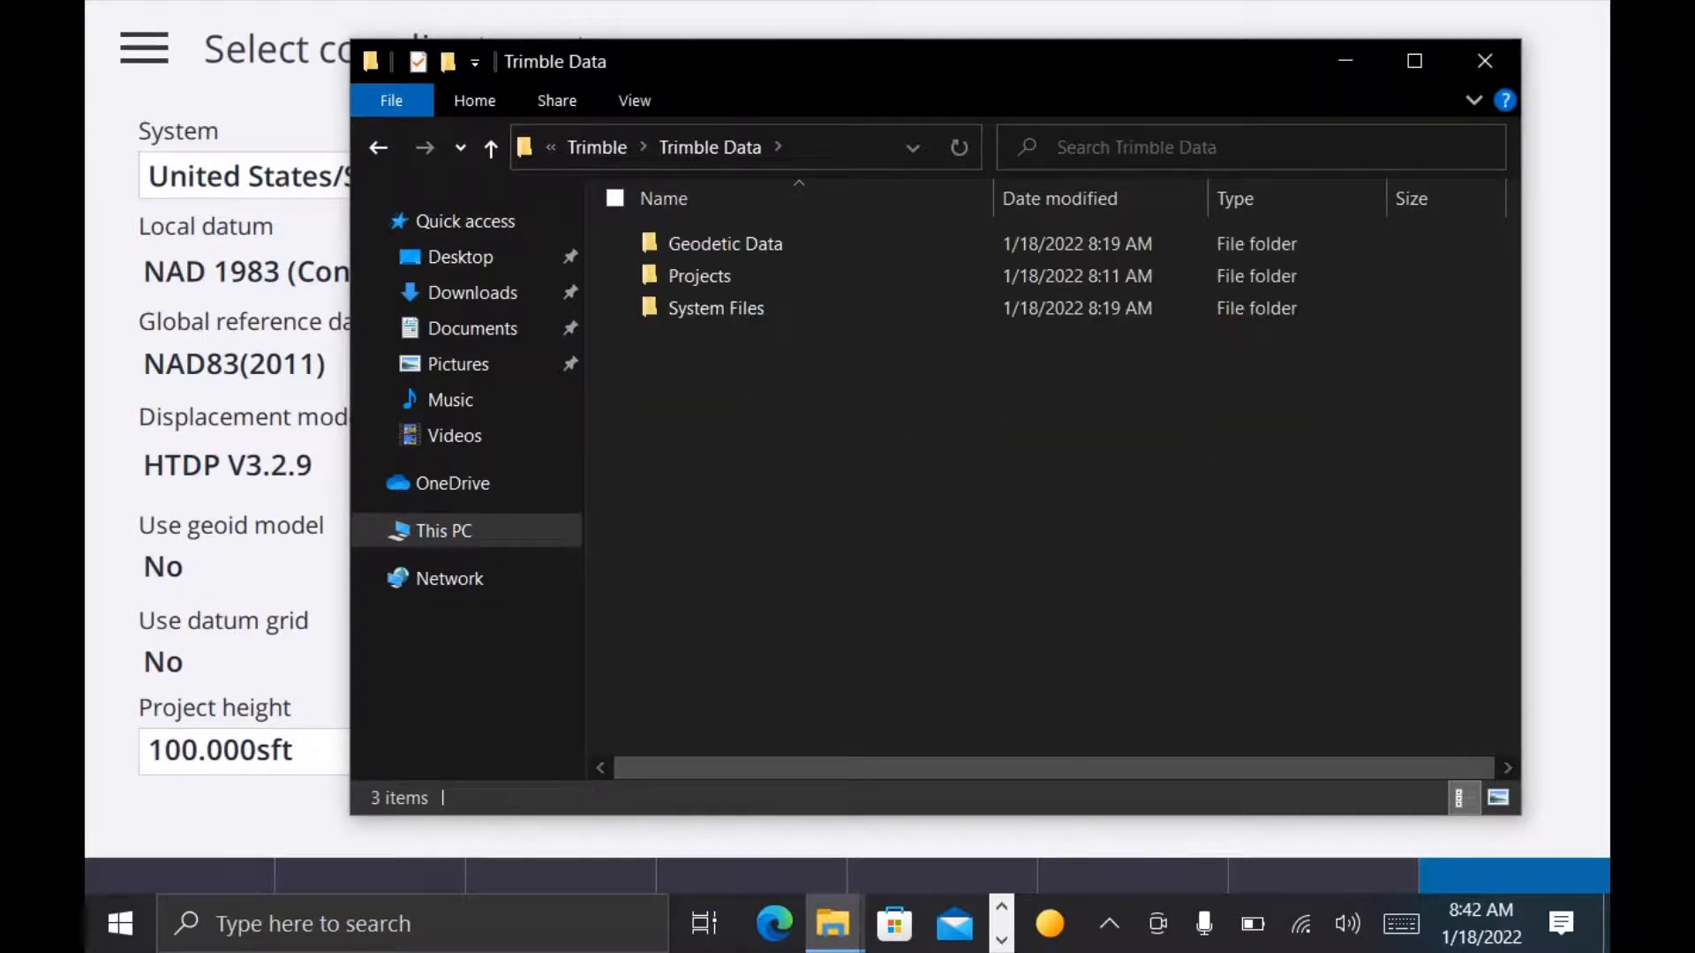
pyautogui.doubleClick(785, 246)
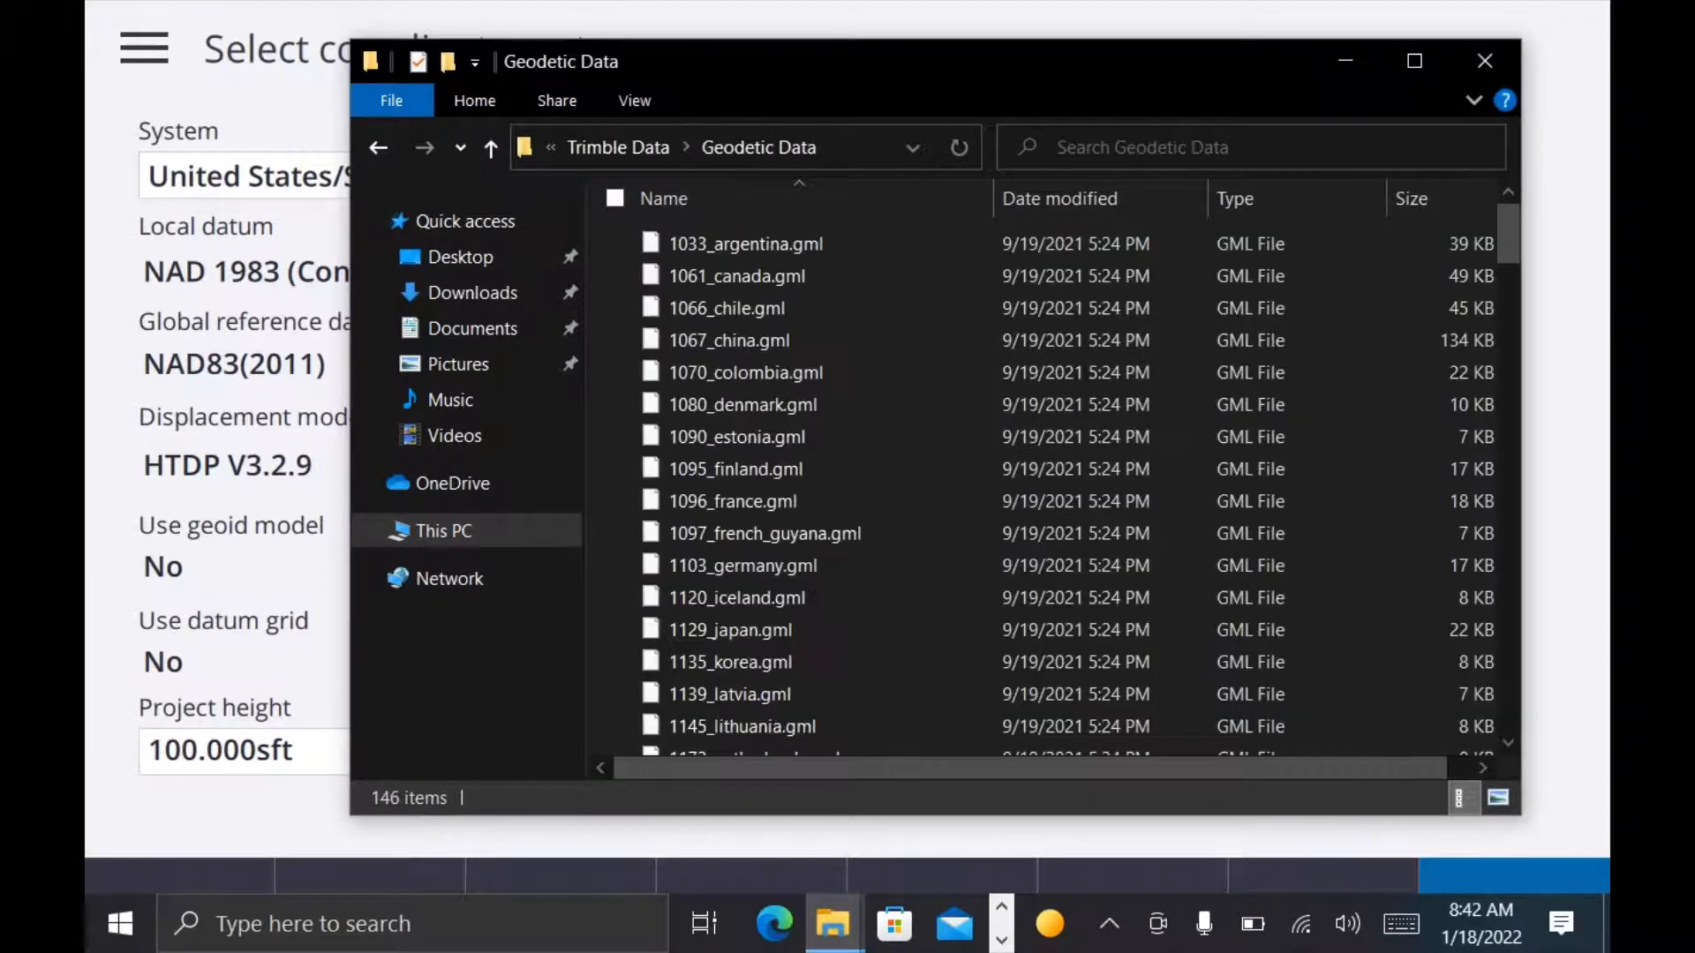
# Step: Paste the copied geoid file g18us.ggf into the Geodetic Data folder
pyautogui.click(932, 492)
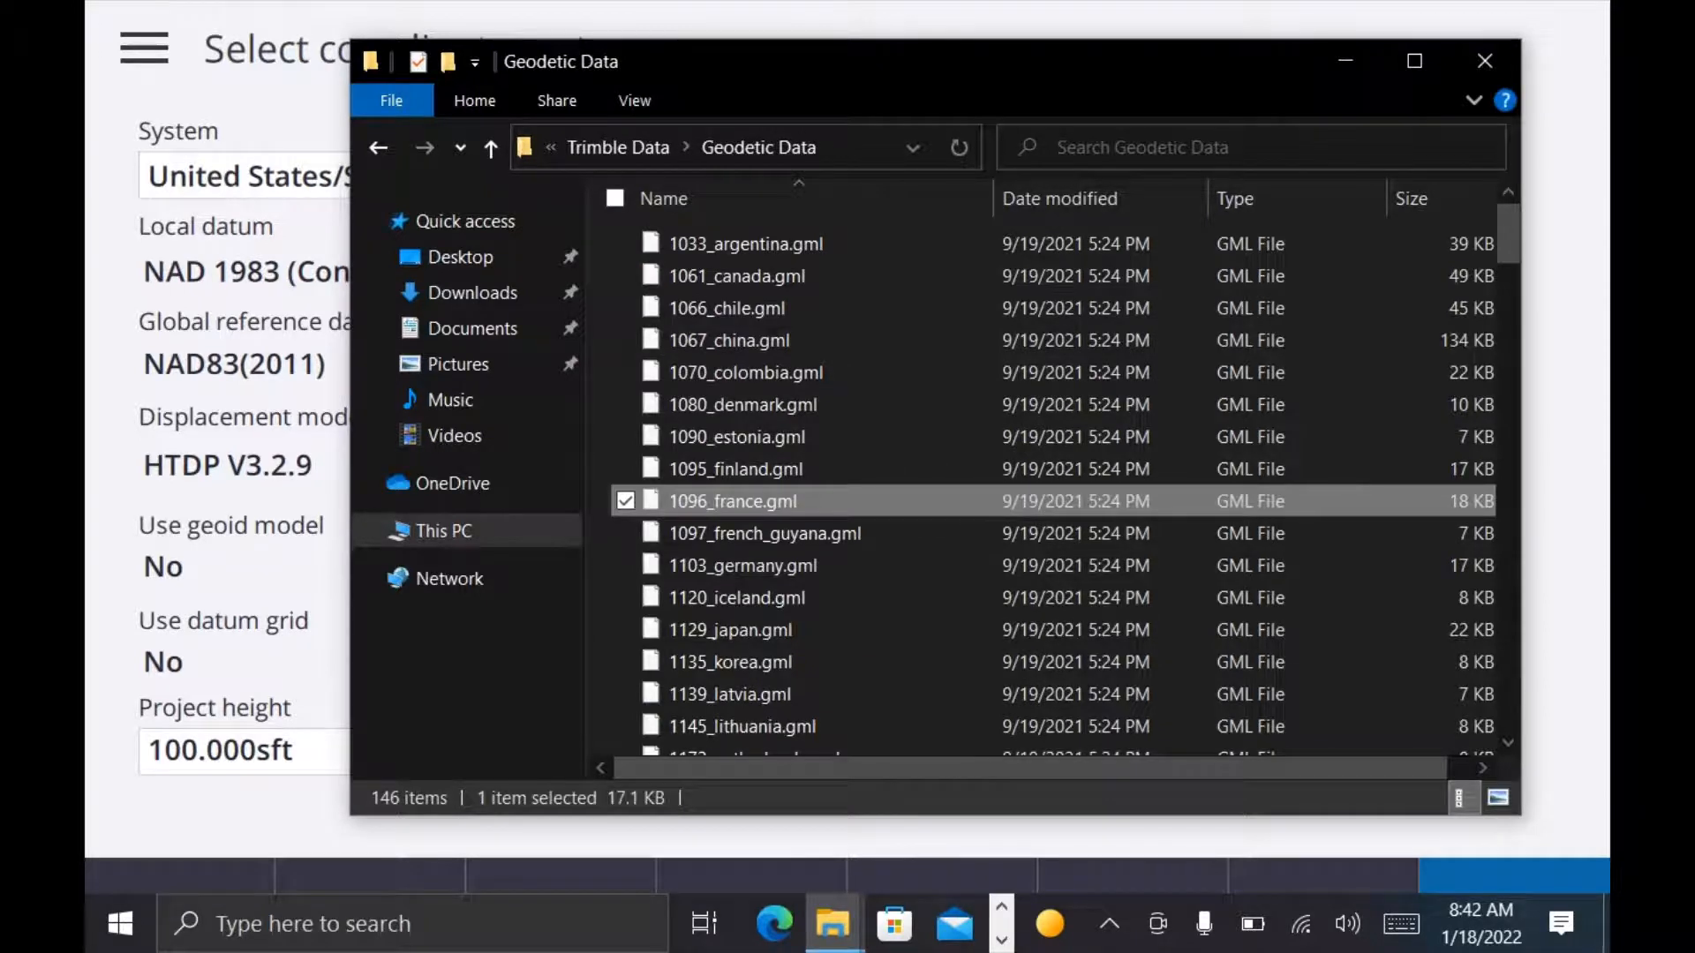
pyautogui.rightClick(895, 459)
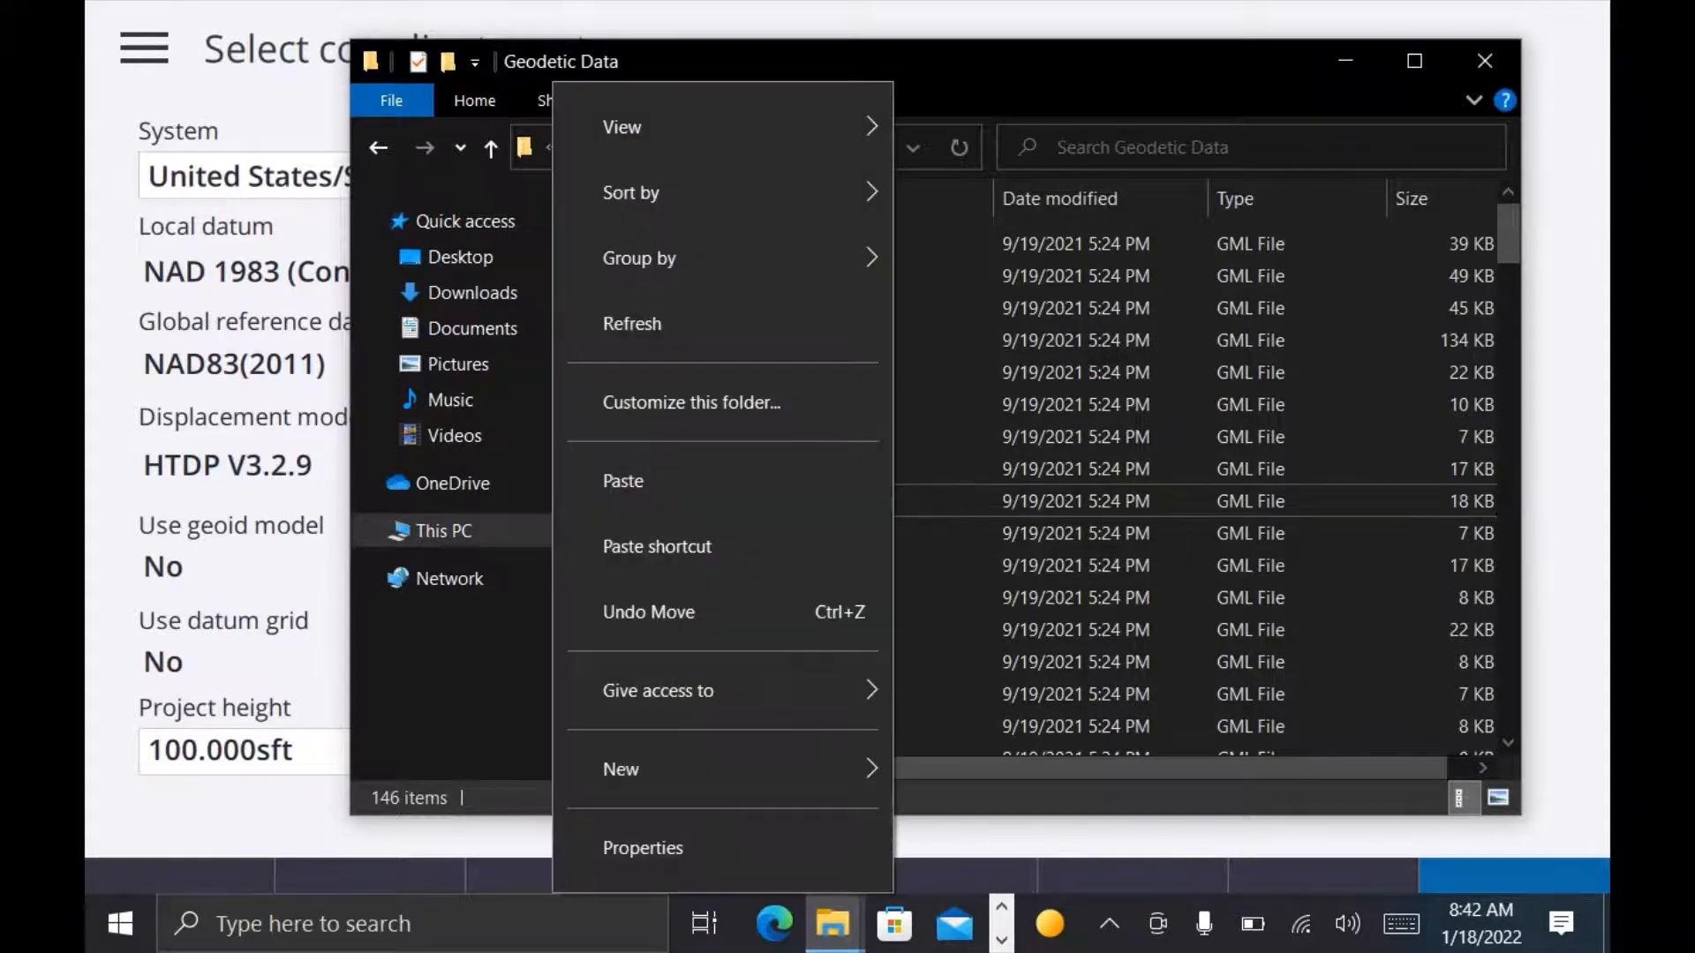
pyautogui.click(622, 481)
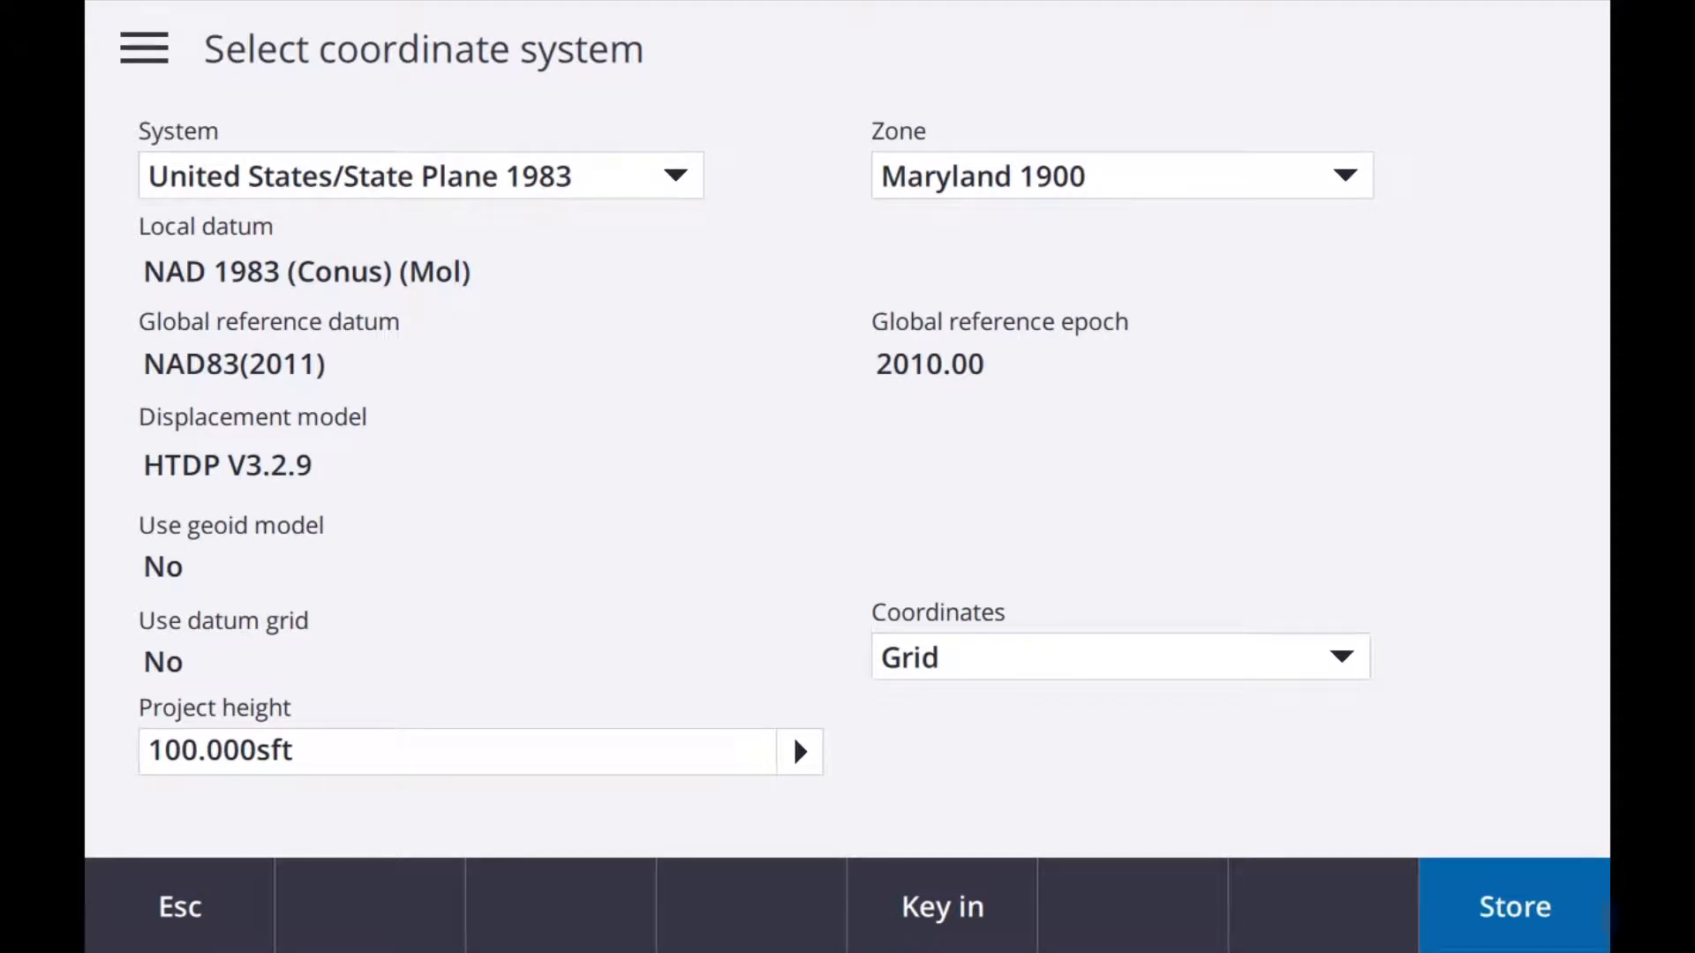
# Step: Switch back to Trimble Access, store the coordinate system and reopen its details with the Select from library method
pyautogui.press('Return')
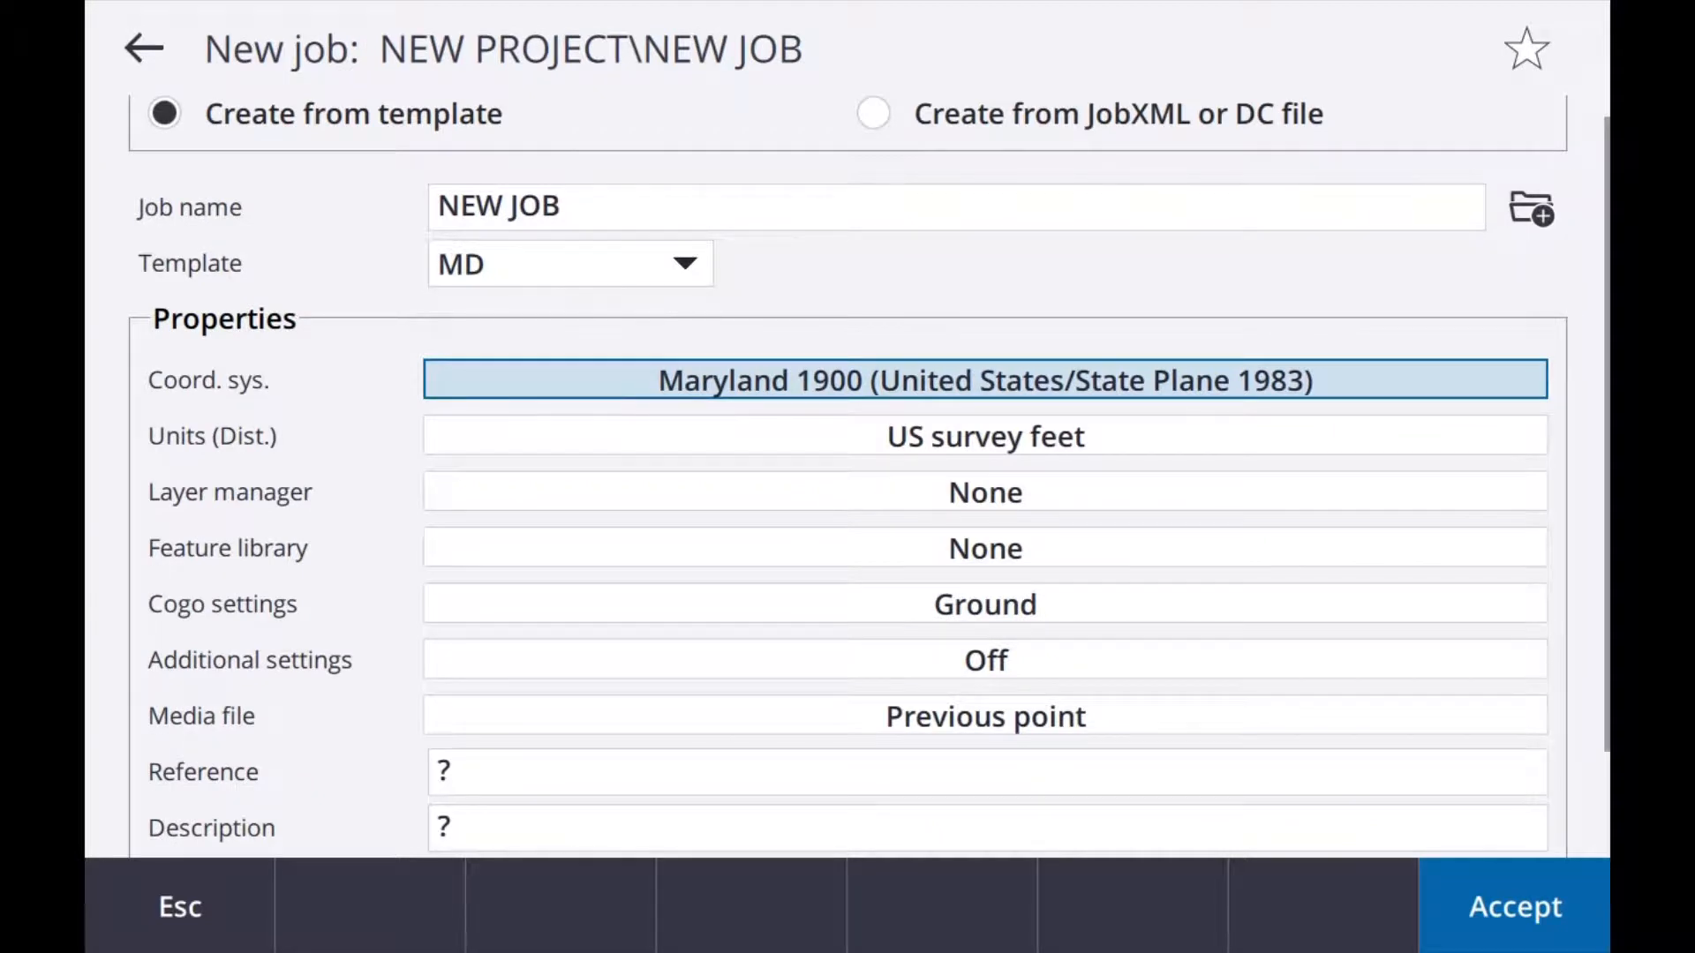
pyautogui.press('Return')
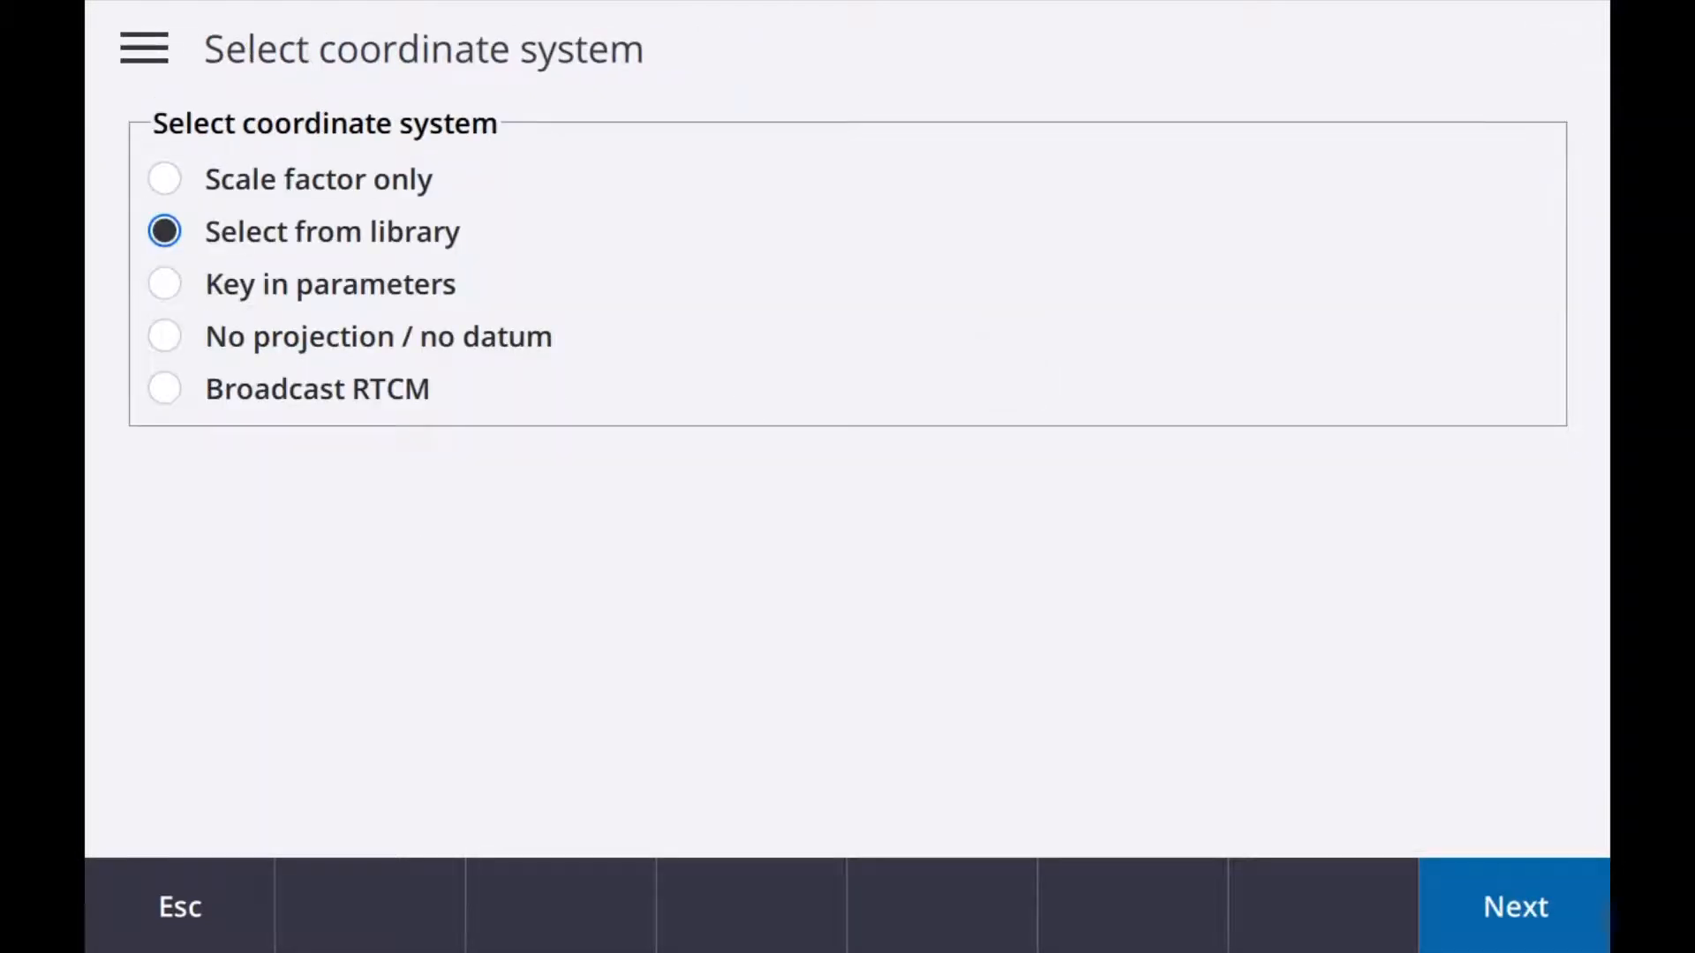
pyautogui.press('Return')
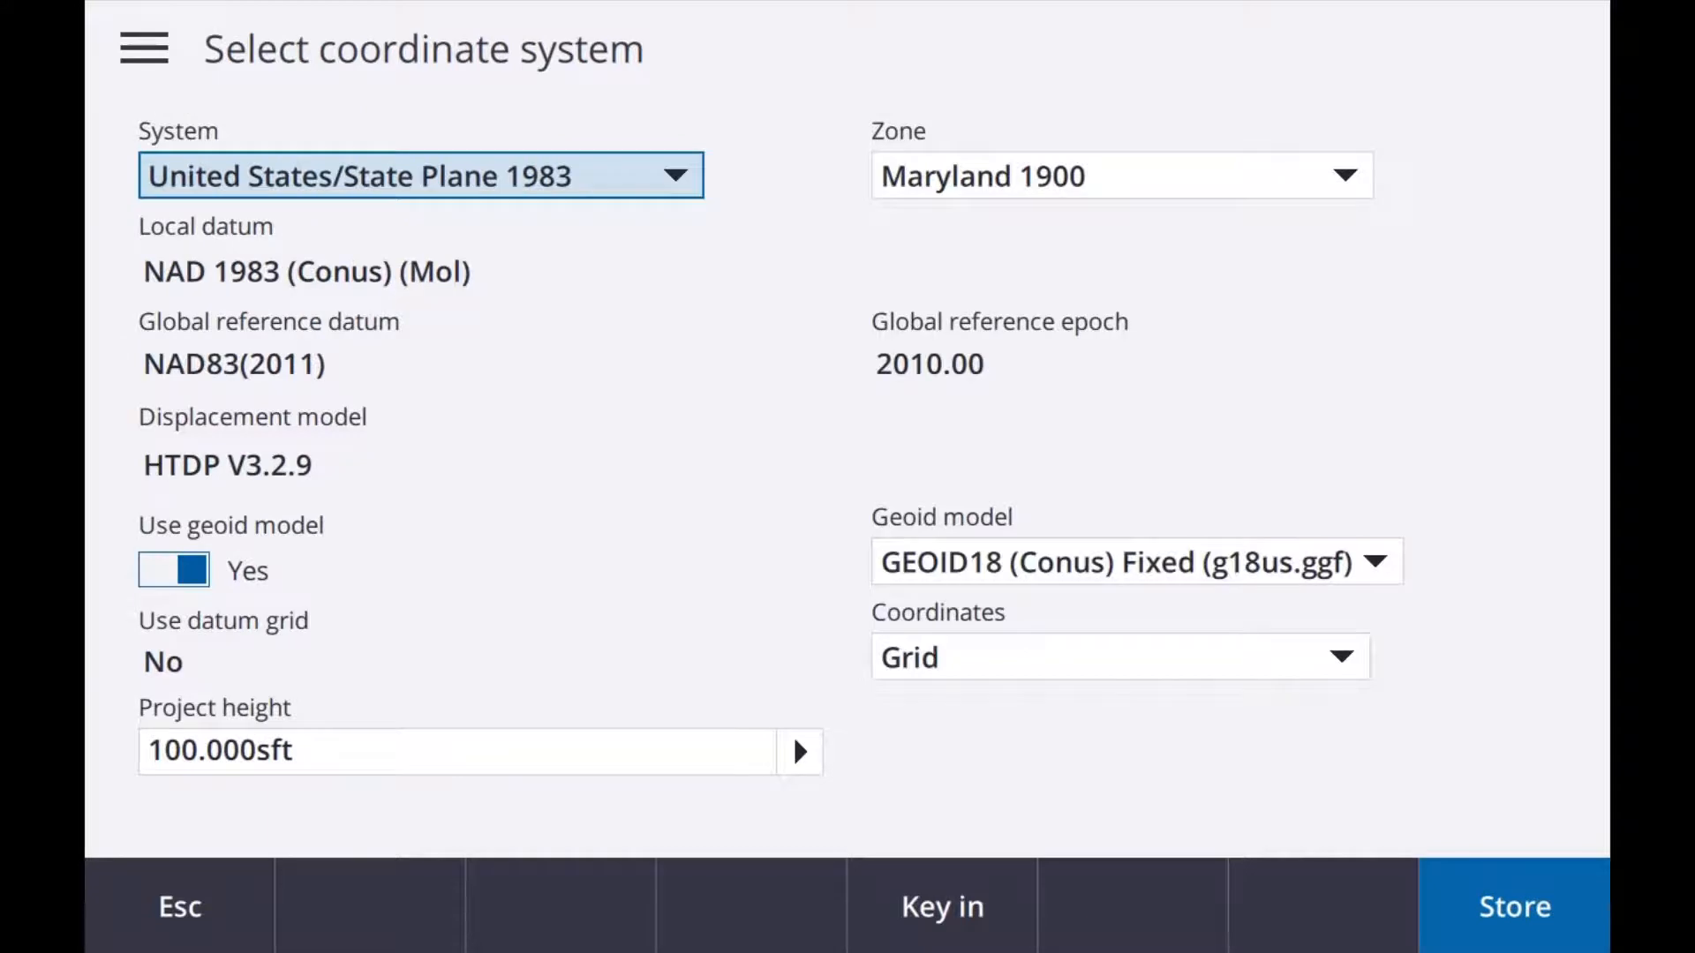
# Step: Enable the geoid model with GEOID18 (Conus) Fixed (g18us.ggf) and choose Maryland 1900 as the zone
pyautogui.click(173, 570)
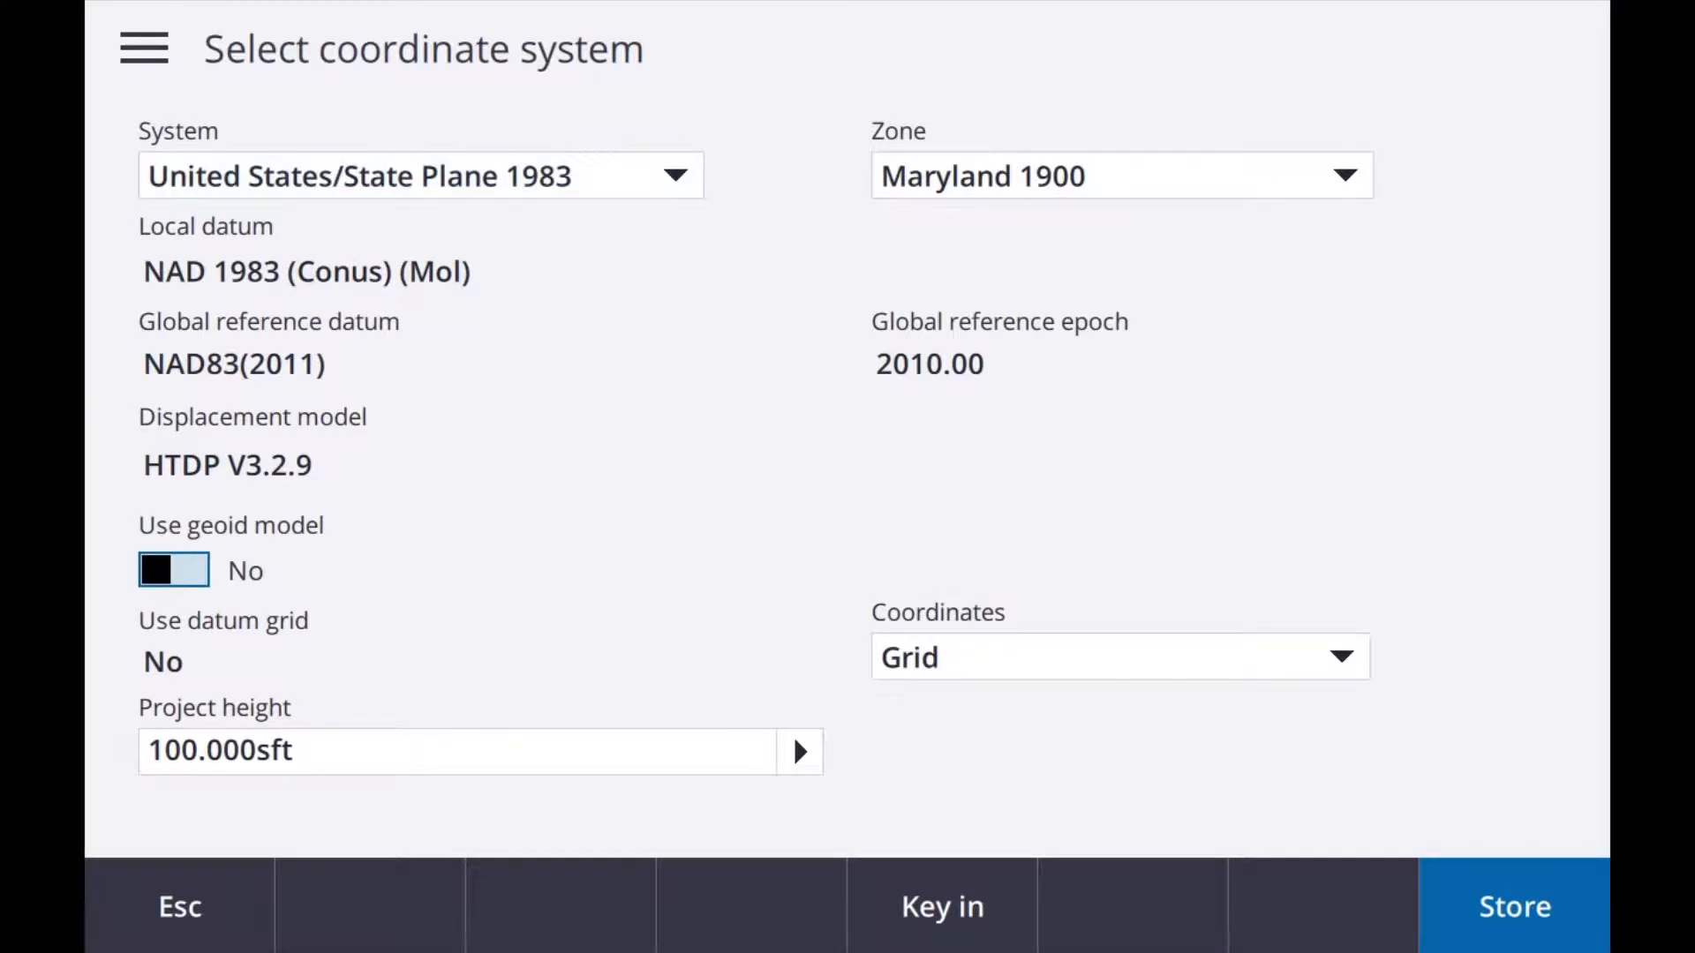
pyautogui.click(174, 570)
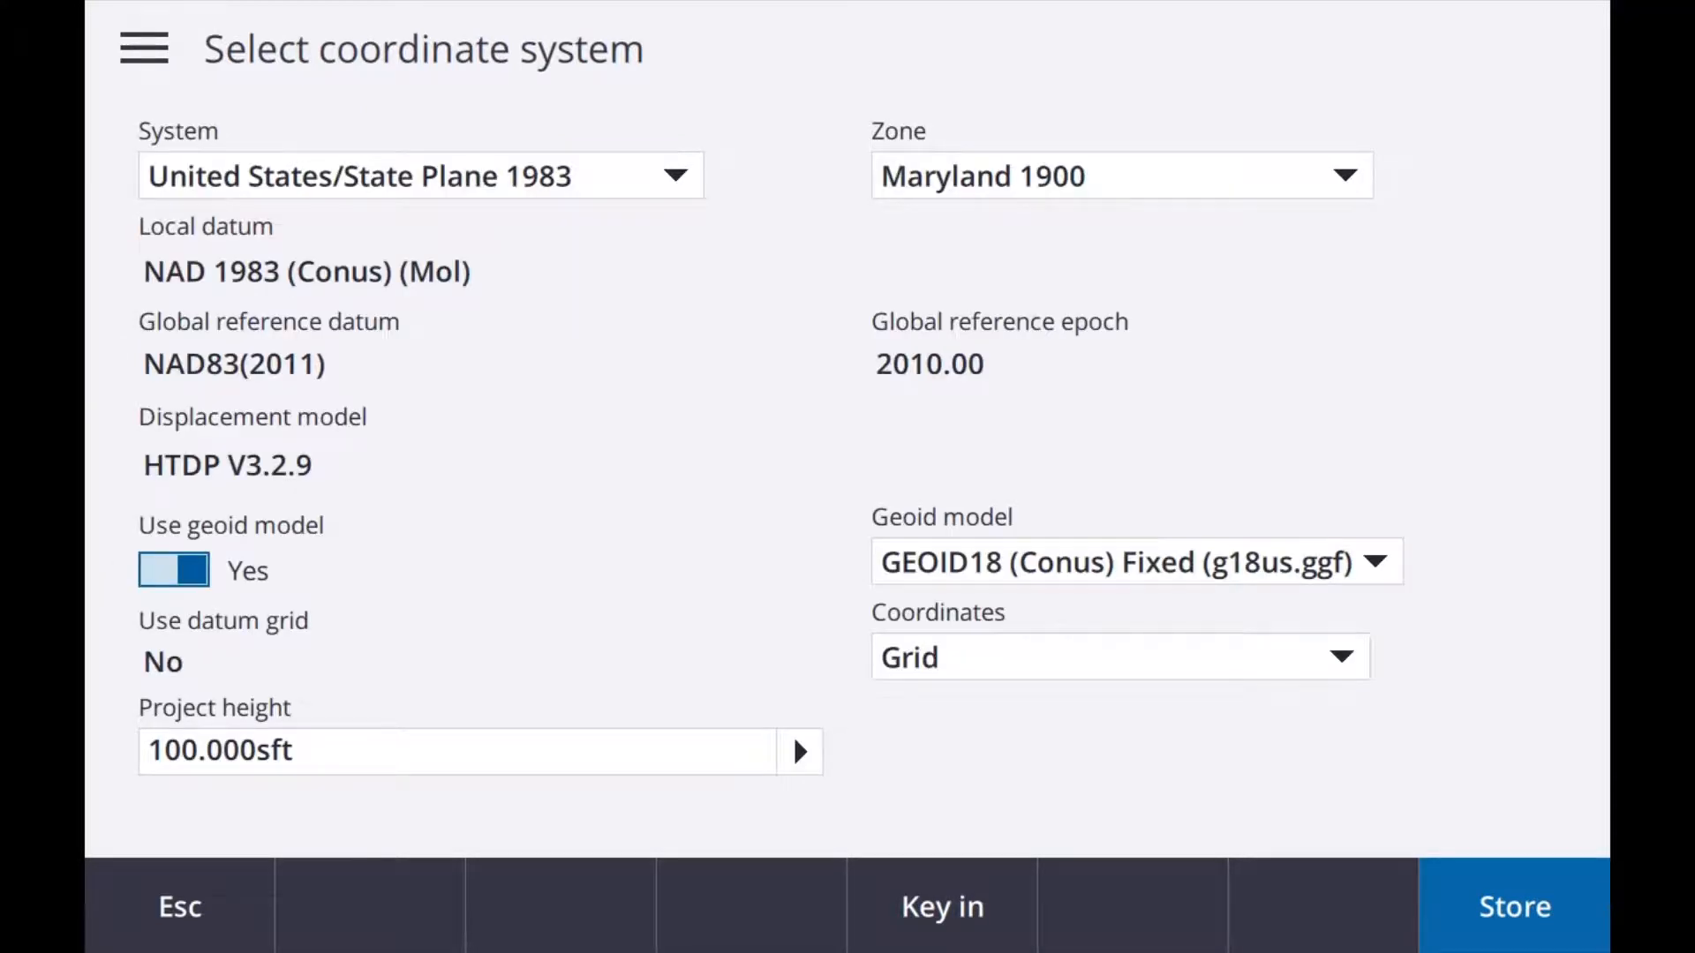
pyautogui.click(1137, 562)
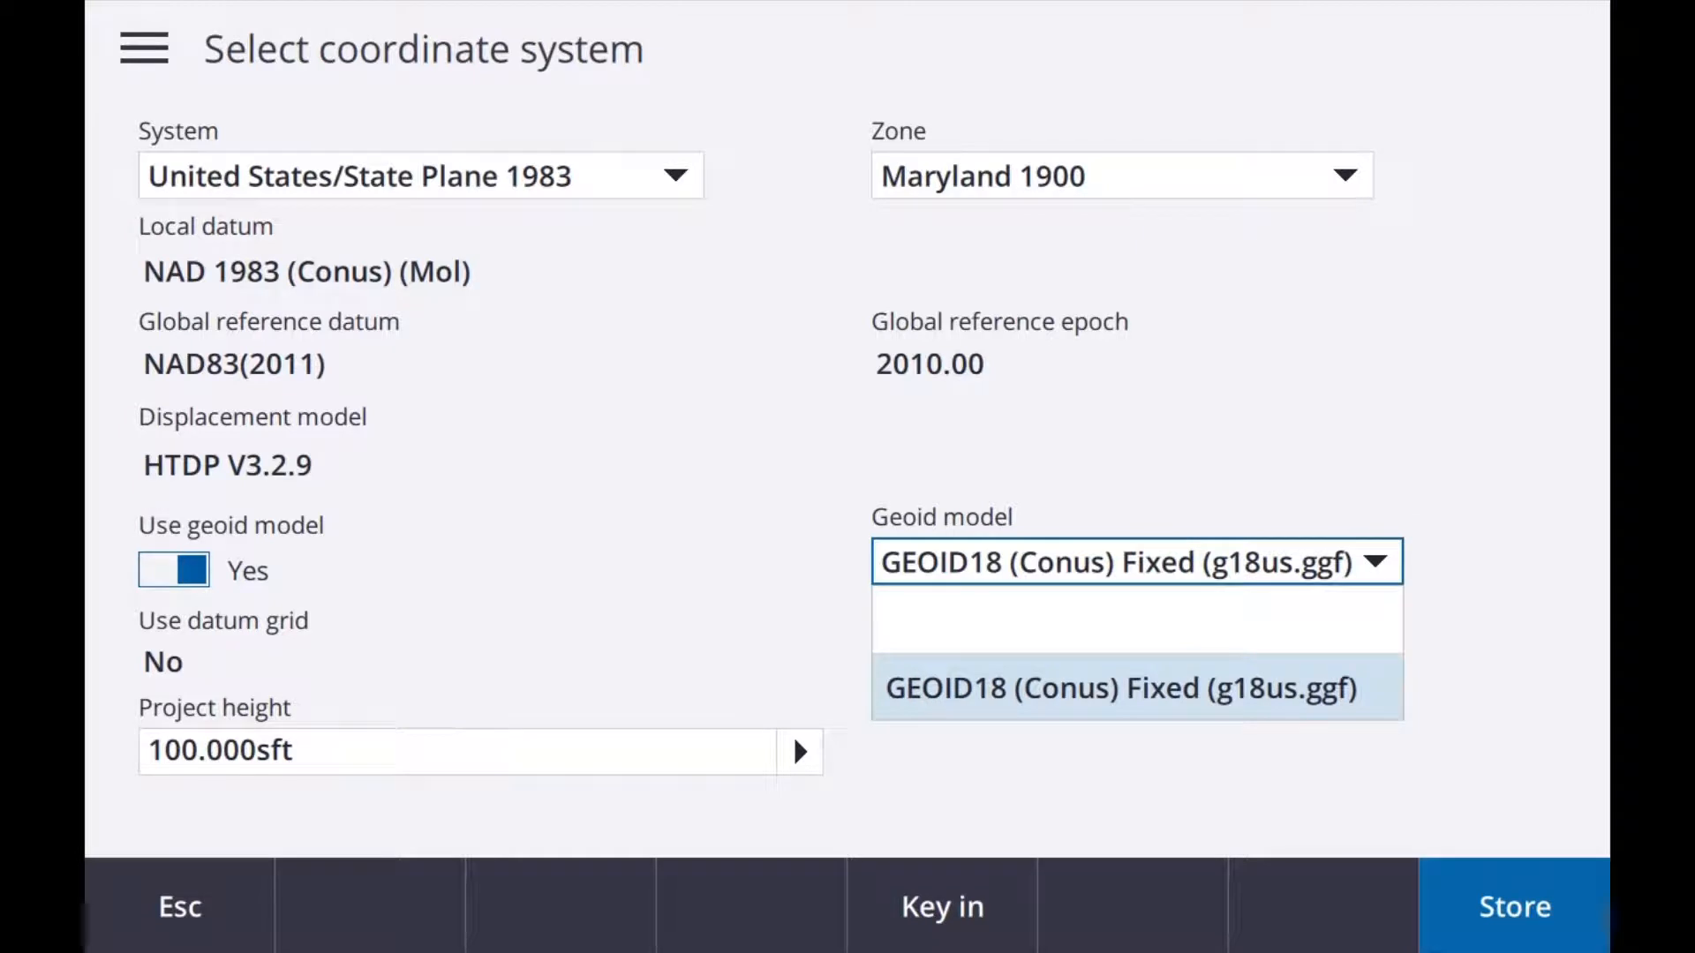
pyautogui.click(1146, 689)
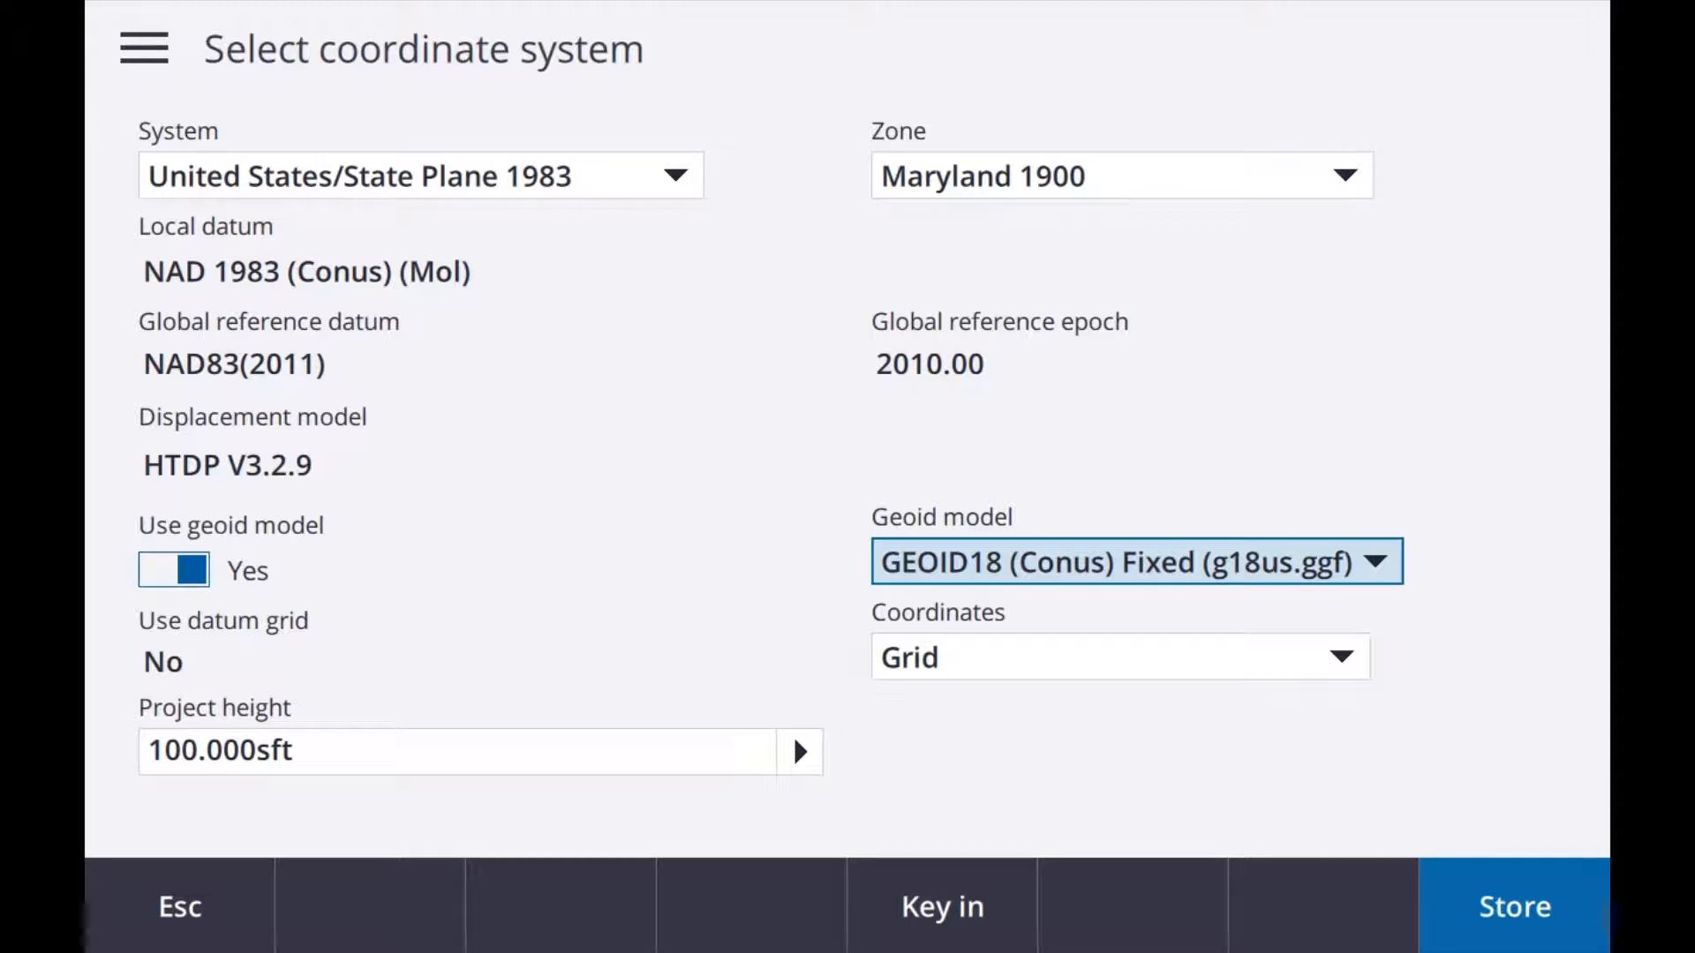
pyautogui.press('Return')
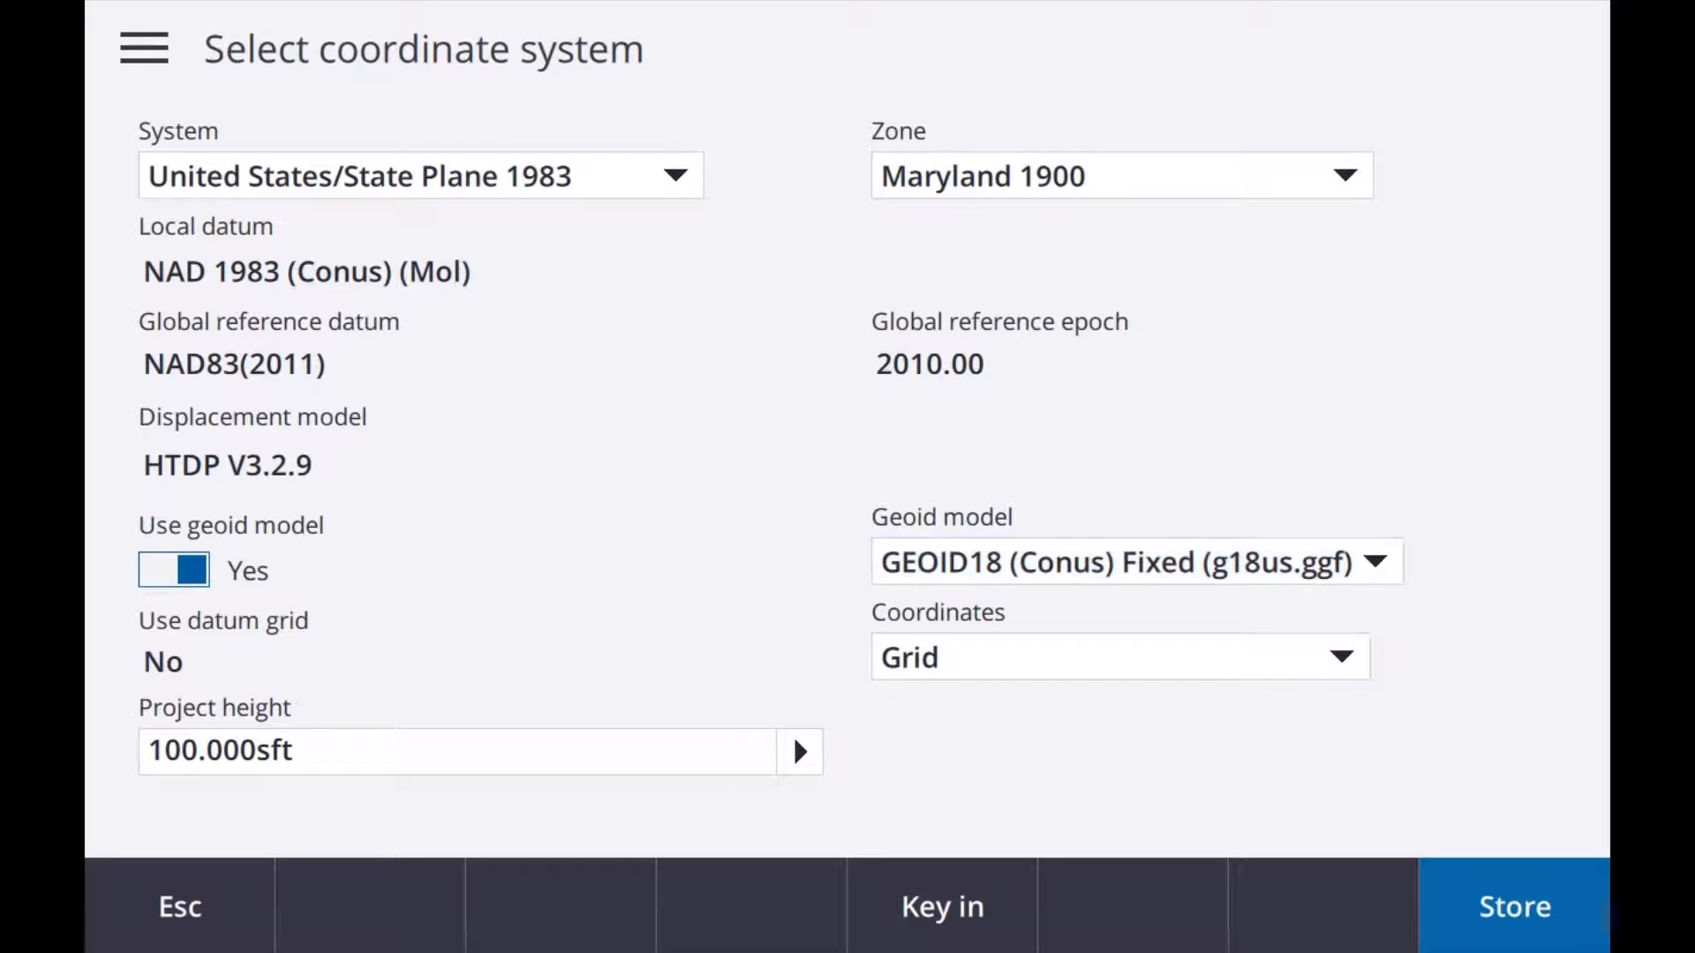
pyautogui.click(1122, 175)
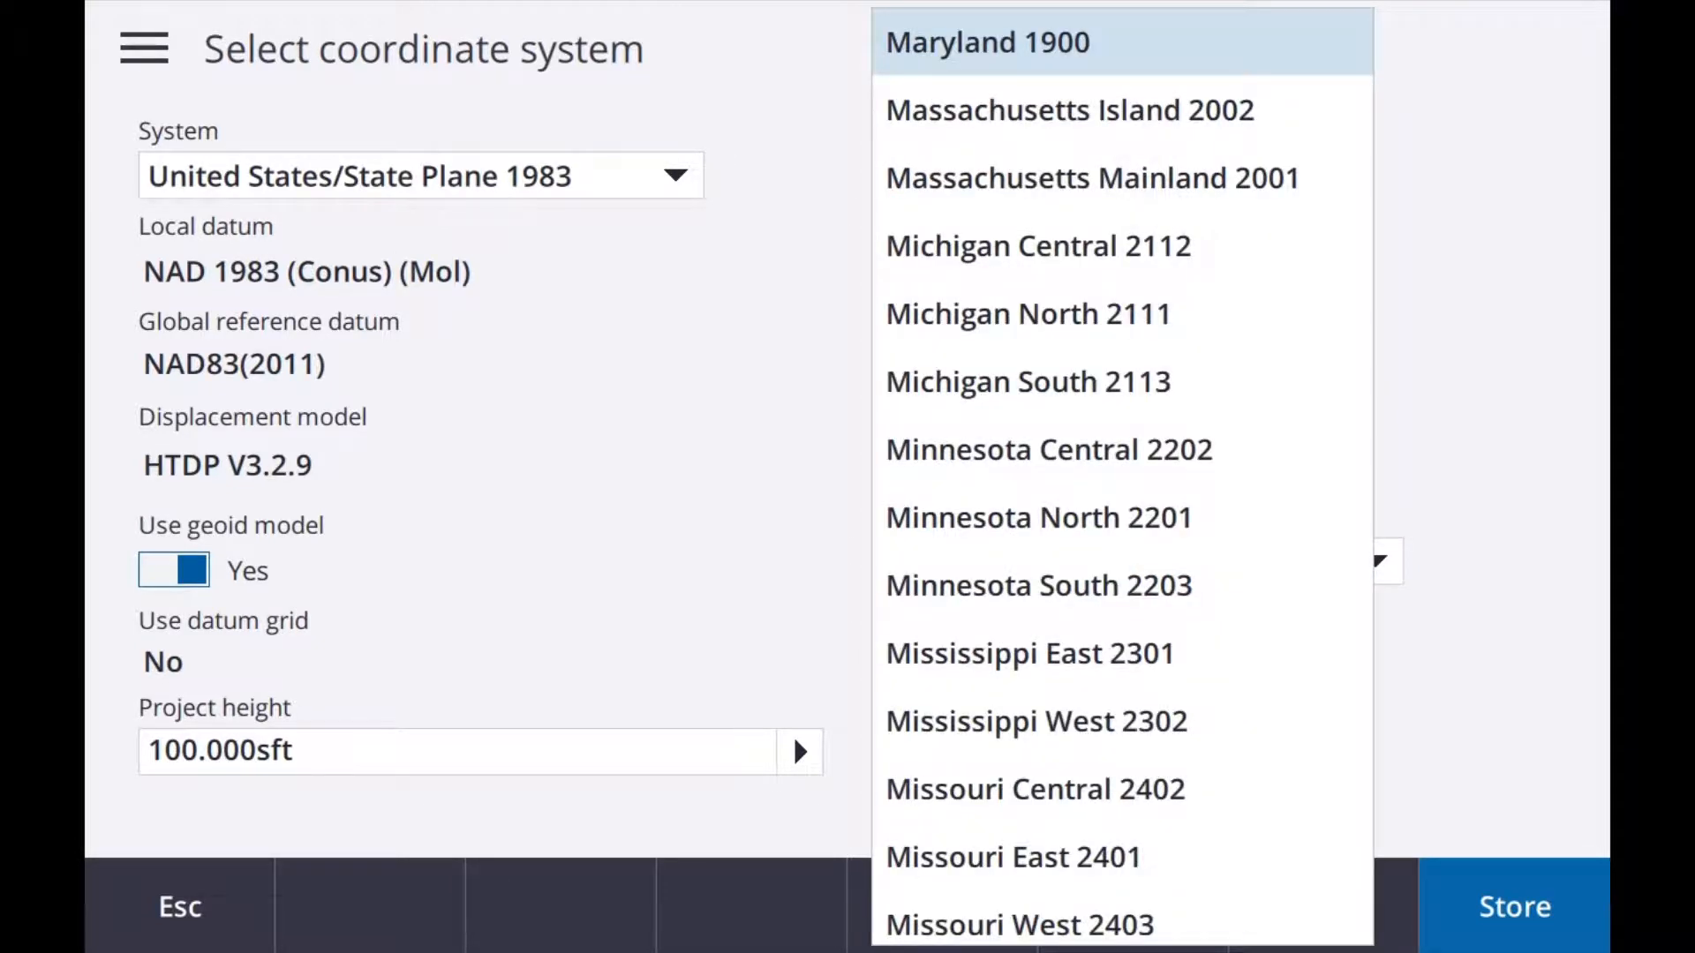
pyautogui.press('Return')
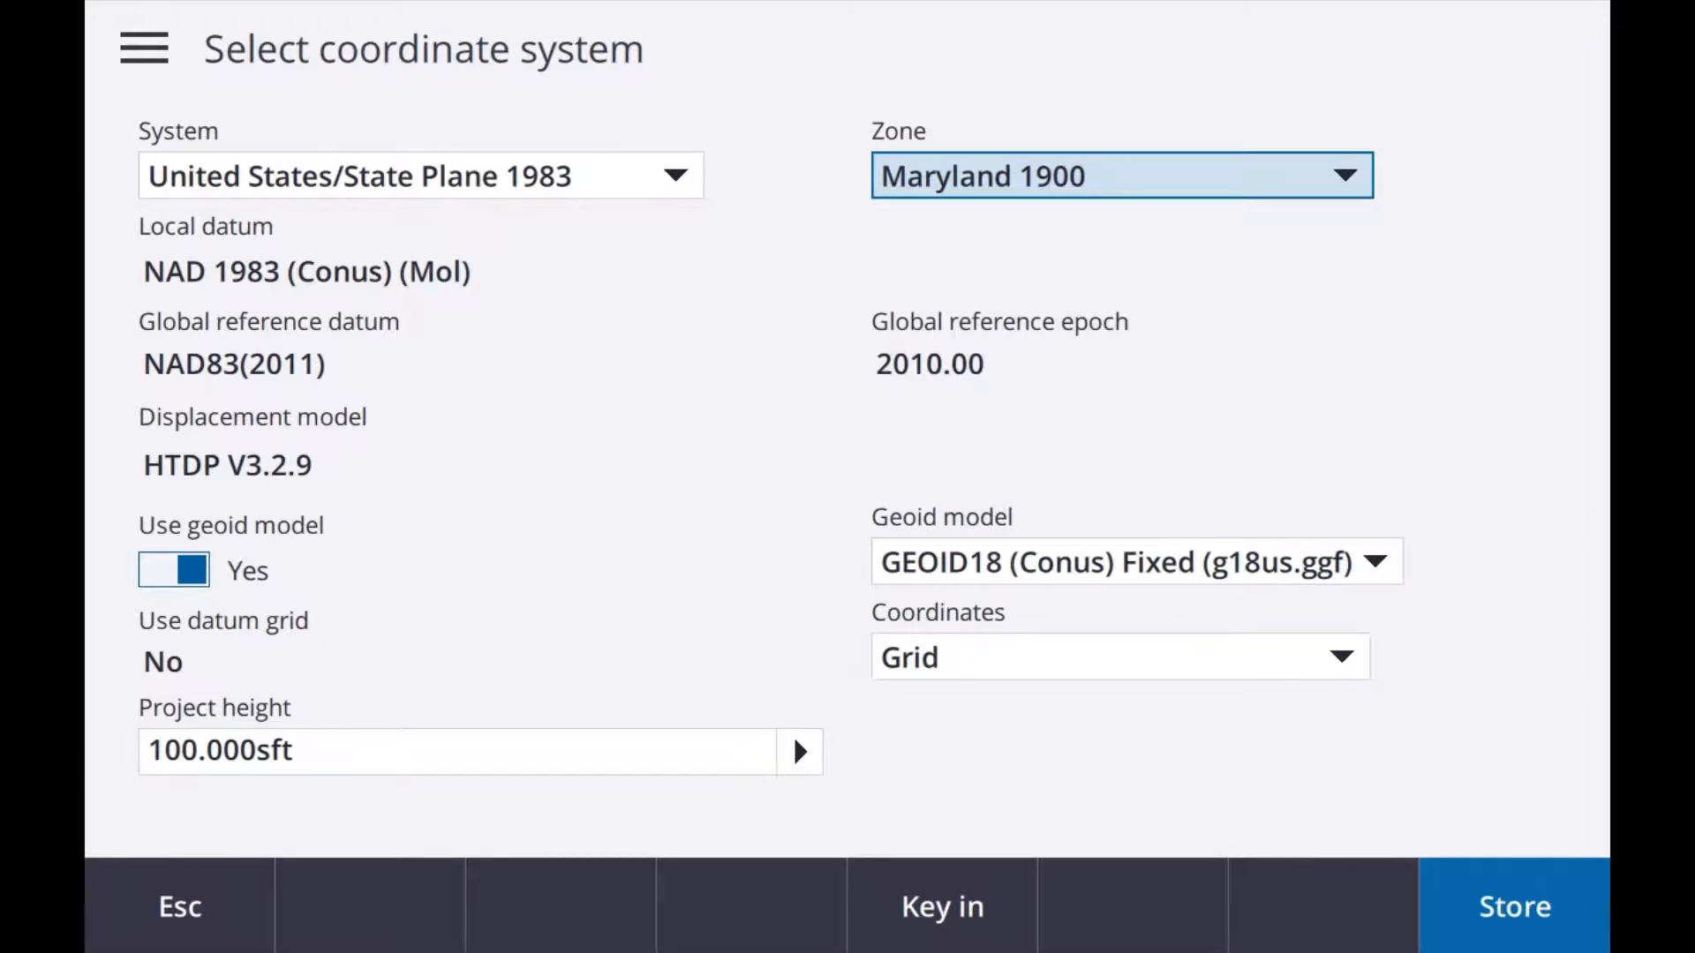
# Step: Select the project height value and open the help page on coordinate systems to look through it
pyautogui.click(457, 751)
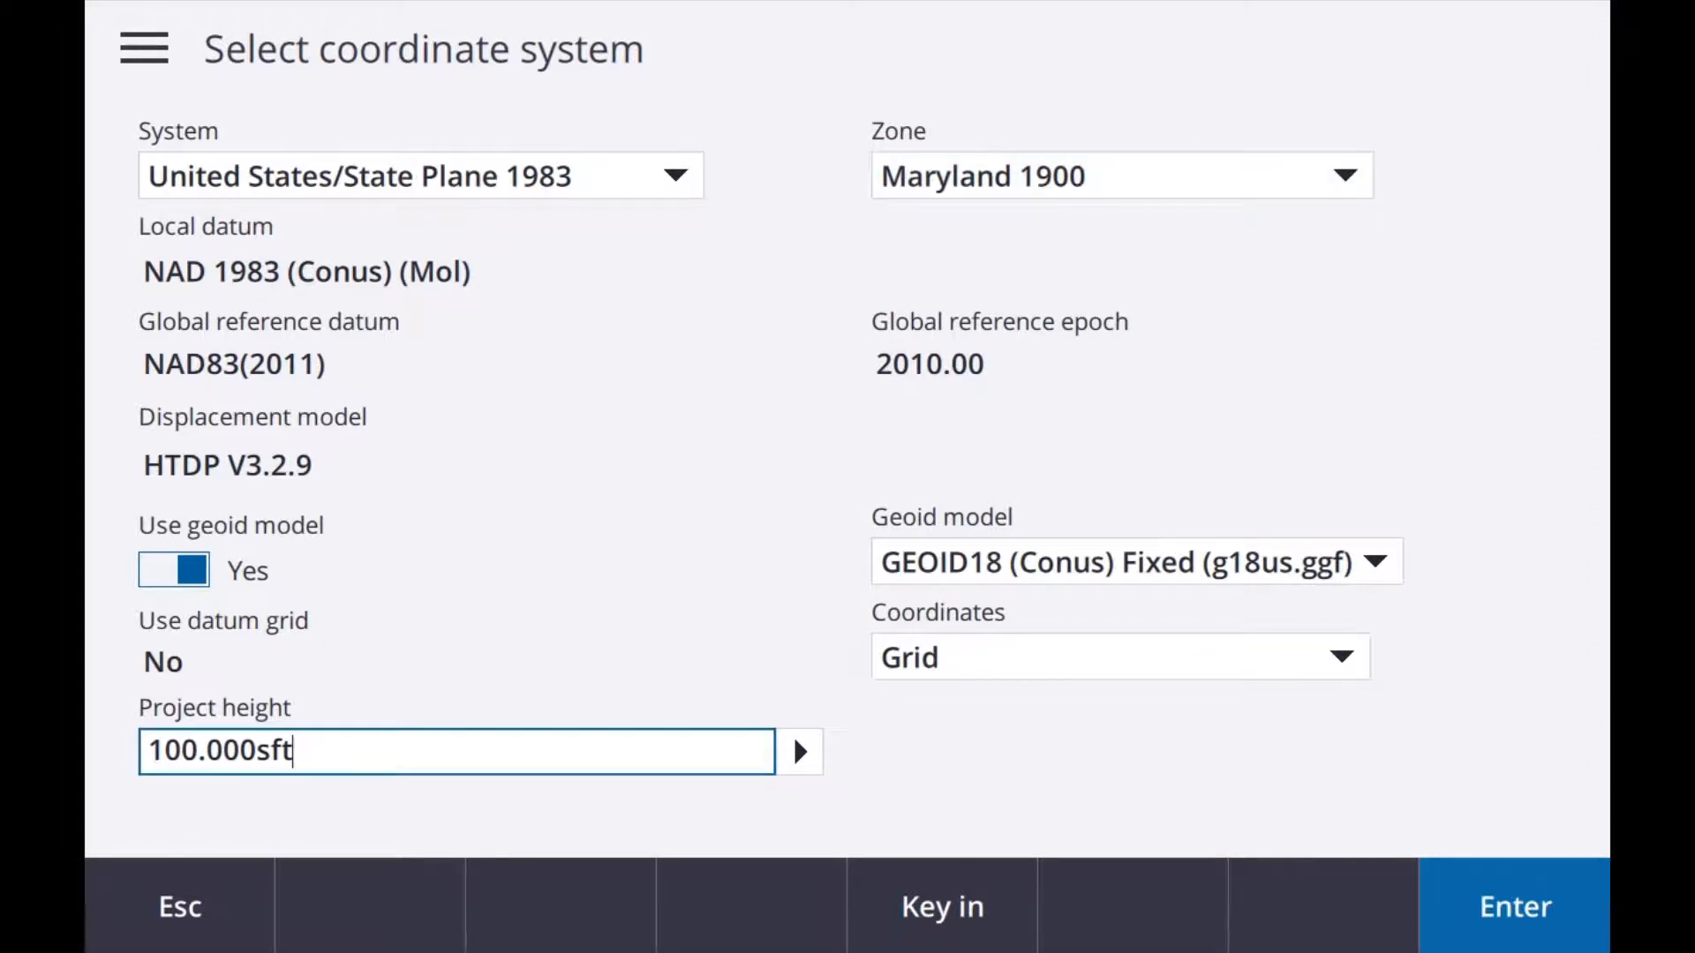
pyautogui.click(144, 47)
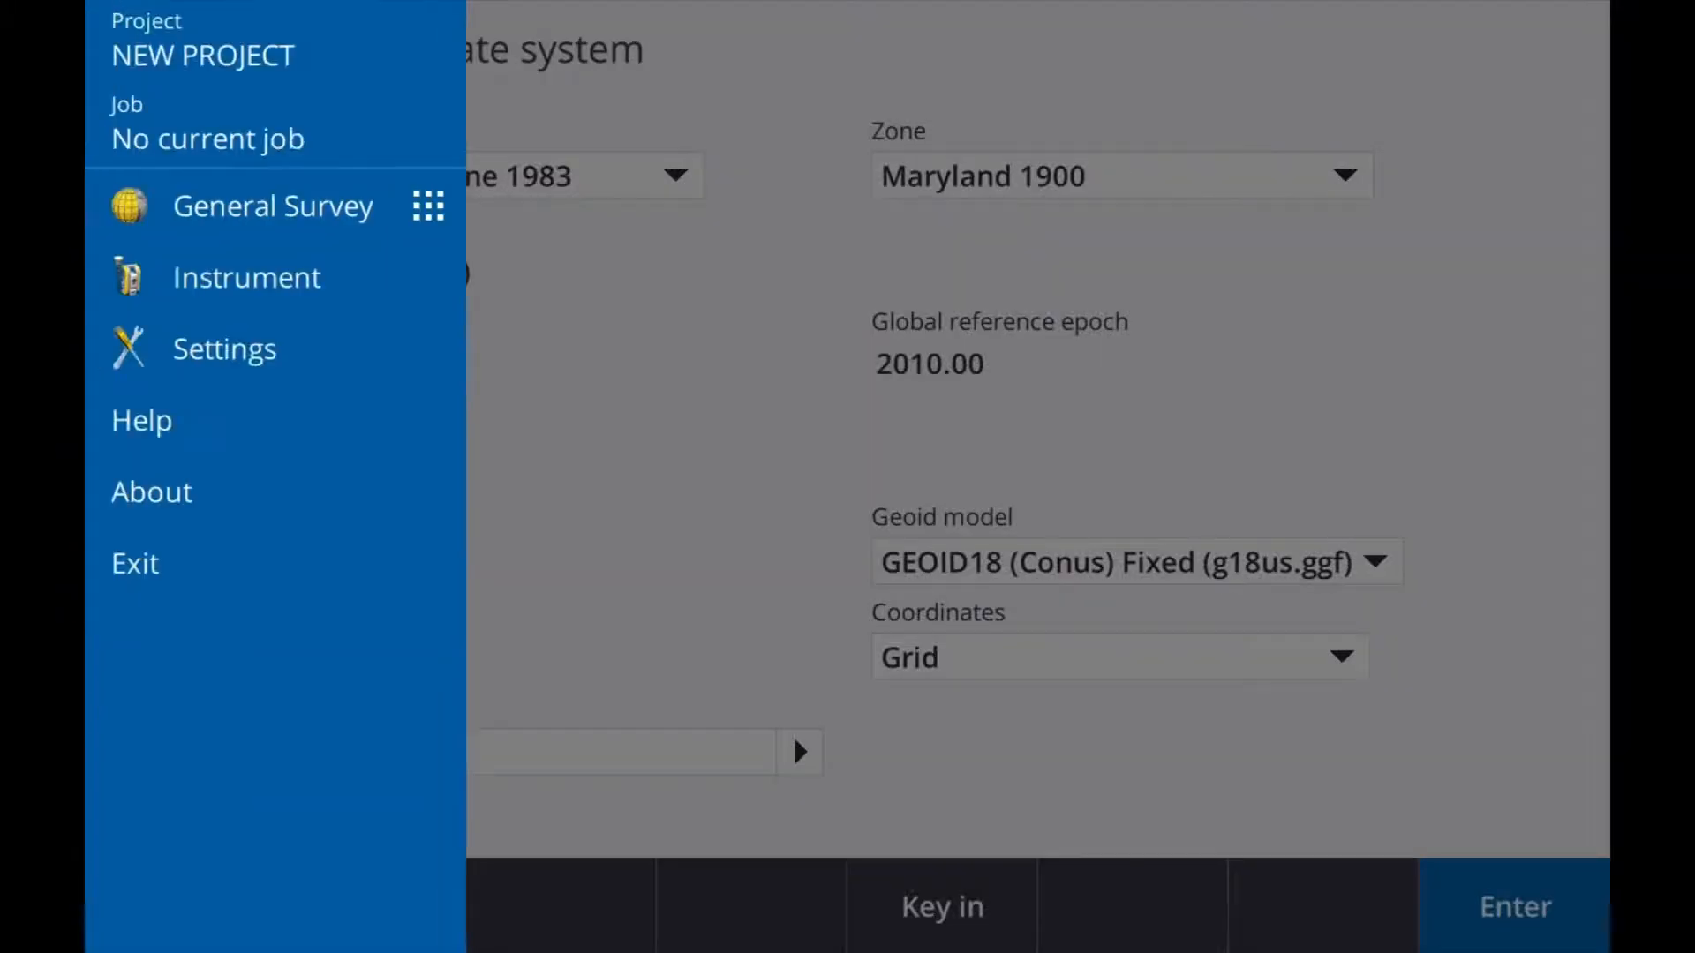
pyautogui.click(793, 736)
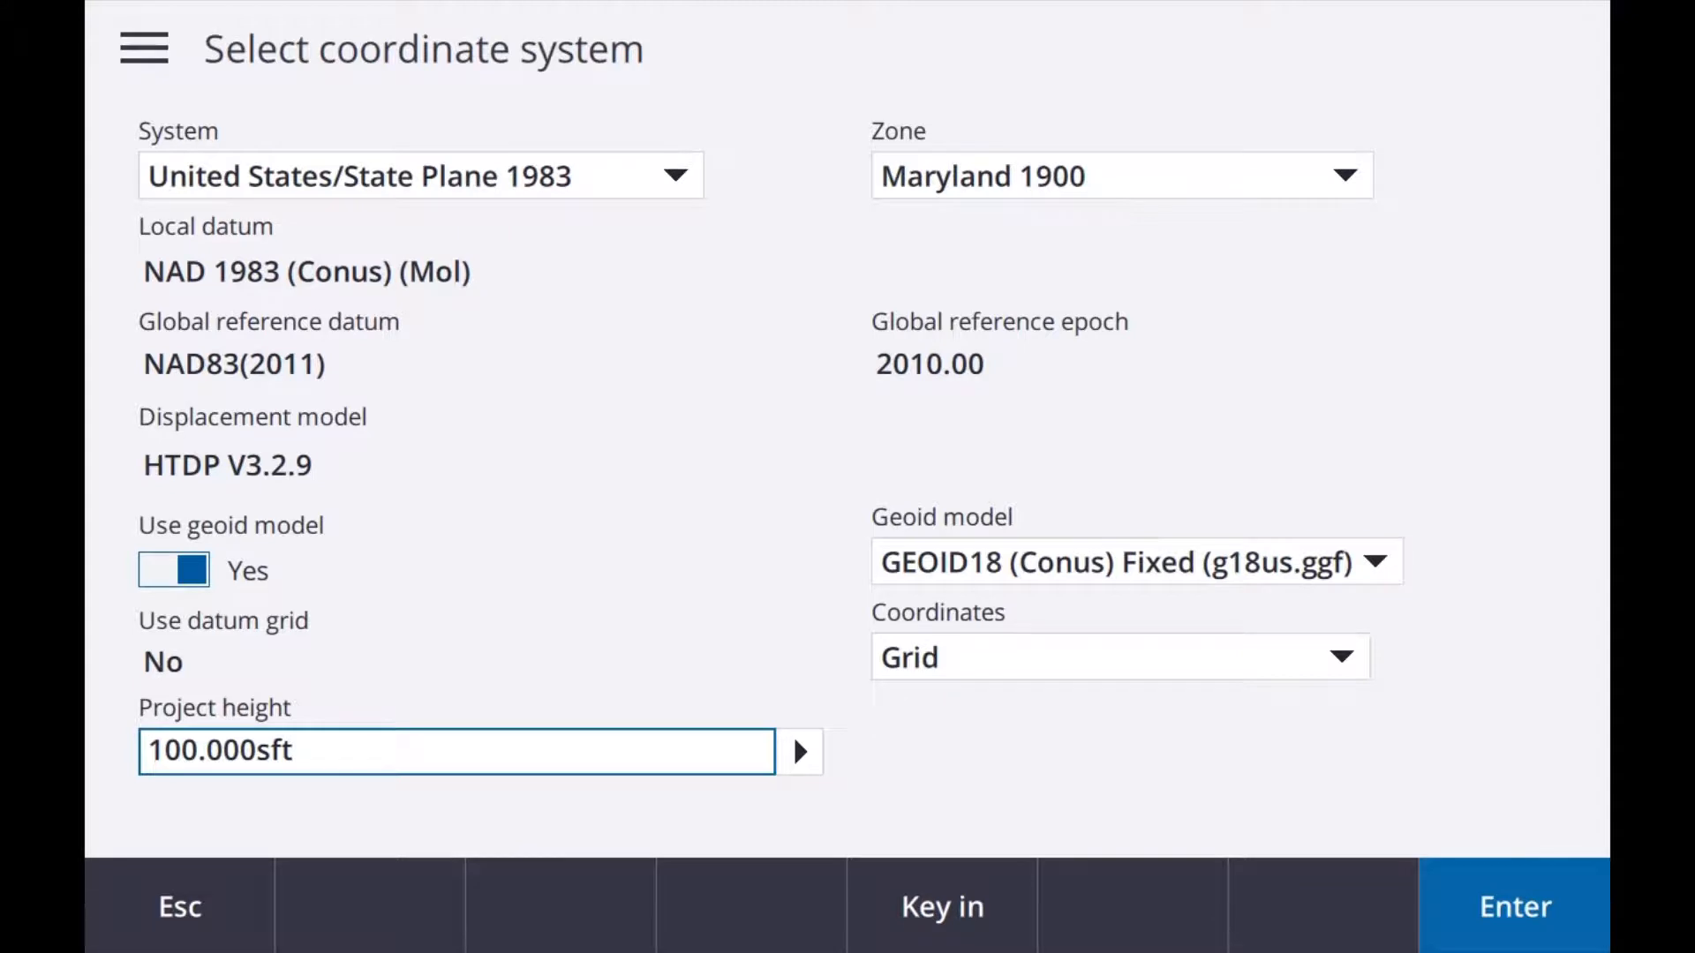
pyautogui.press('F1')
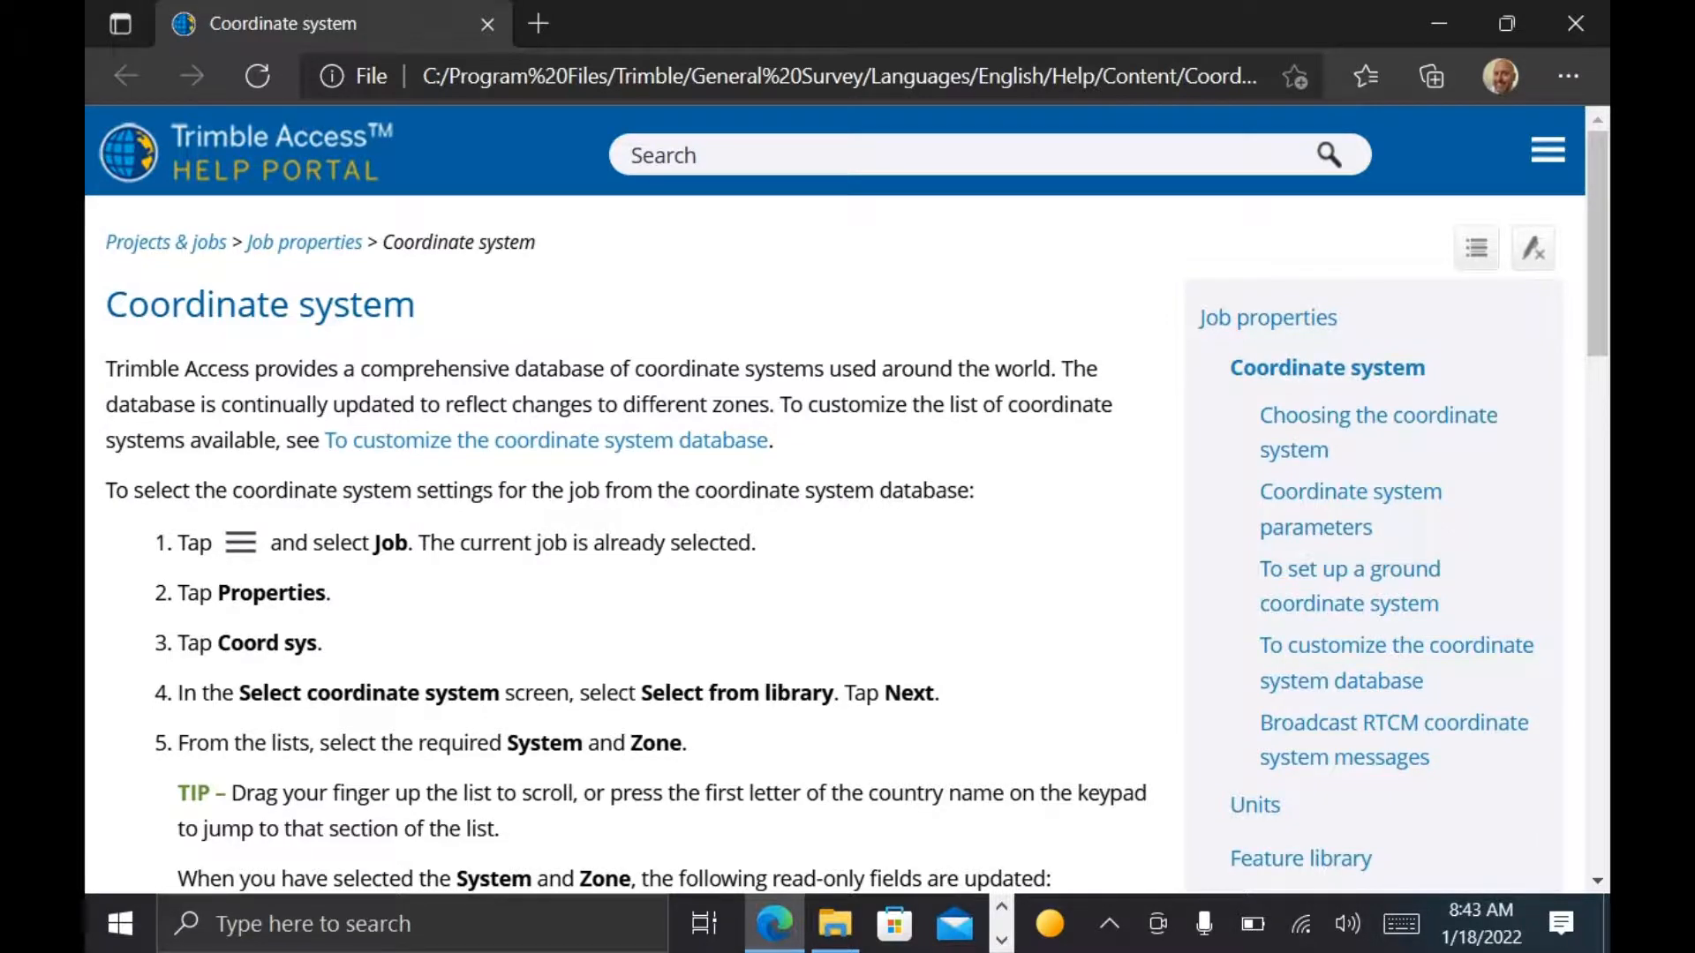
pyautogui.scroll(-4, 848, 501)
pyautogui.scroll(3, 847, 502)
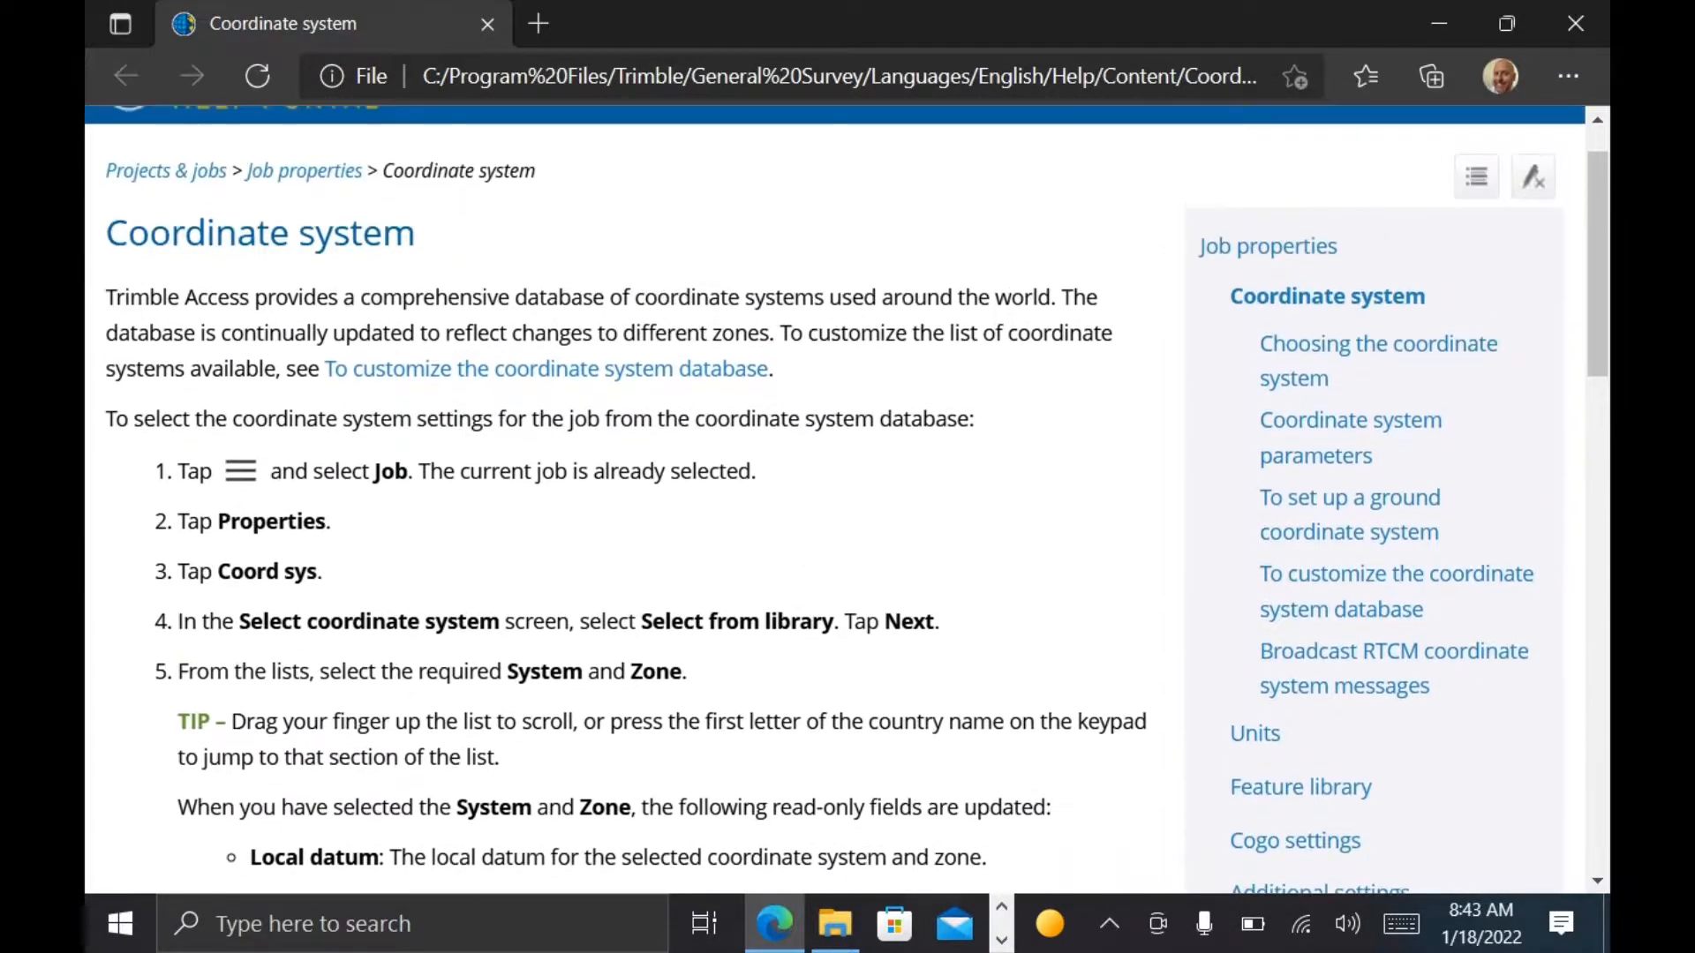
pyautogui.scroll(1, 847, 501)
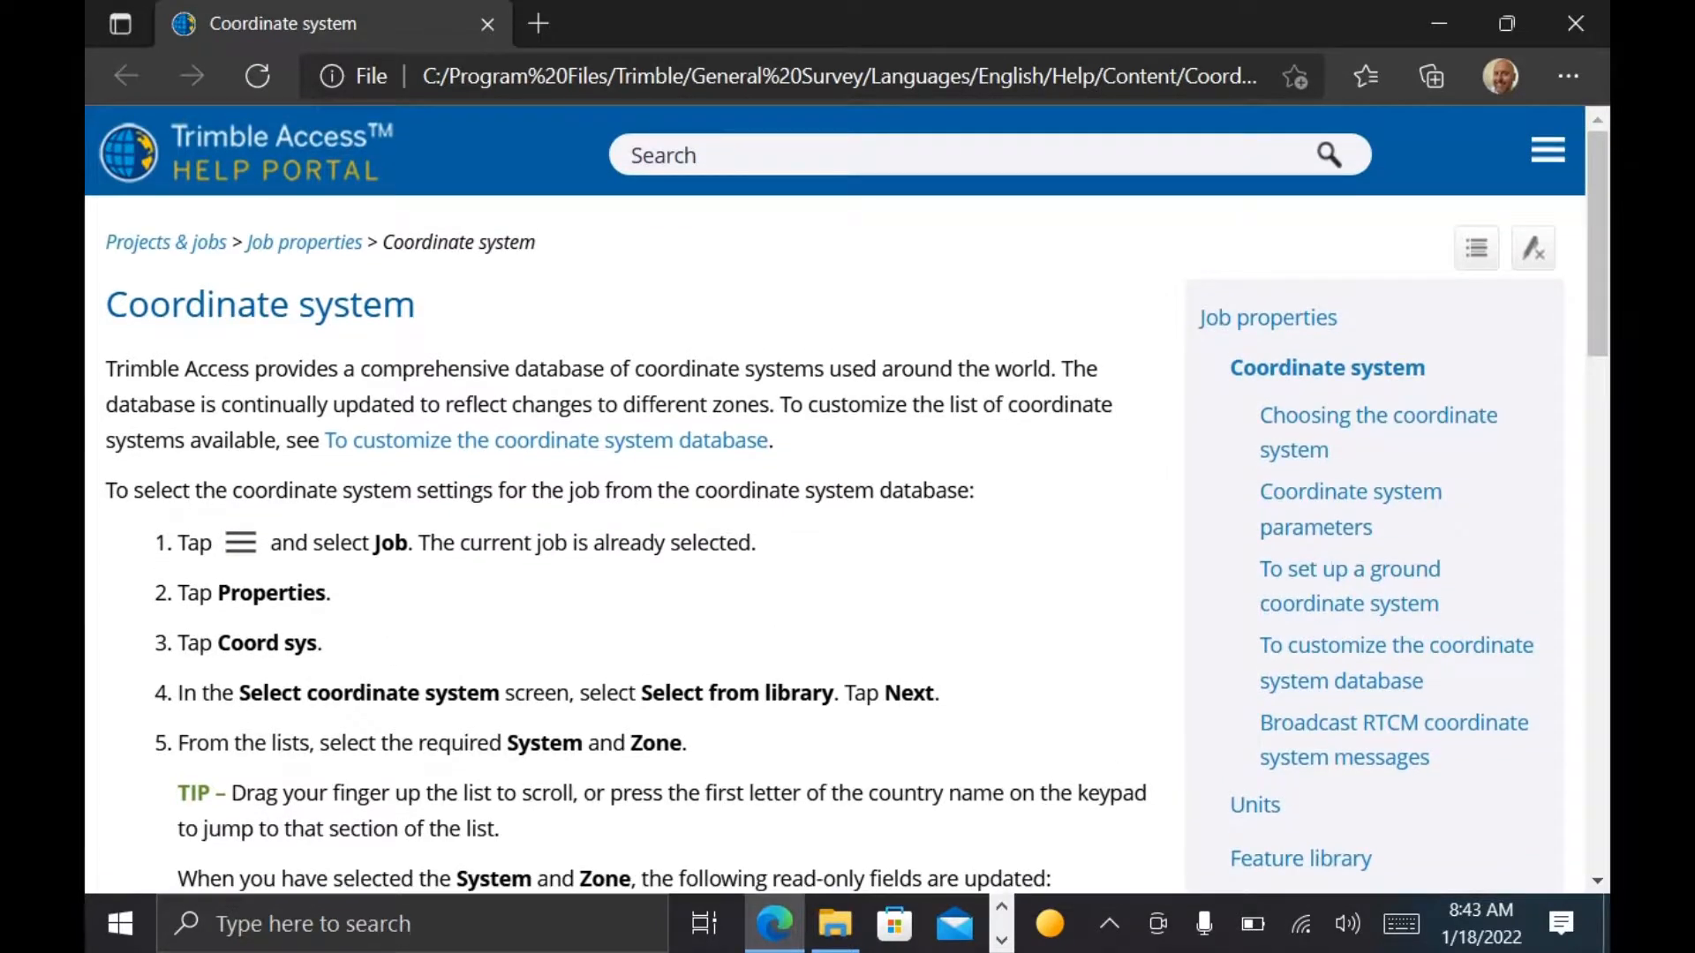
# Step: Search the Trimble Access Help Portal for "PROJECT HEIGHT"
pyautogui.click(708, 159)
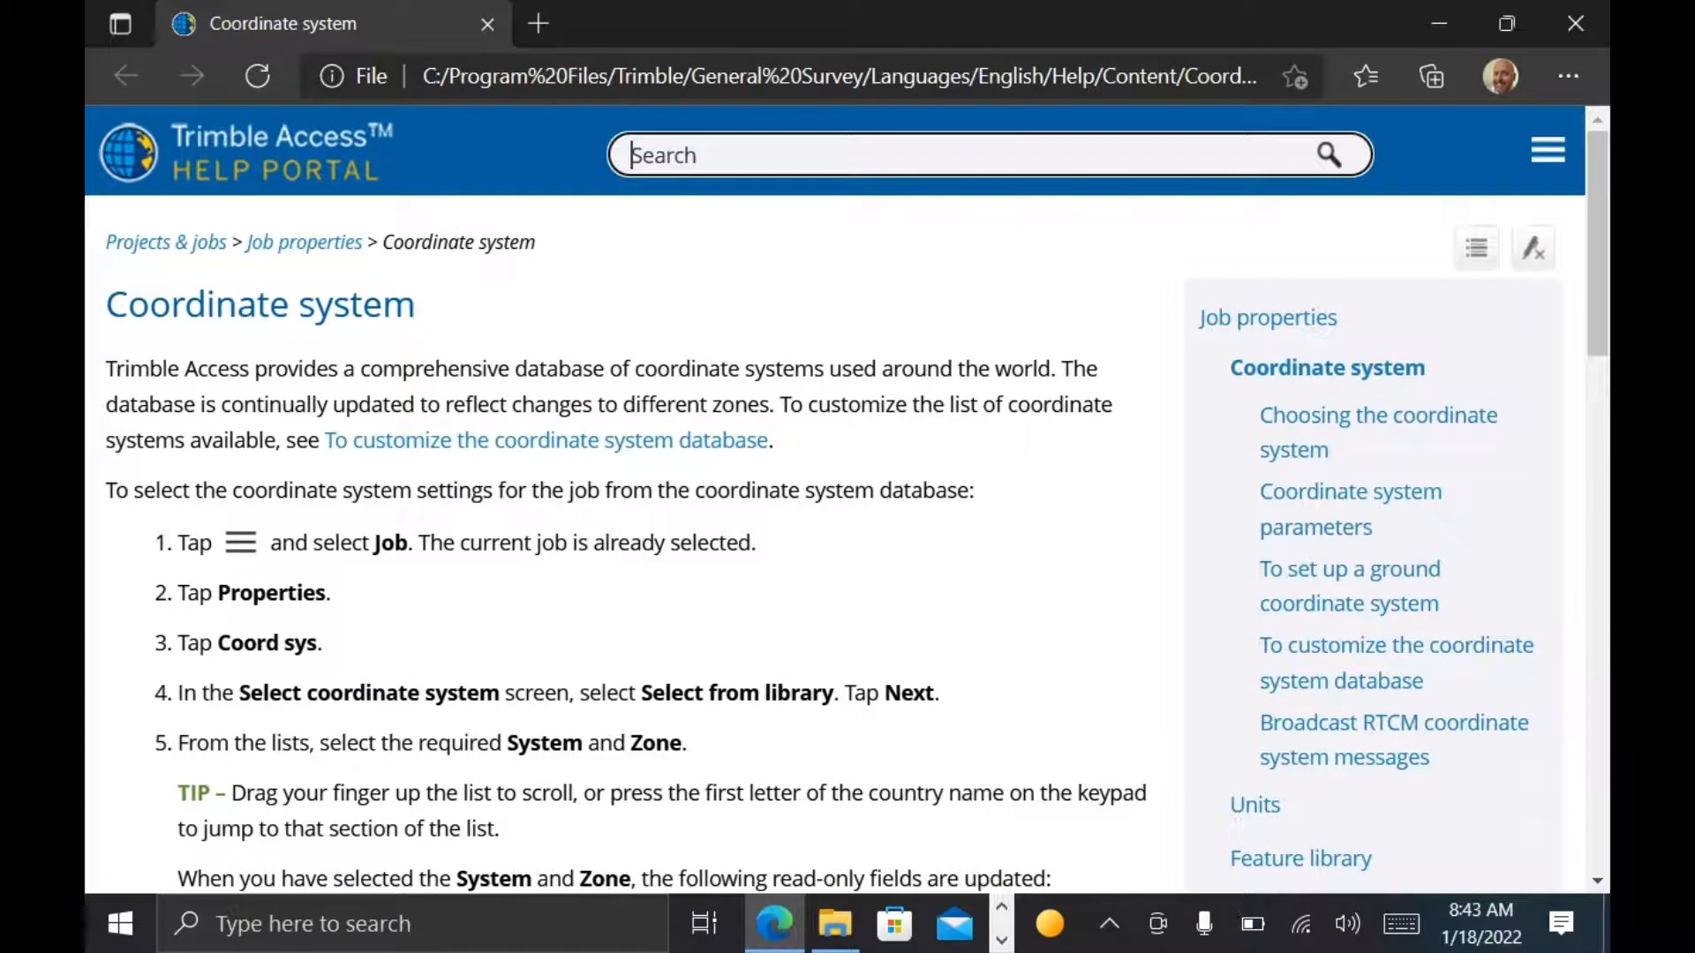
pyautogui.write('PROJECT HIE')
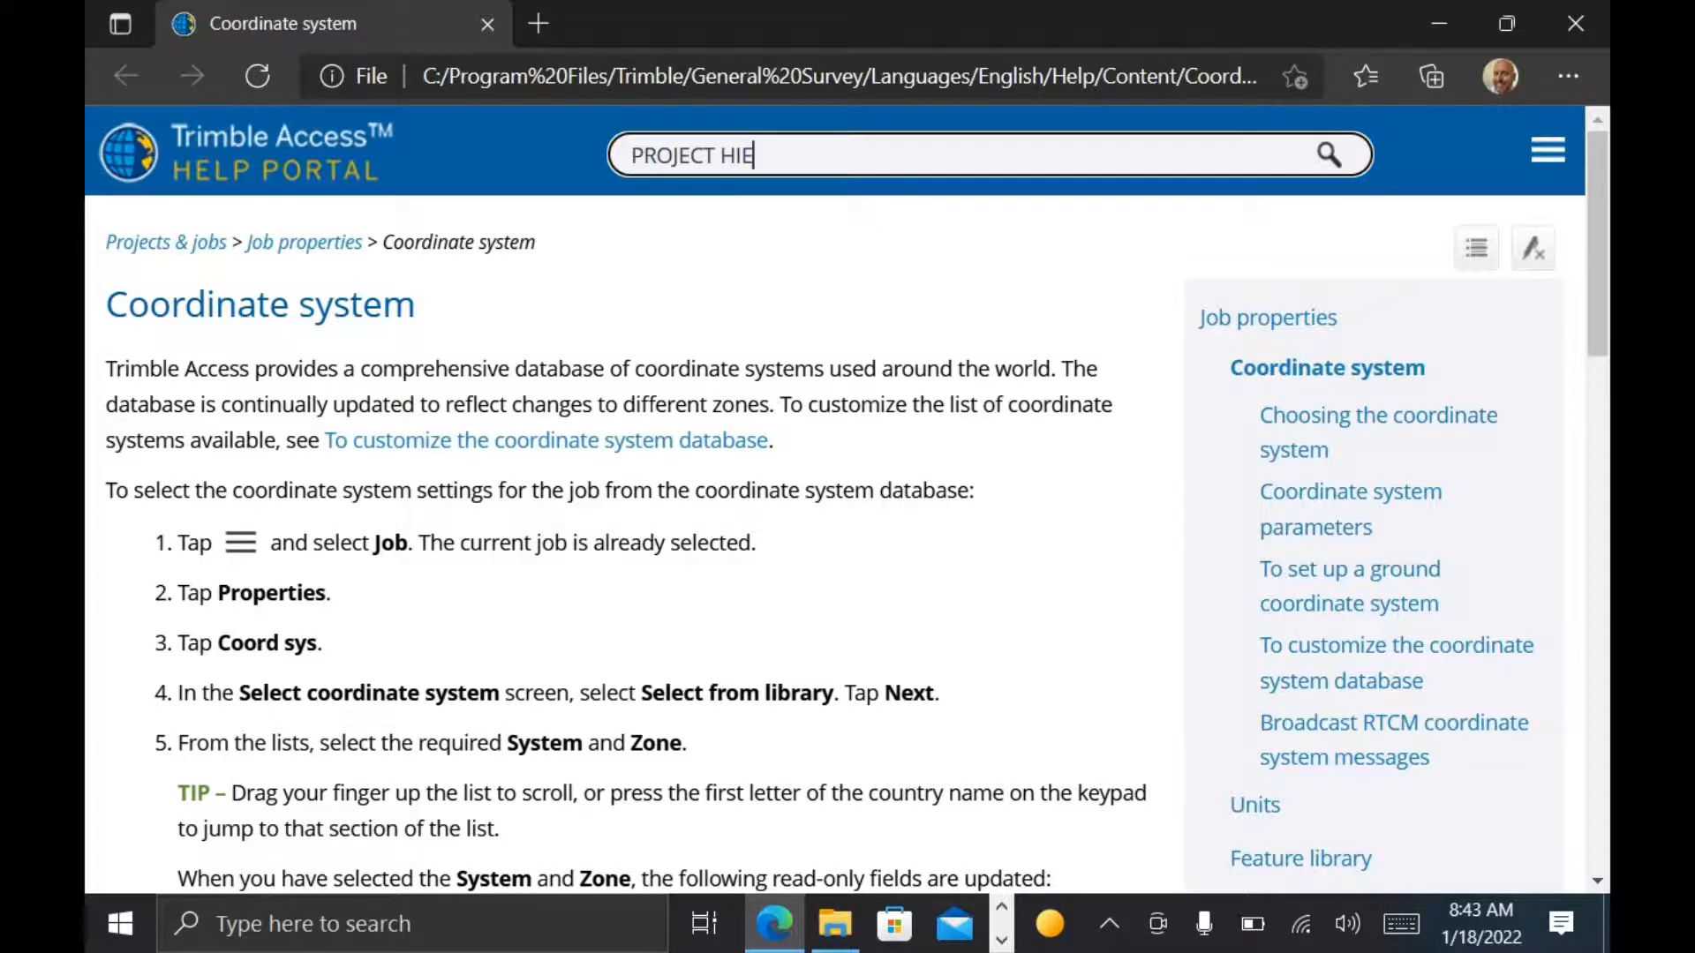
pyautogui.press('BackSpace')
pyautogui.press('BackSpace')
pyautogui.write('EIGHT')
pyautogui.press('Return')
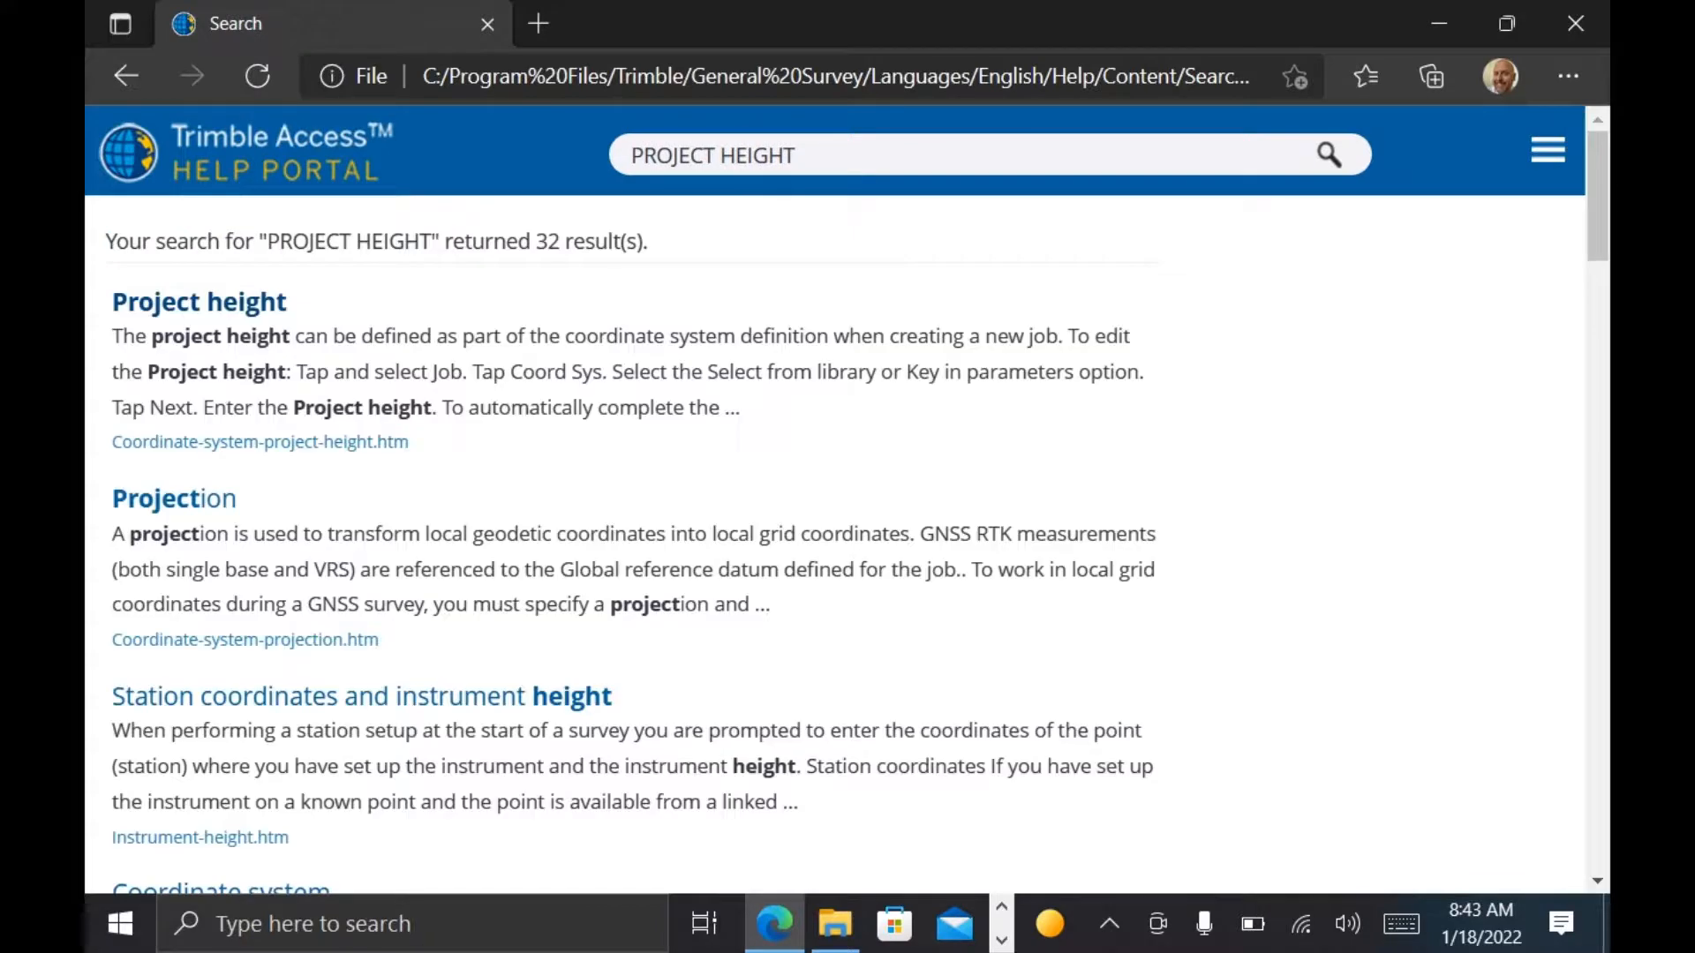
# Step: Open the Project height topic from the help search results and read through its guidance on defining the value
pyautogui.click(199, 302)
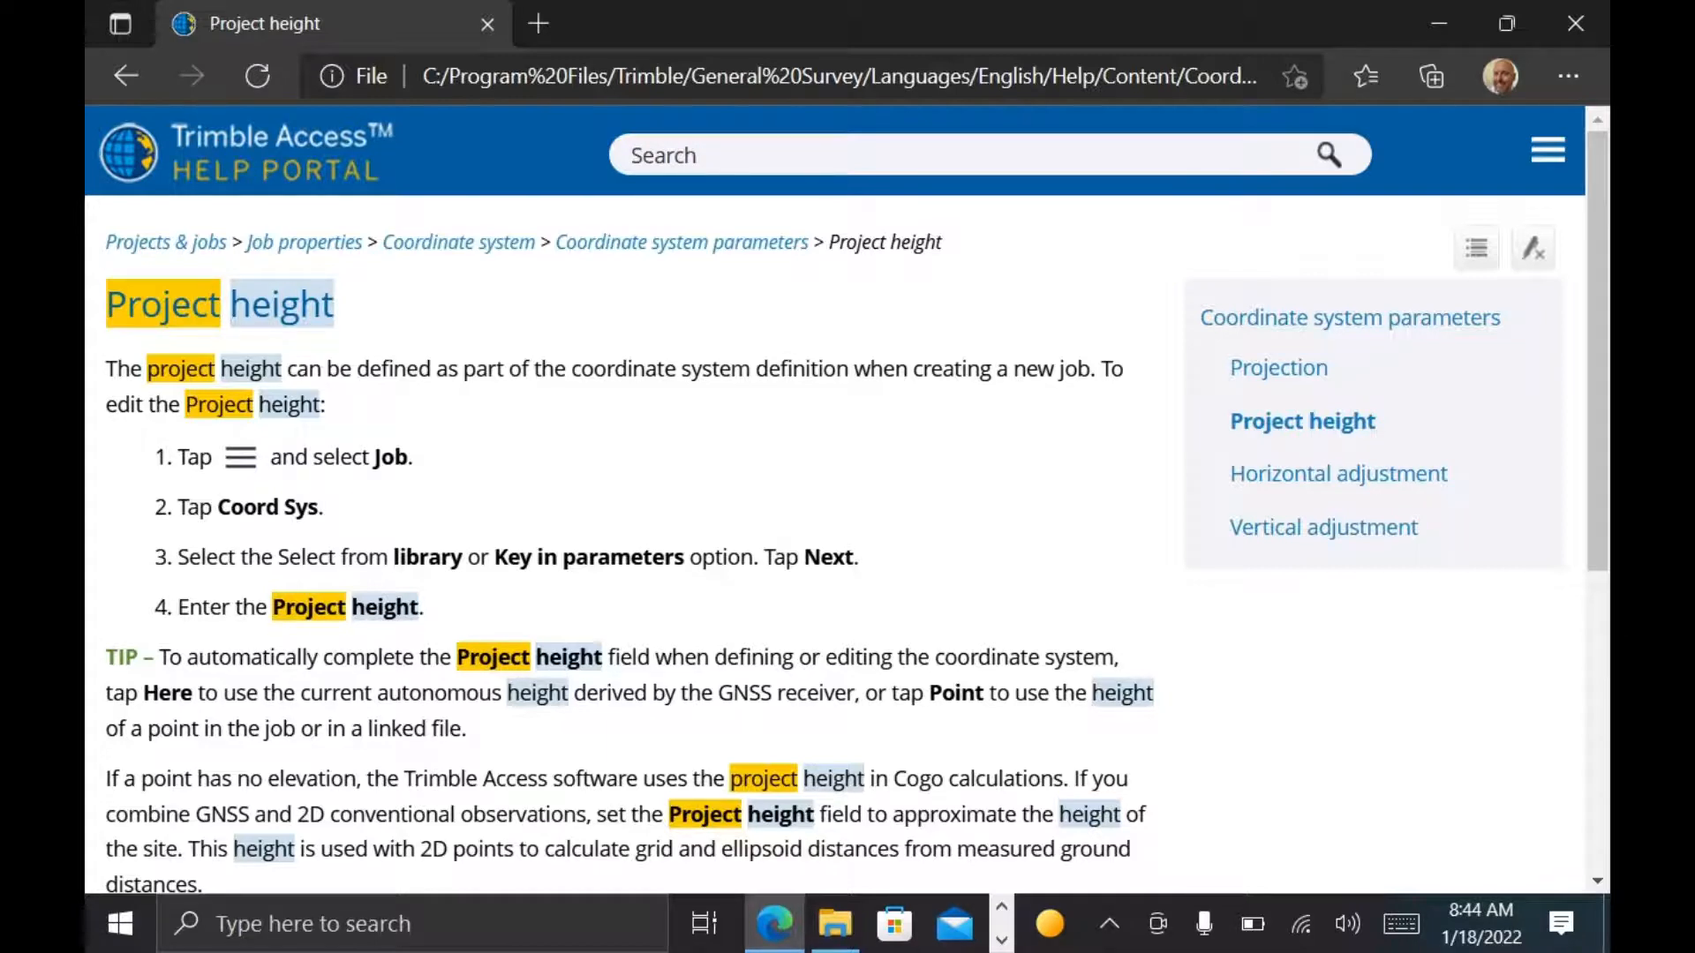
pyautogui.scroll(-2, 1302, 530)
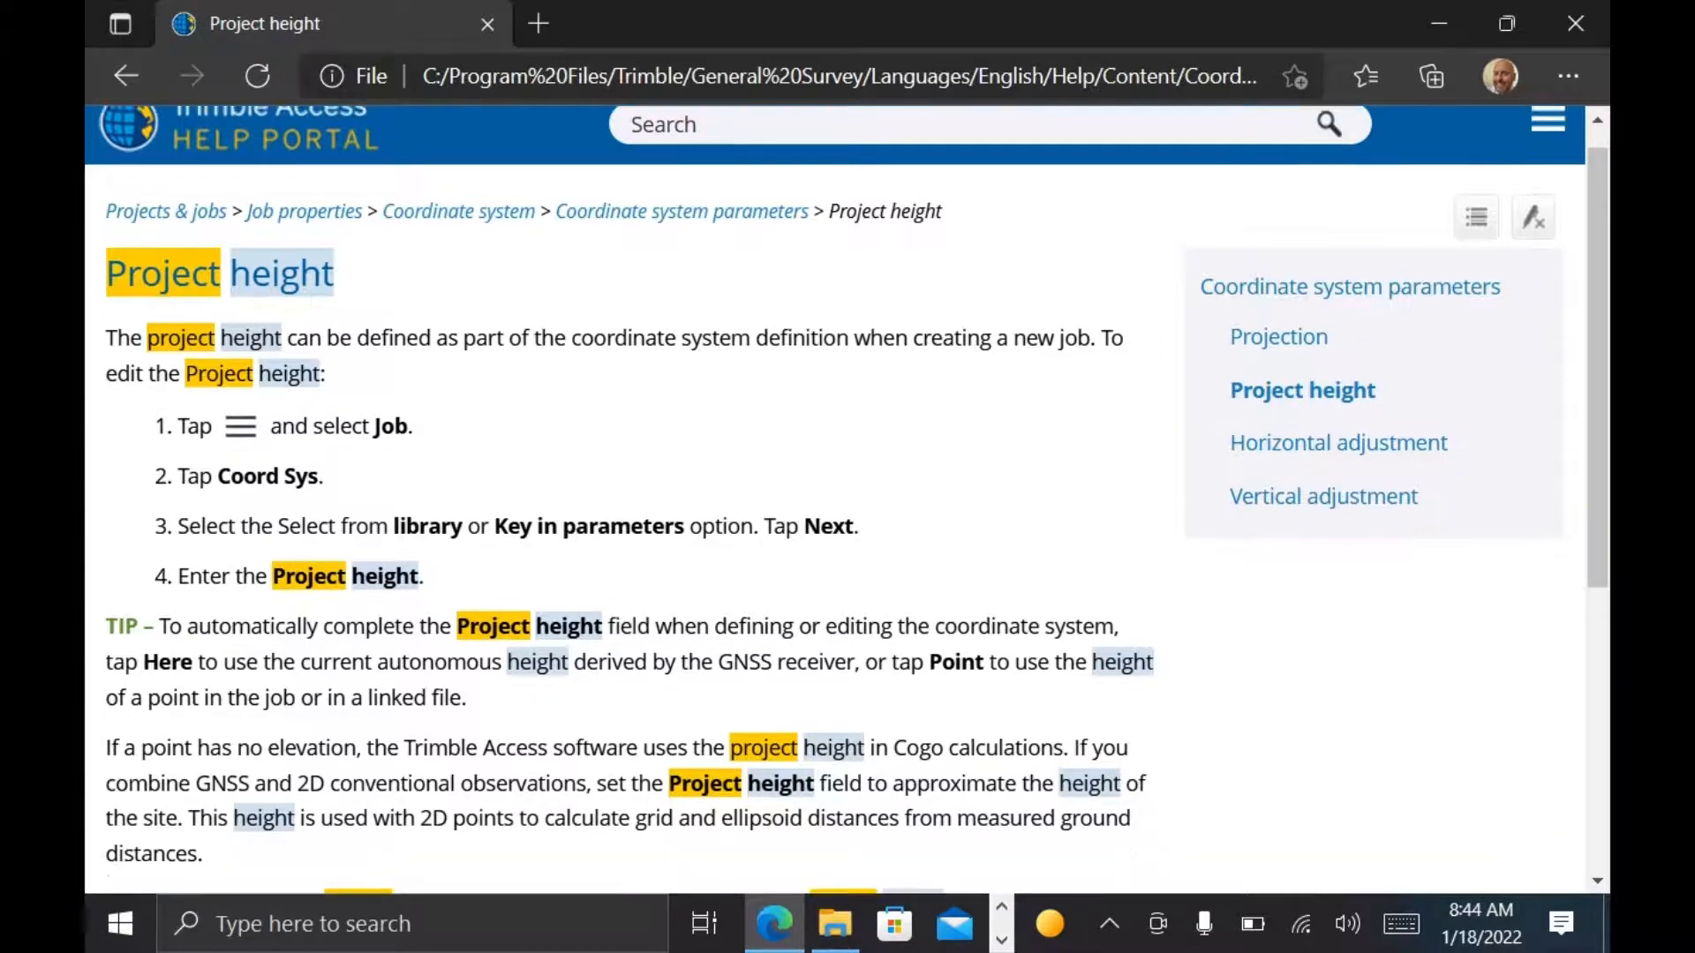
pyautogui.scroll(-1, 1305, 528)
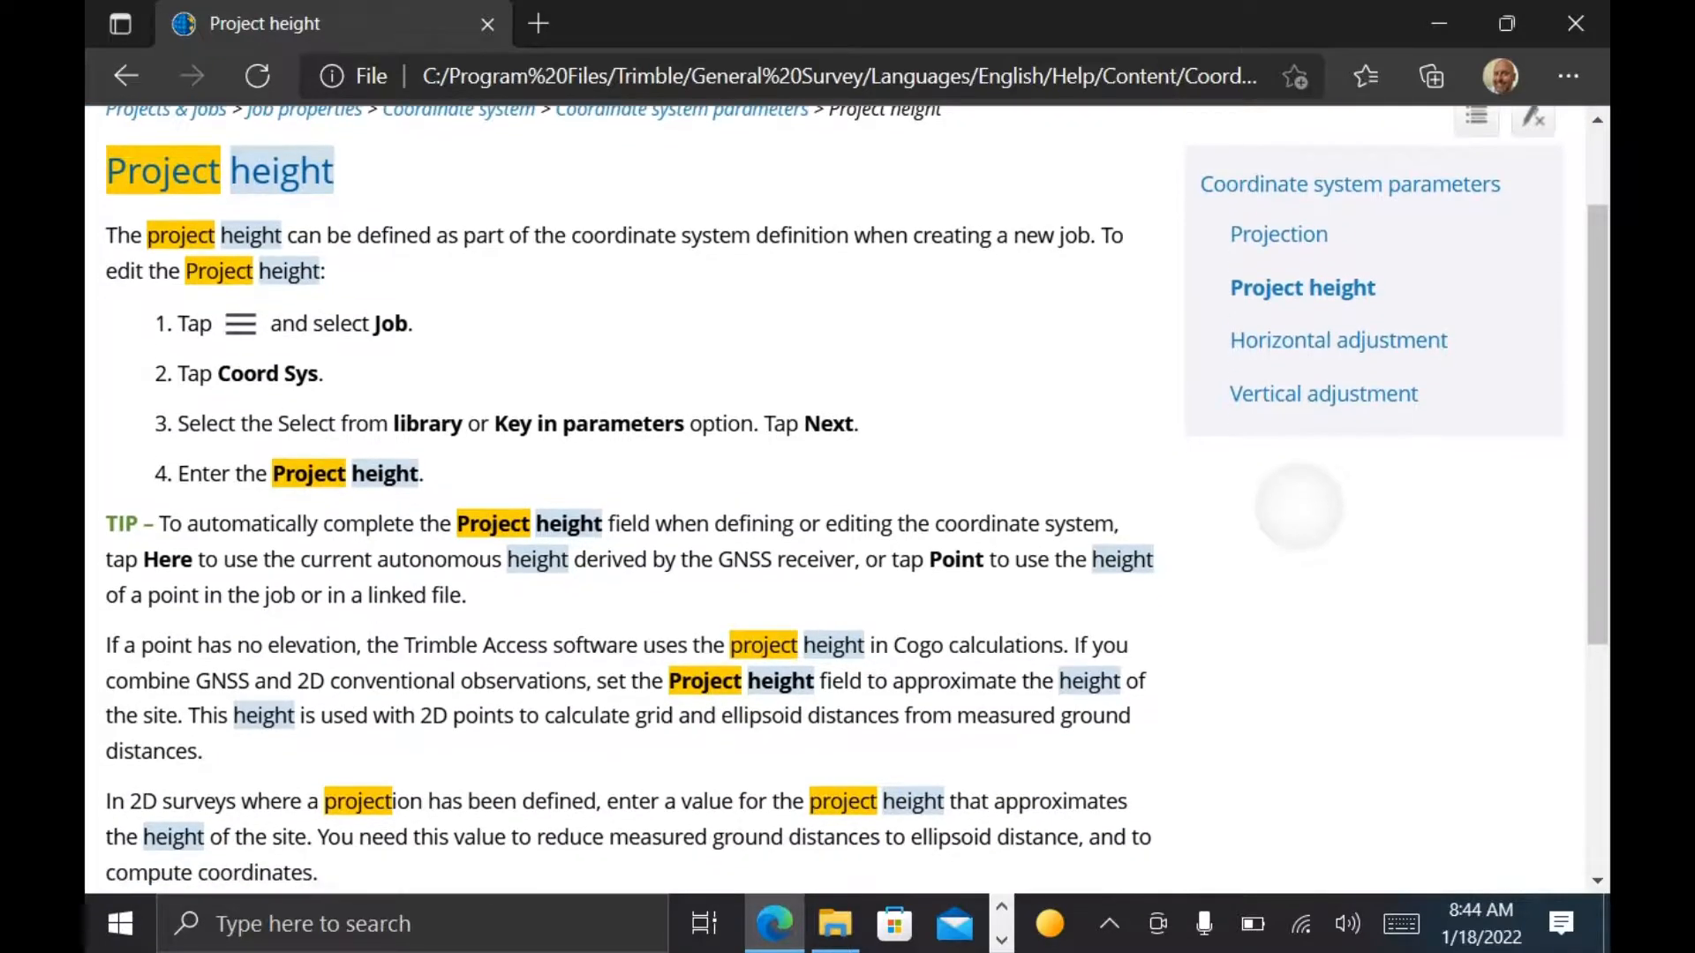
pyautogui.scroll(-1, 1298, 497)
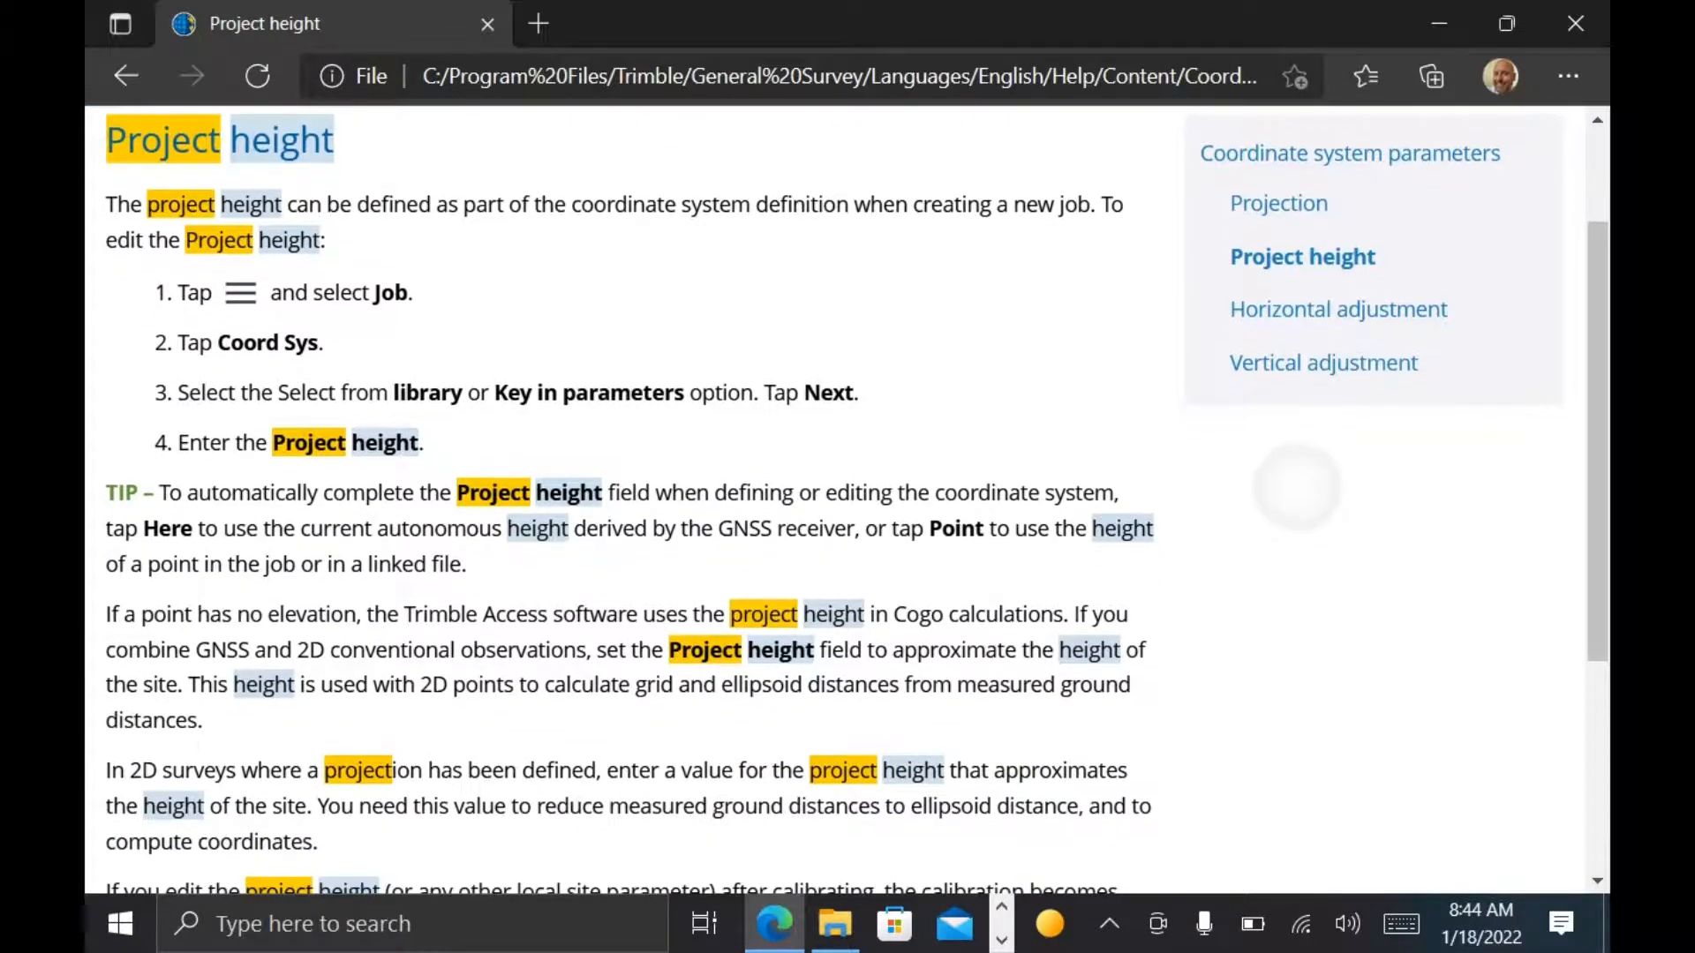
pyautogui.scroll(-1, 1300, 475)
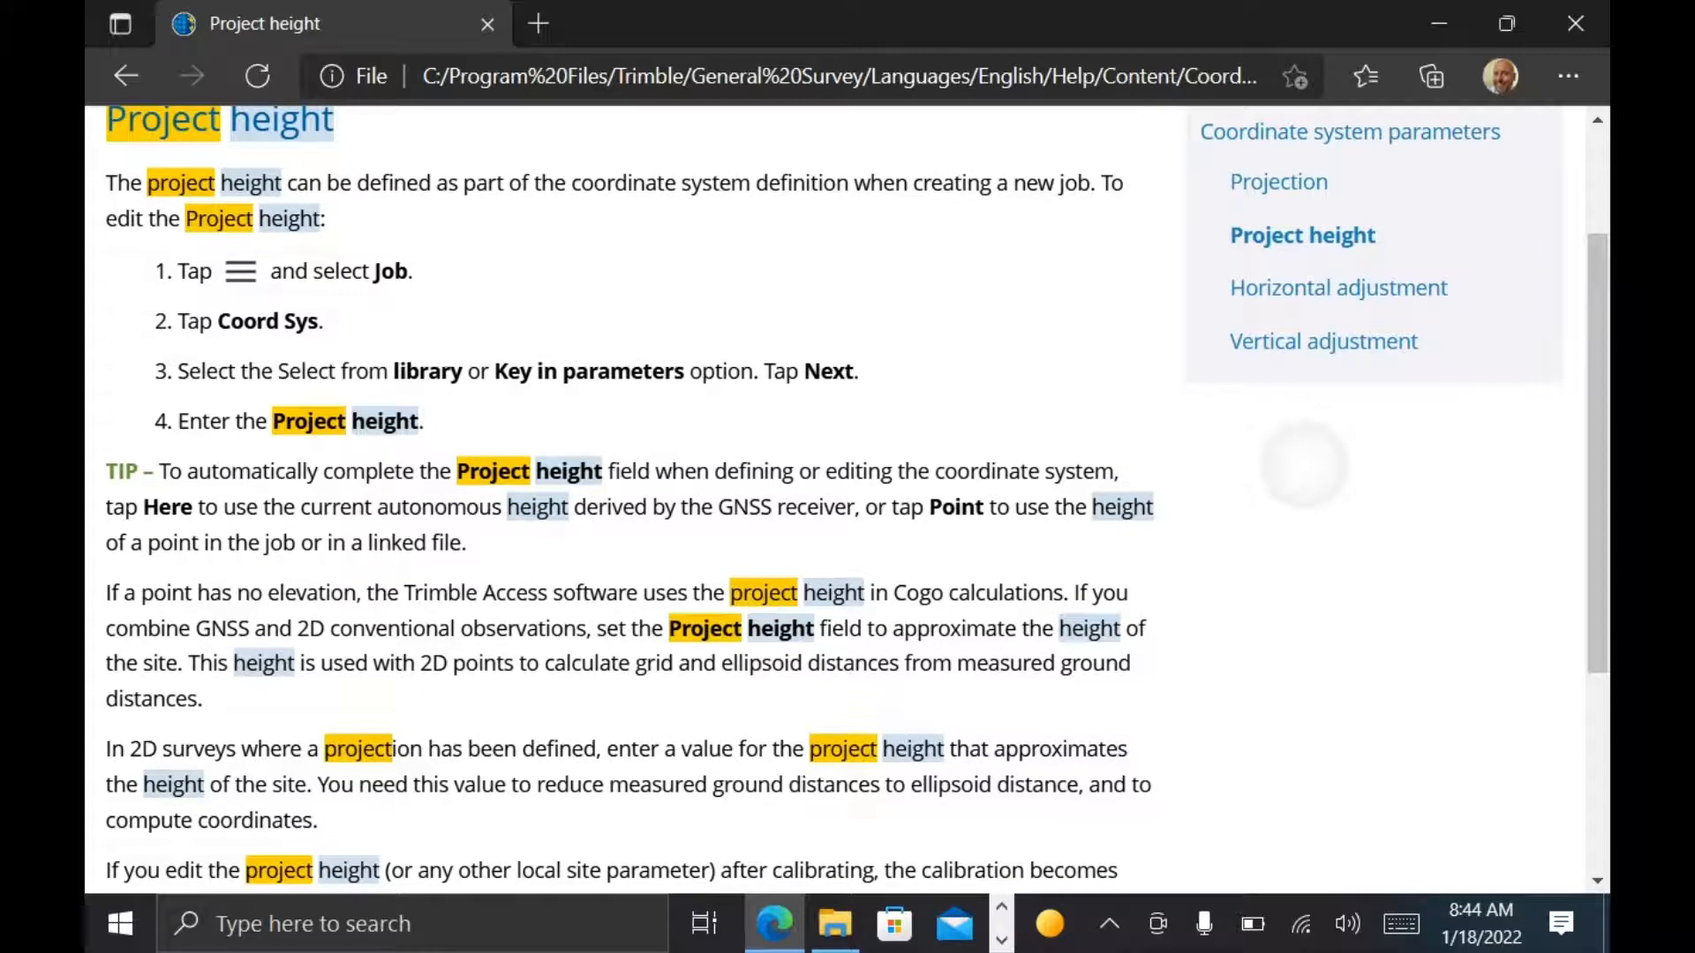
pyautogui.scroll(-1, 1313, 428)
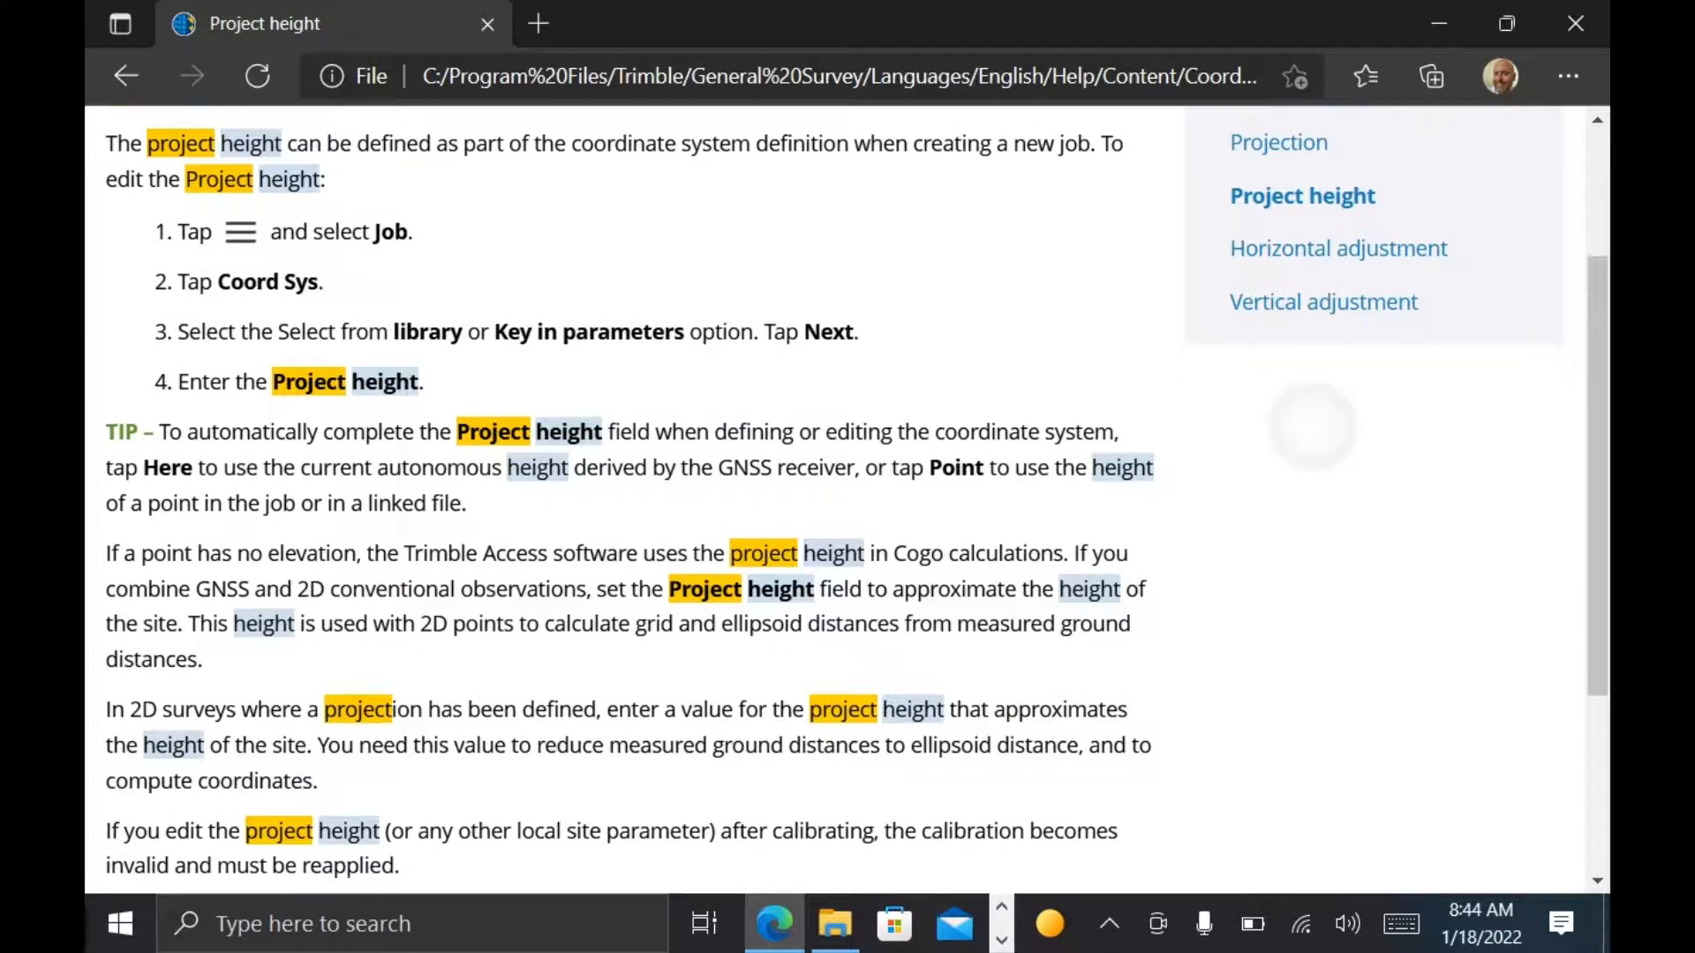
pyautogui.scroll(-1, 1313, 428)
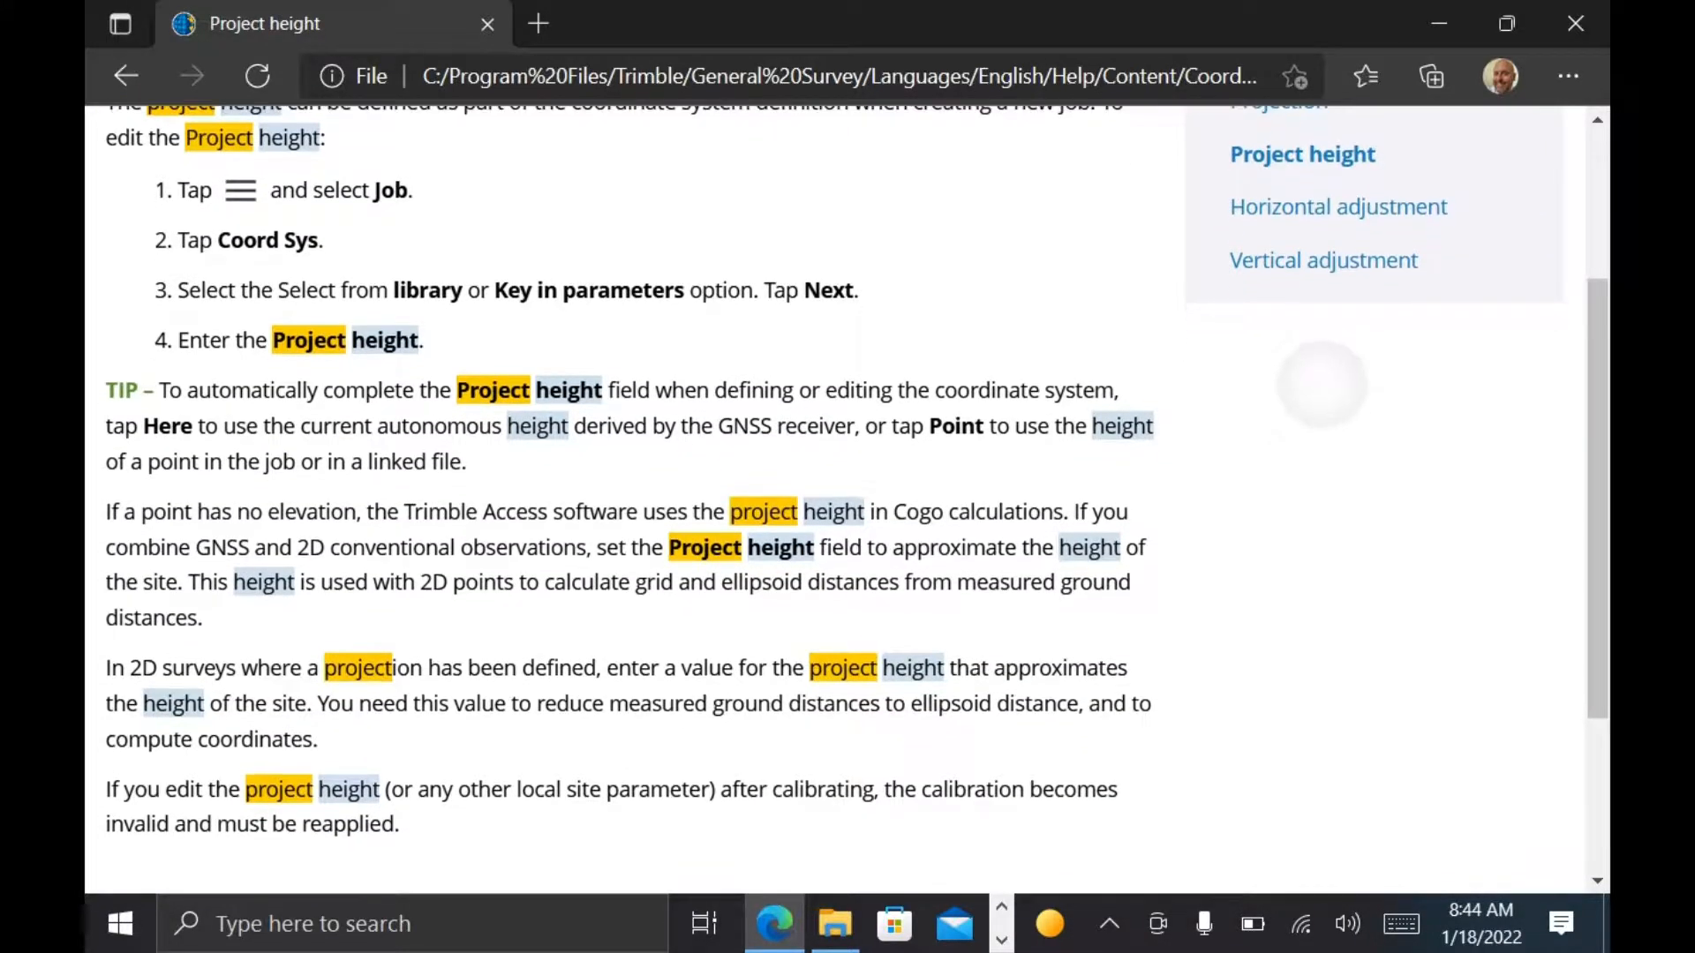
pyautogui.scroll(-1, 1321, 385)
pyautogui.scroll(-1, 1329, 375)
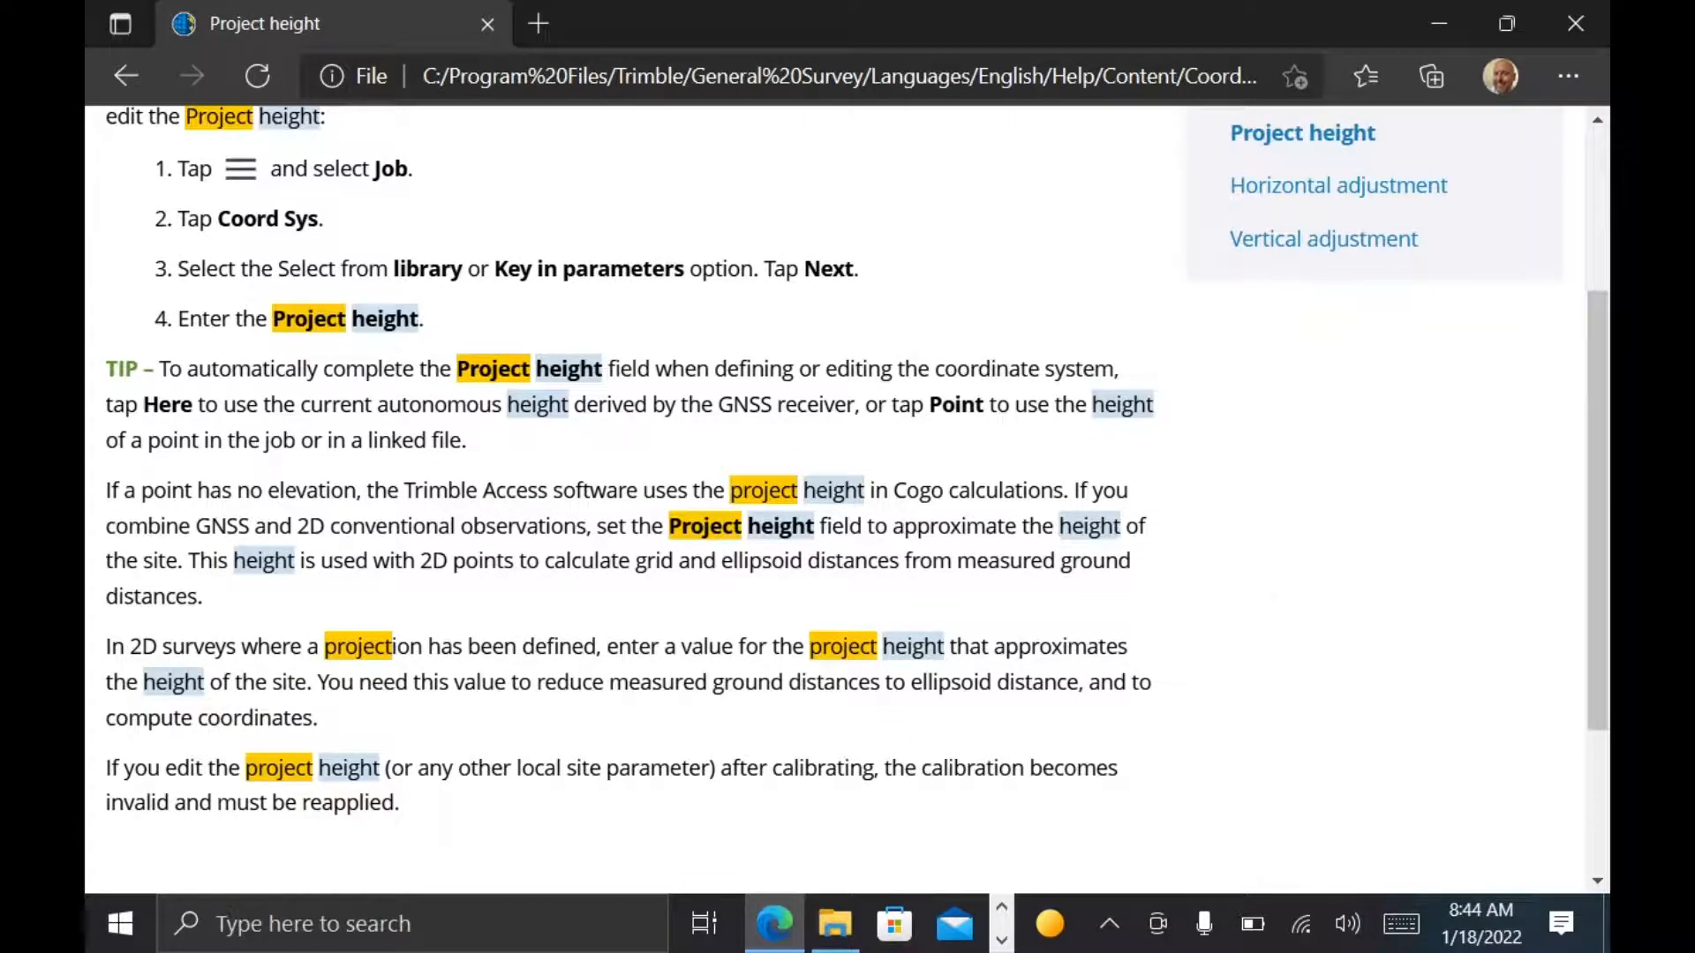
pyautogui.scroll(-3, 1311, 468)
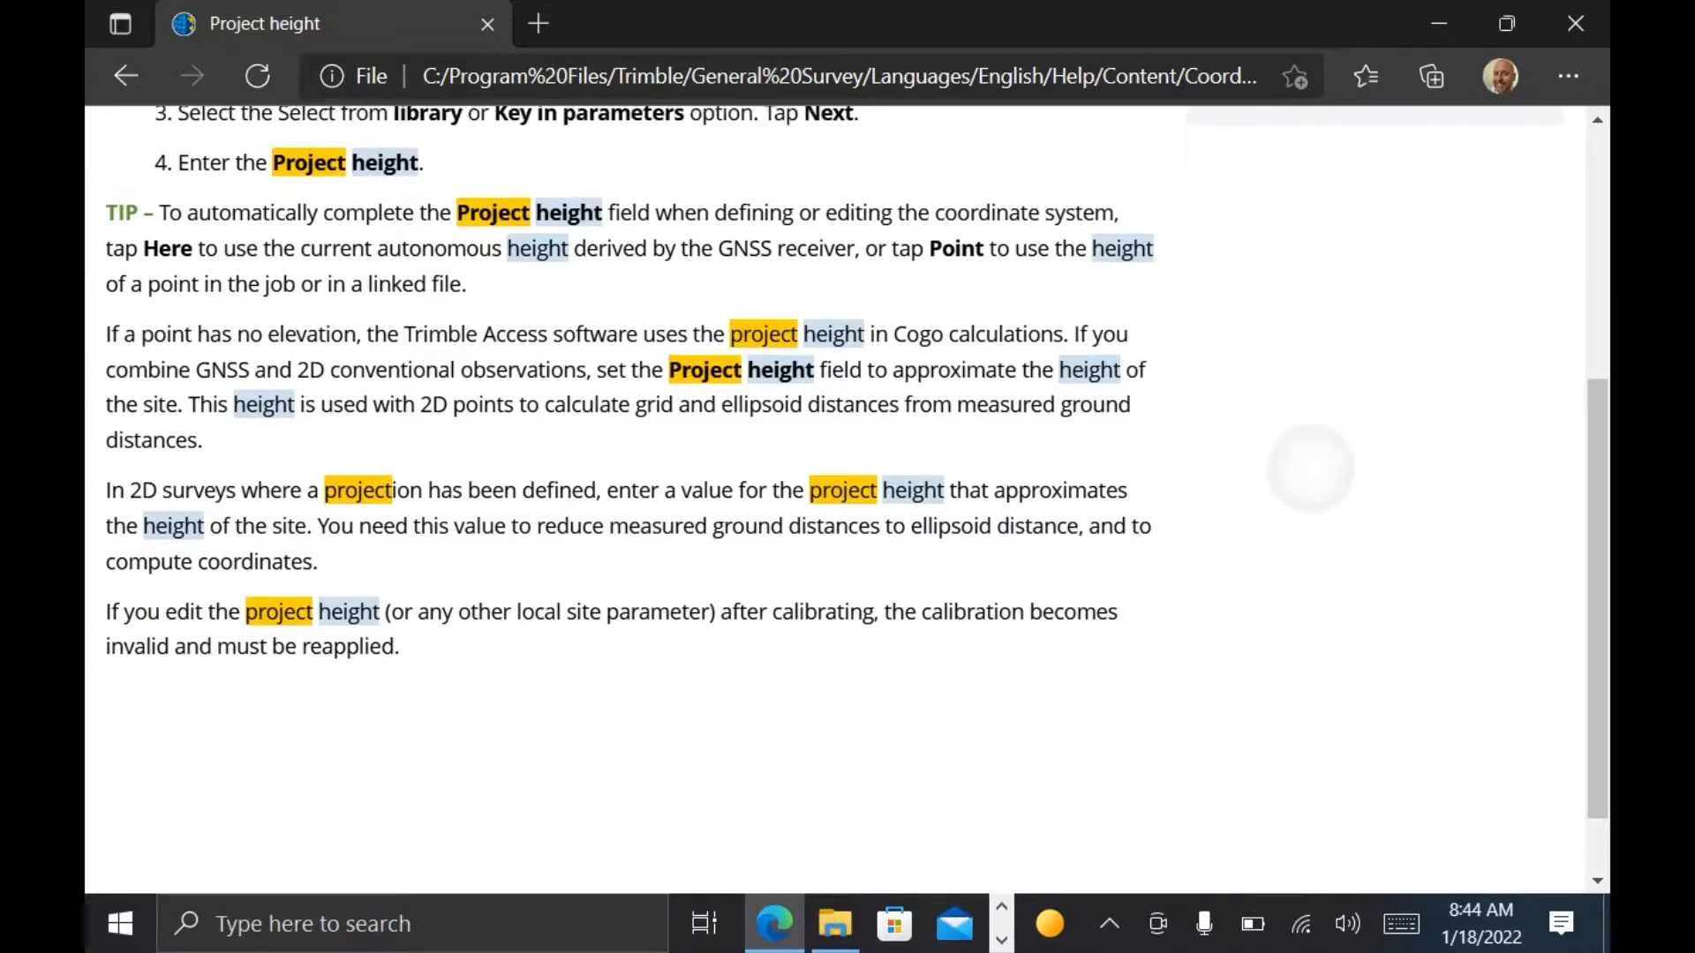
pyautogui.scroll(5, 1311, 468)
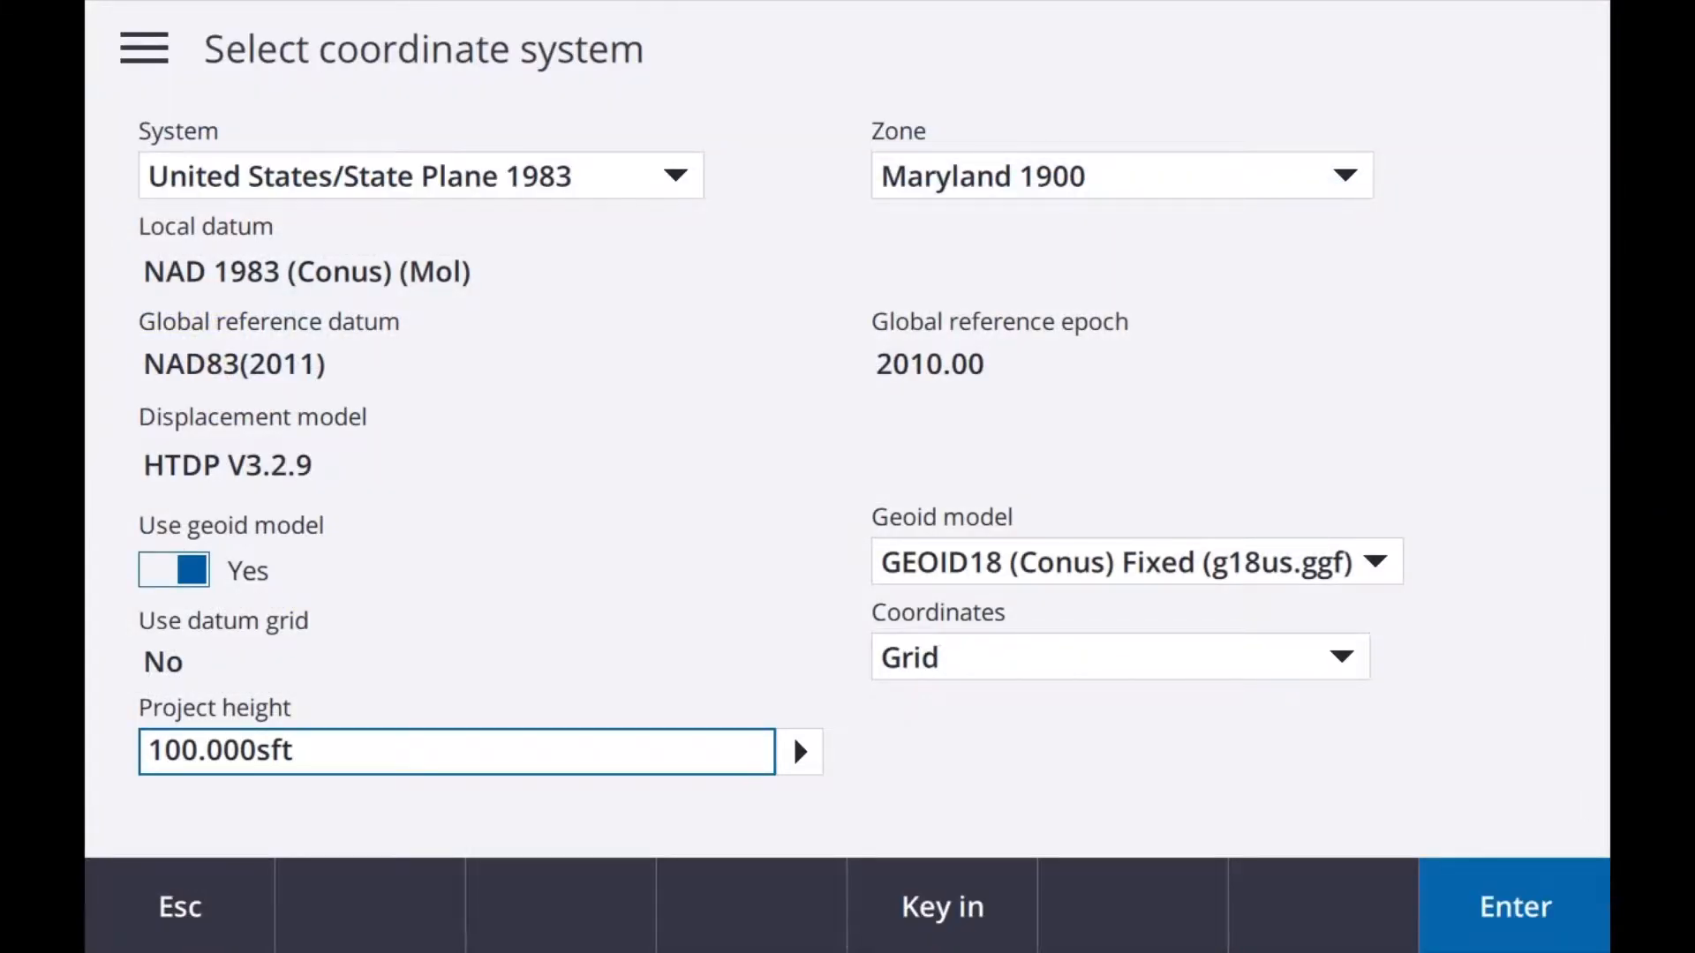
# Step: Switch back to Trimble Access and leave the coordinate system settings, returning to the new job's properties
pyautogui.press('Tab')
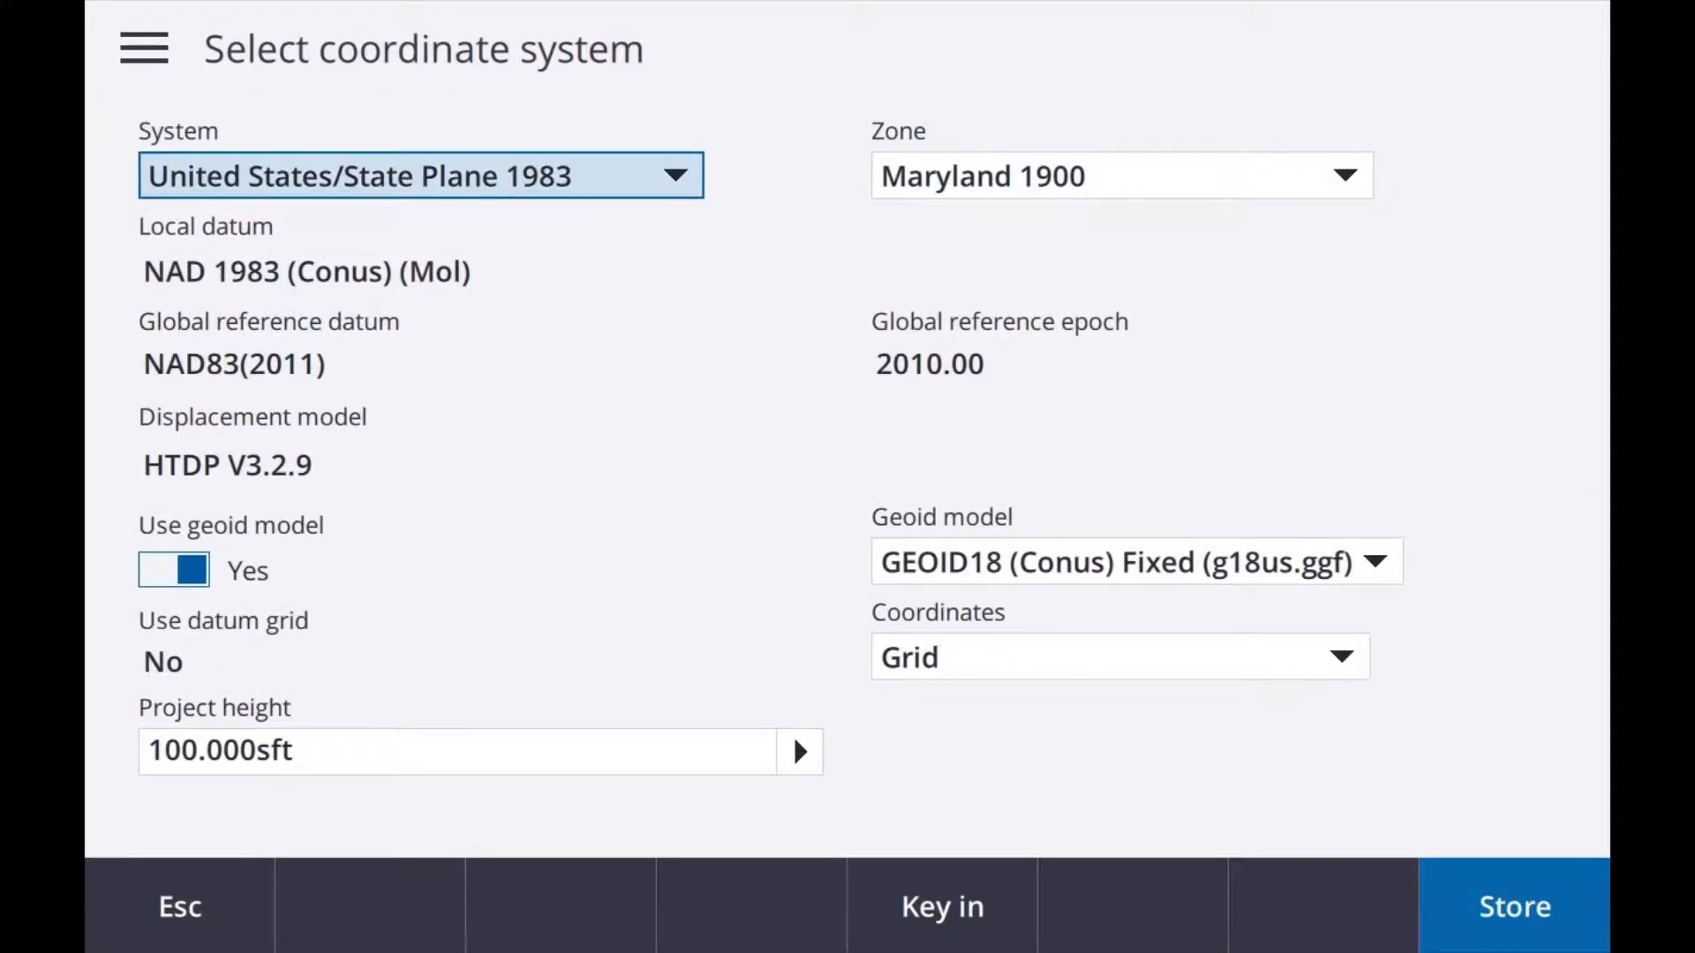
pyautogui.press('Escape')
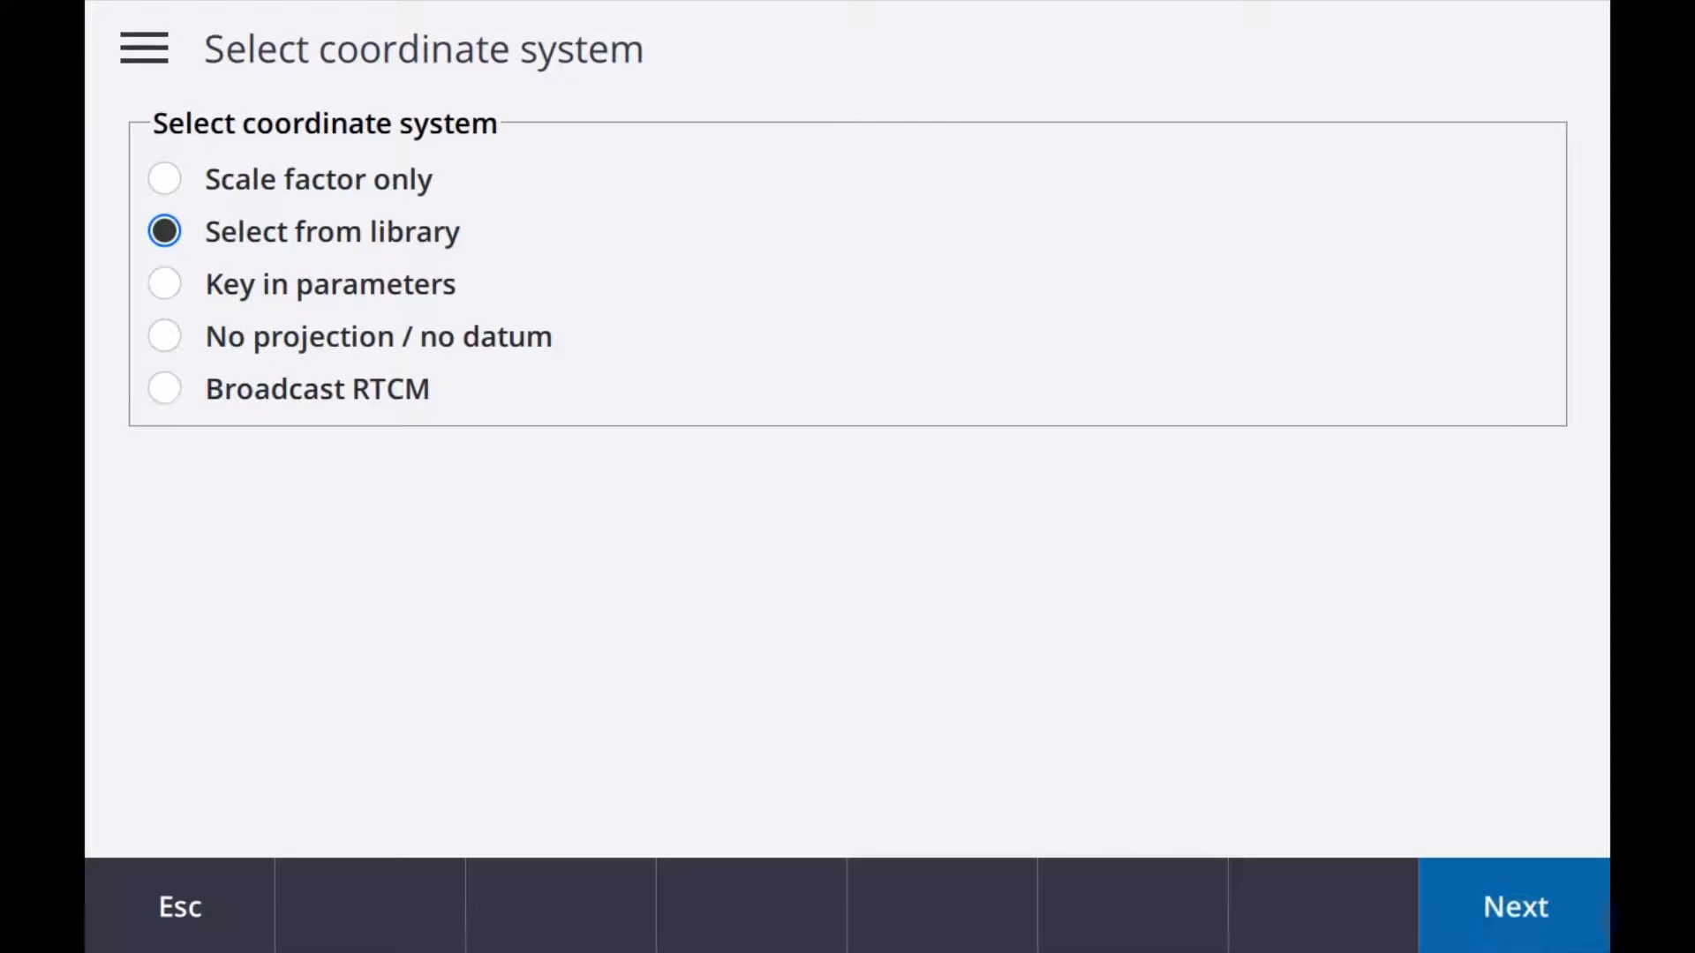
pyautogui.press('Escape')
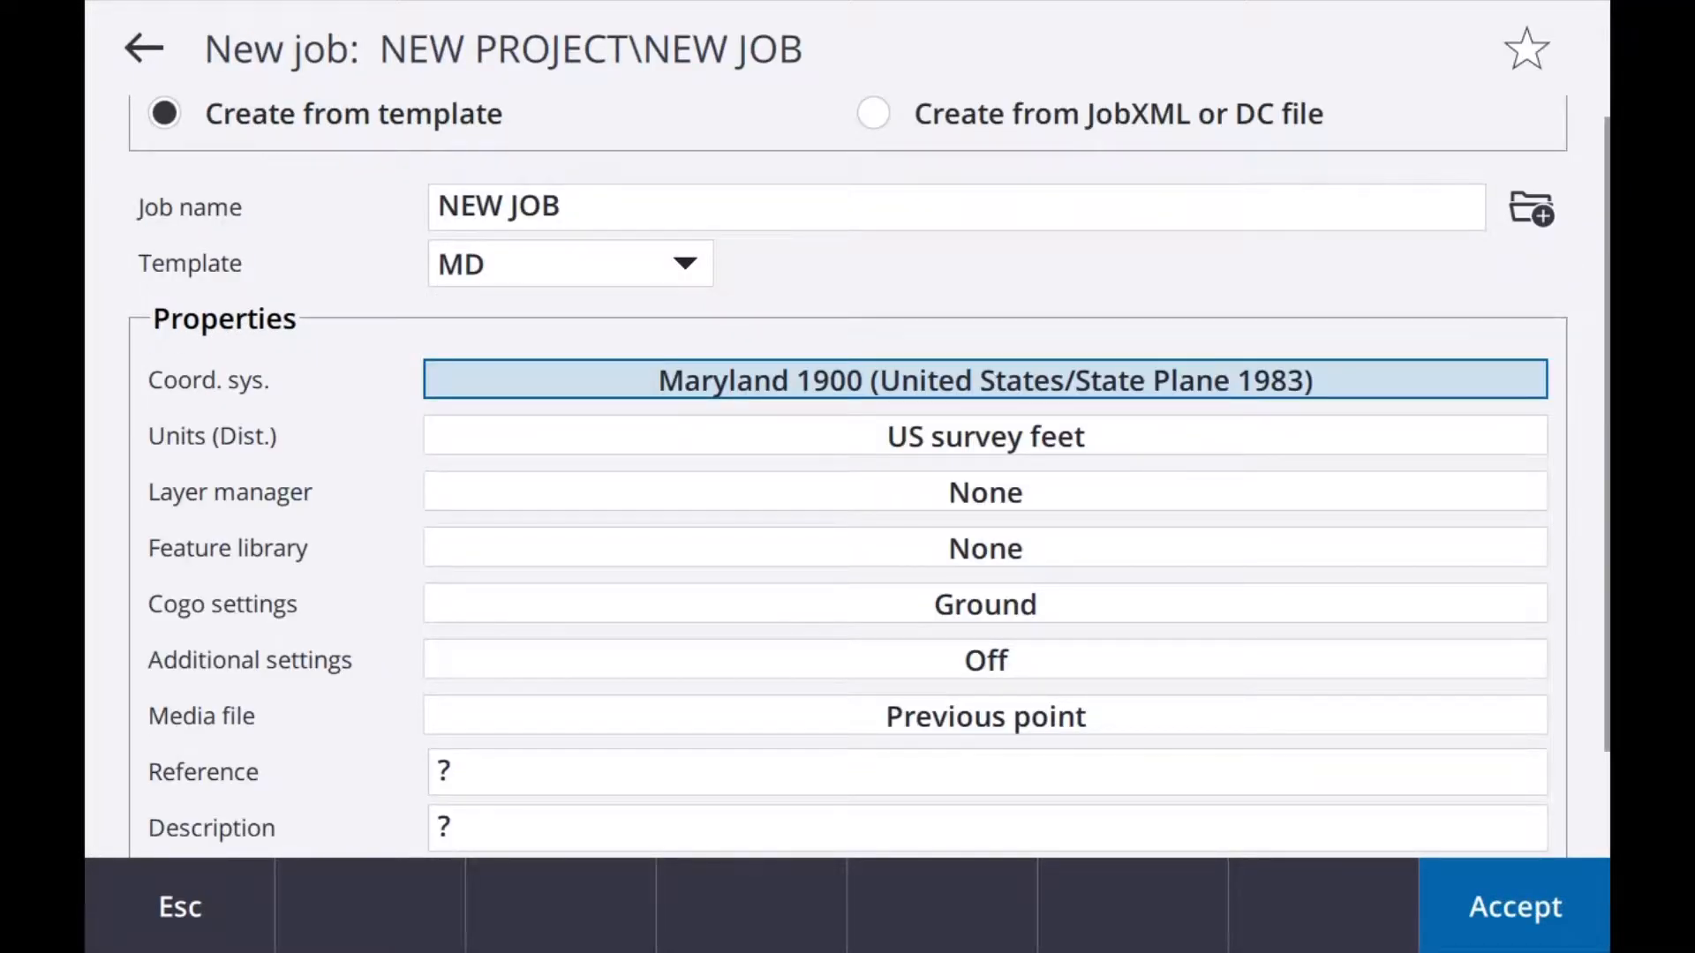
# Step: Review the new job's units and display format settings, closing them without making changes
pyautogui.click(985, 436)
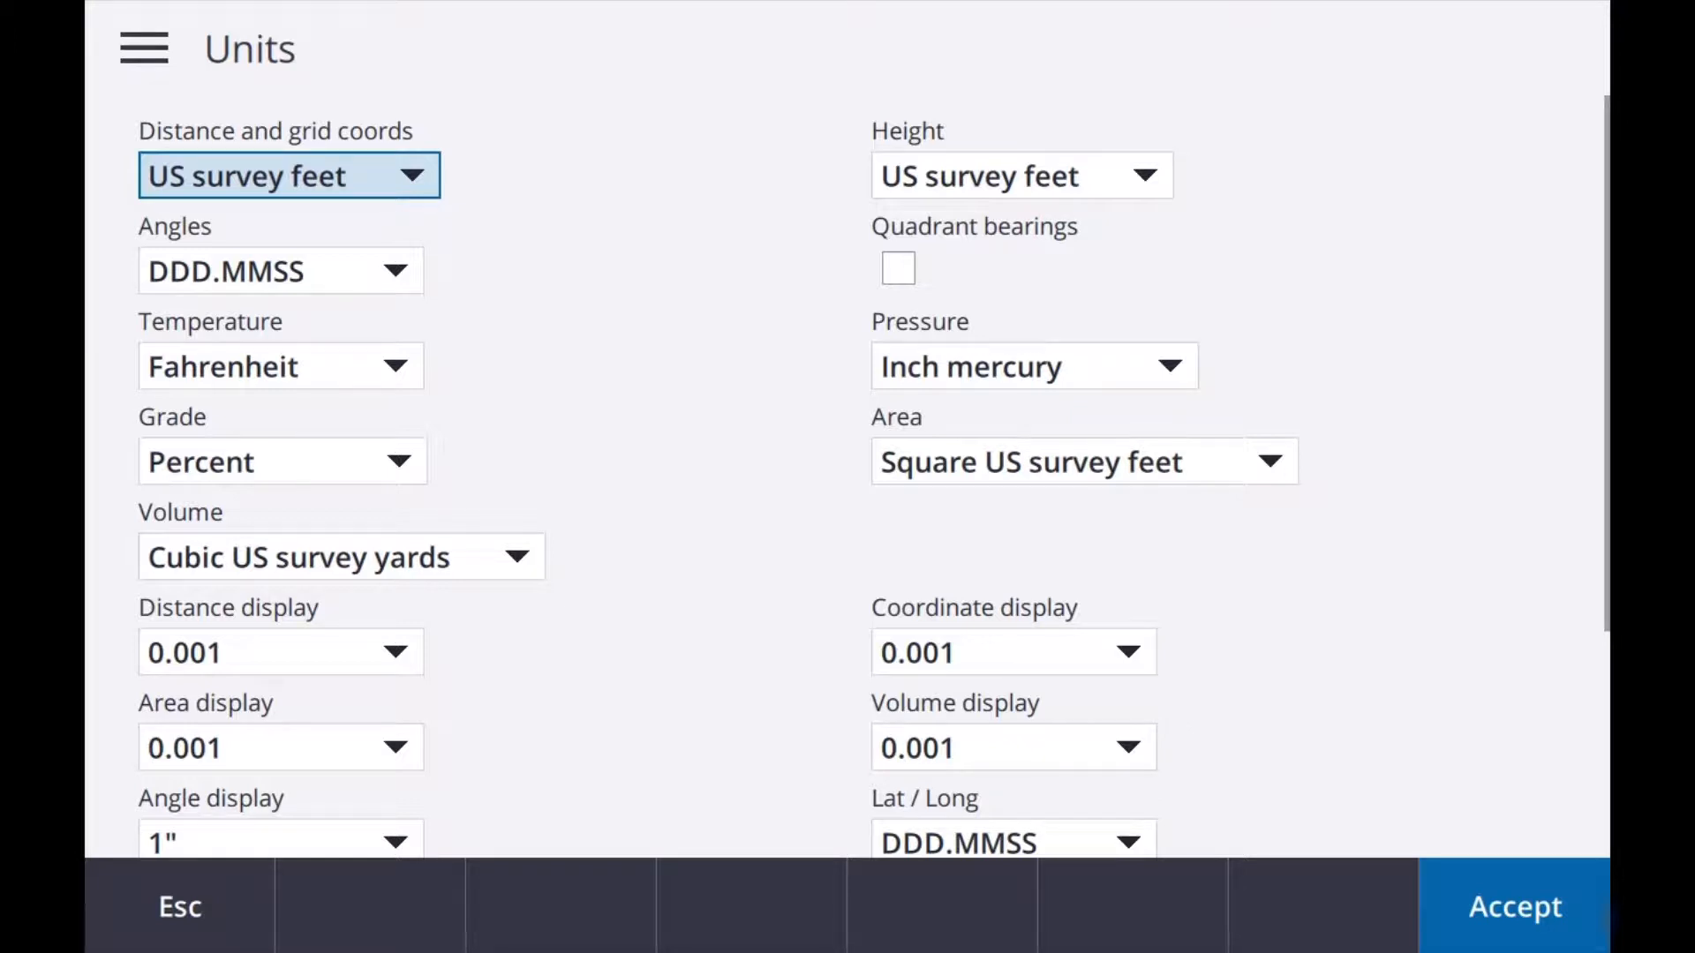
pyautogui.scroll(-5, 848, 477)
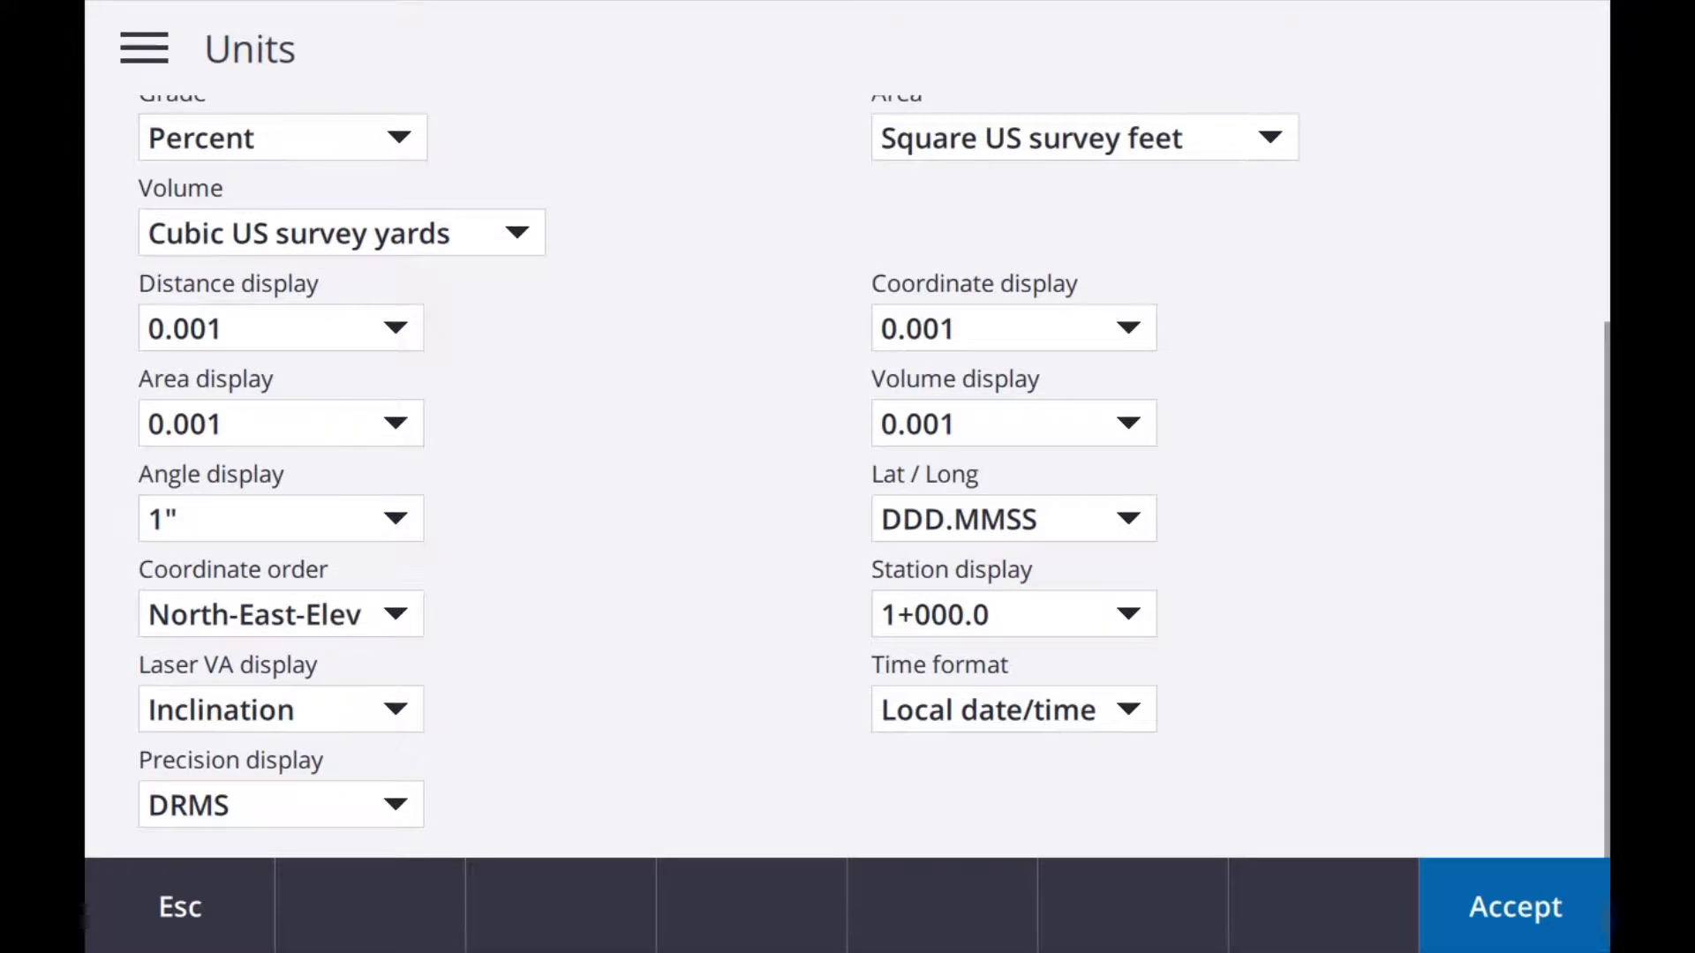
pyautogui.scroll(5, 847, 476)
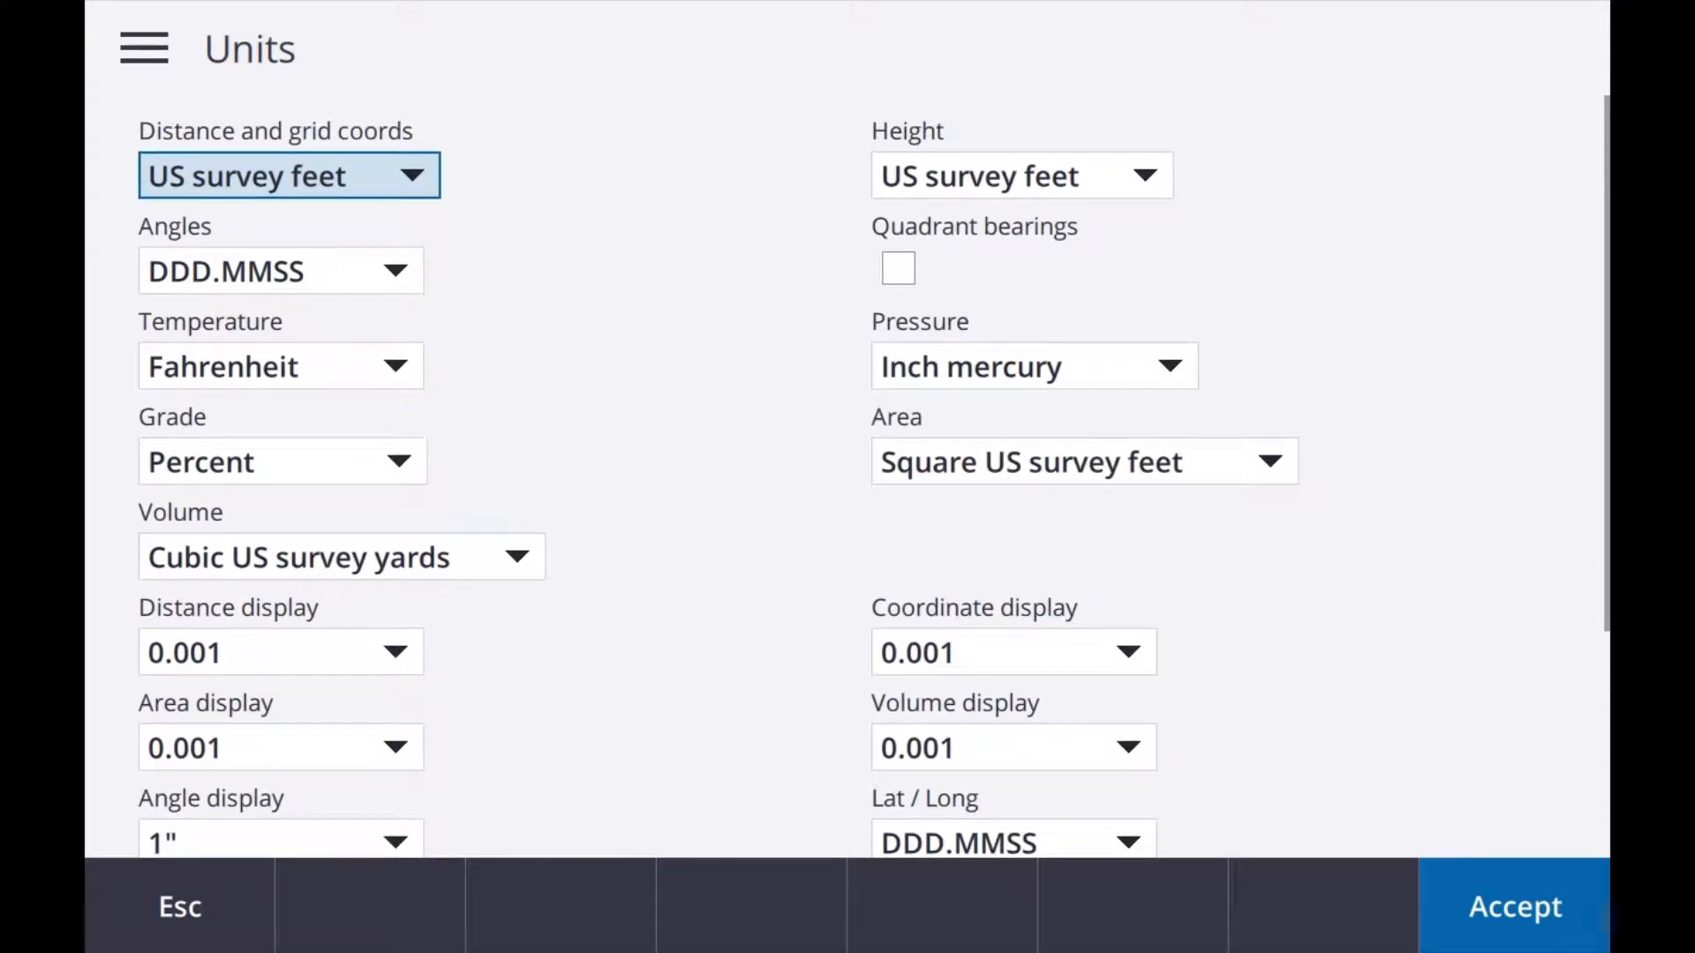
pyautogui.click(180, 907)
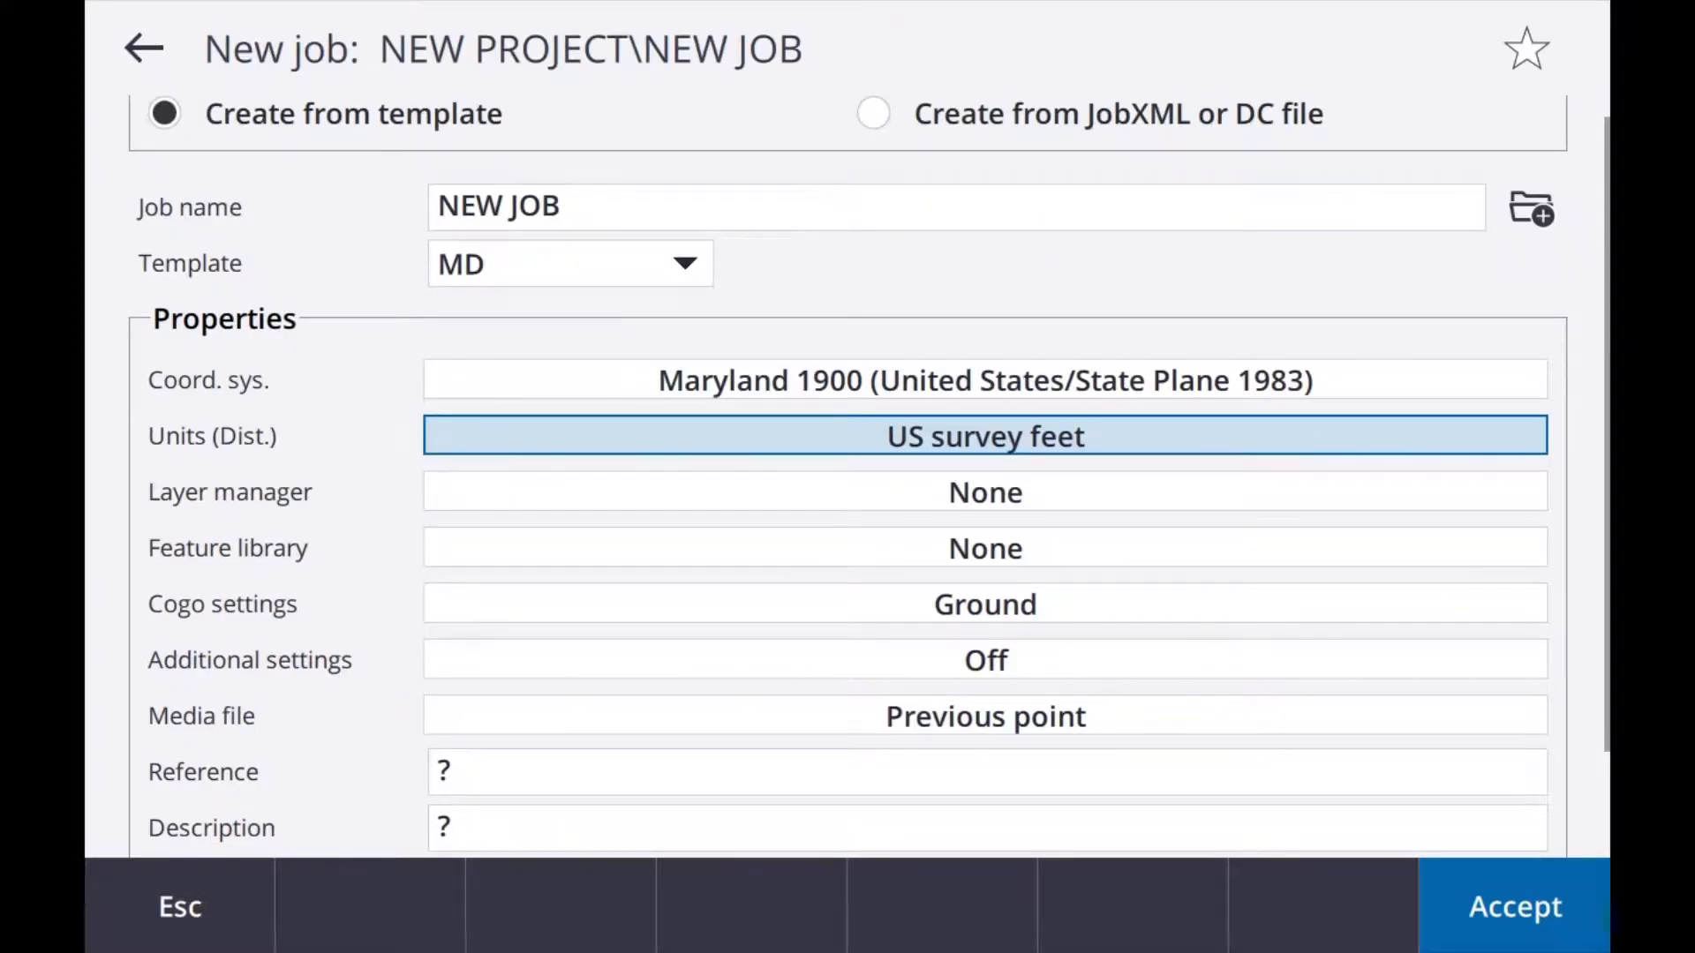
# Step: Examine the point files and map files lists in the new job's layer manager, and return to the job properties
pyautogui.click(985, 491)
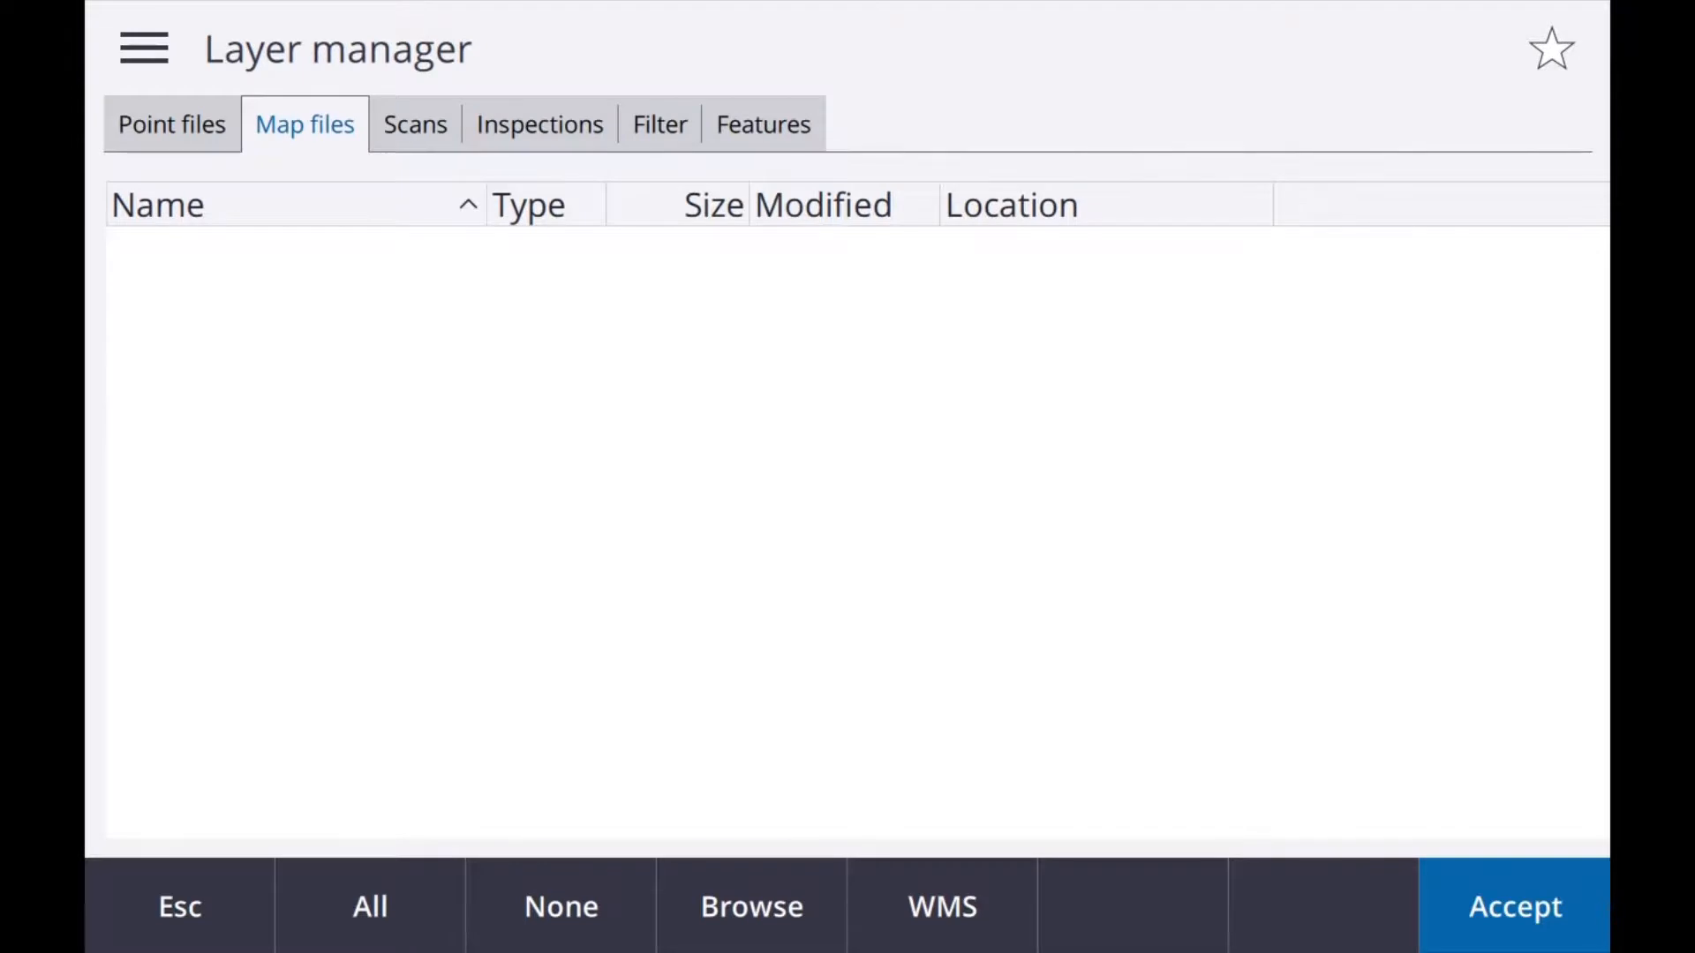
pyautogui.click(172, 124)
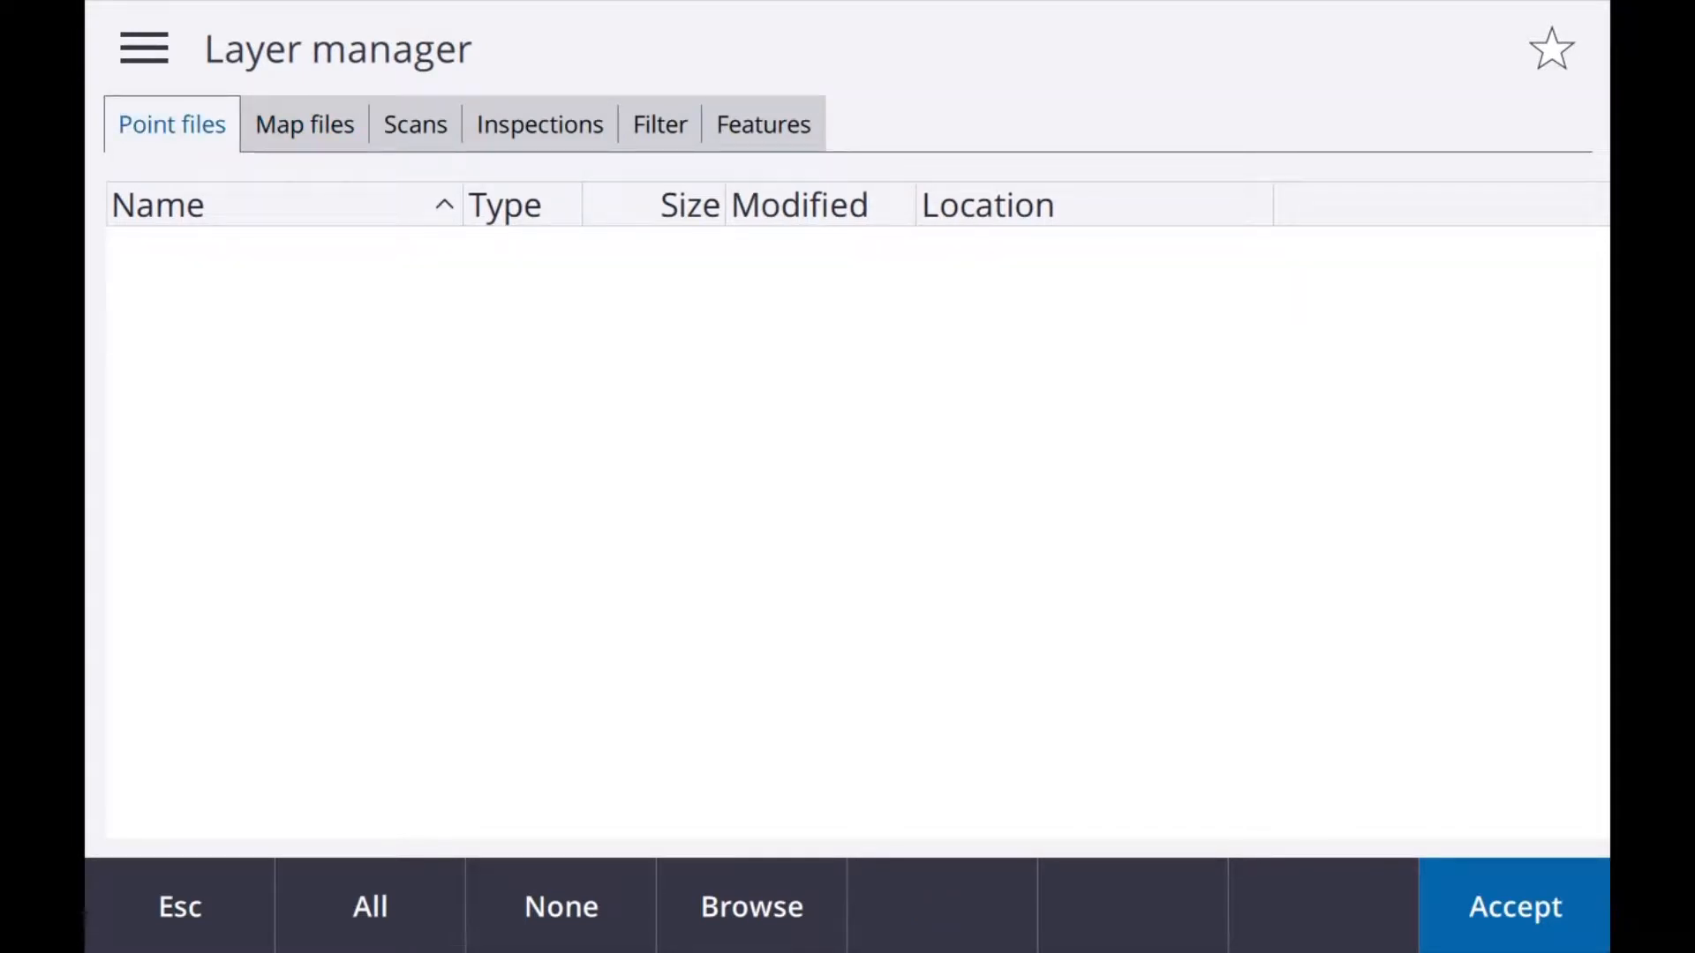
pyautogui.click(305, 124)
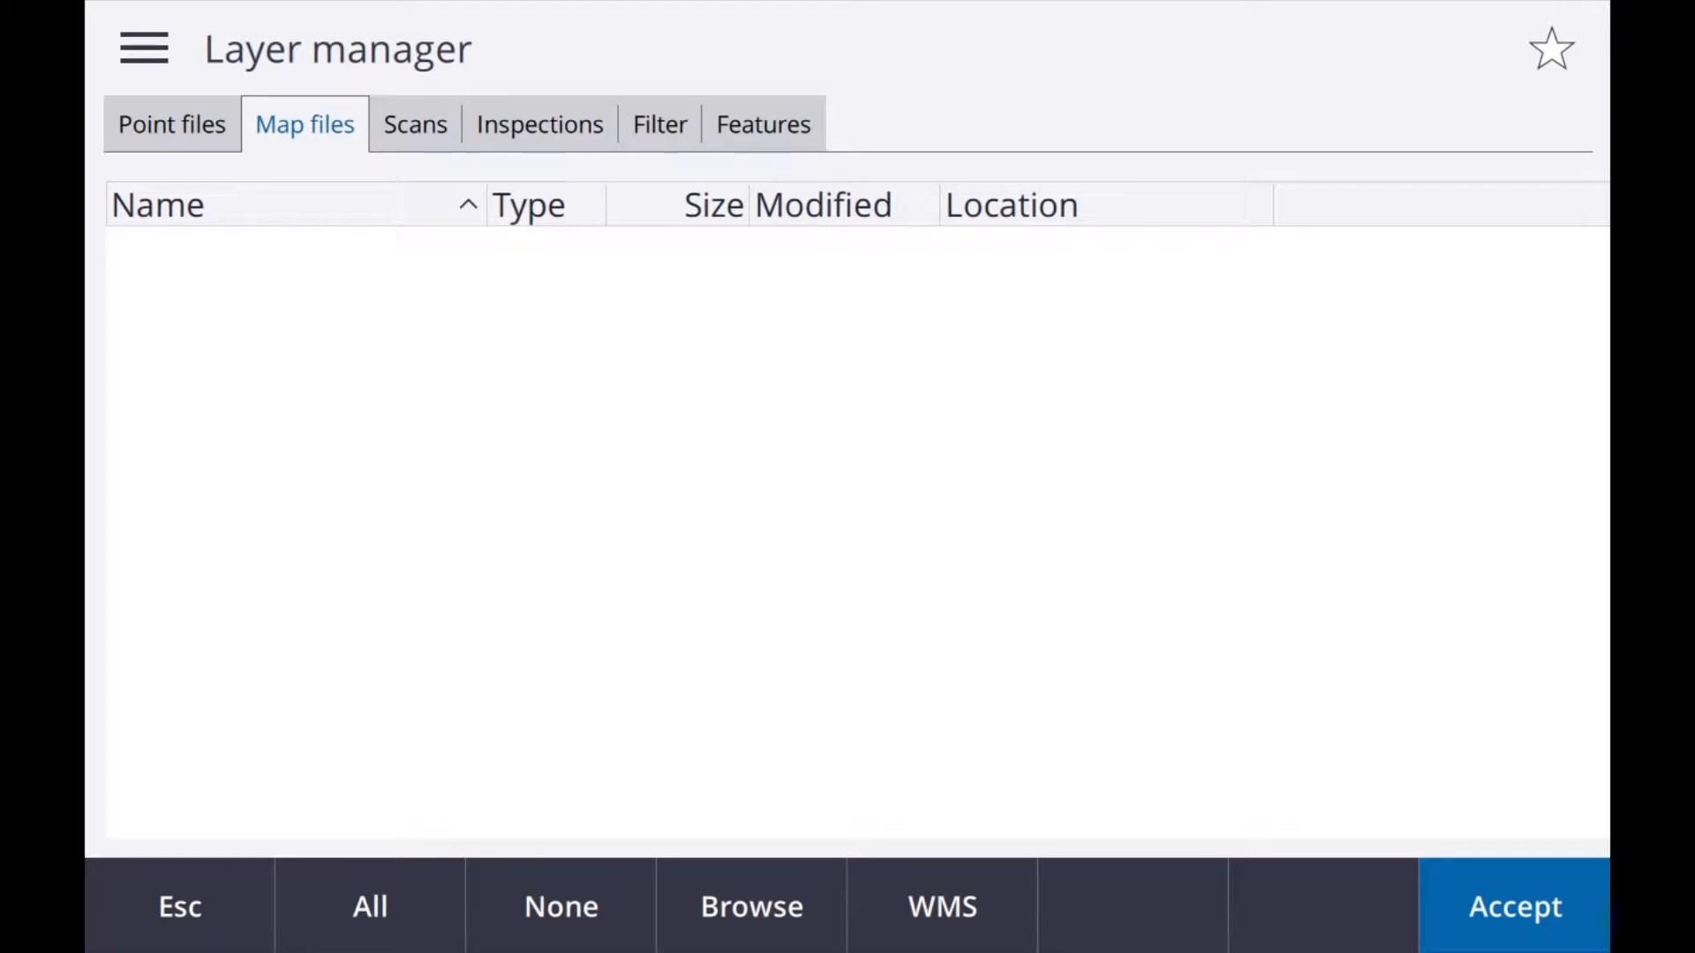
pyautogui.press('Escape')
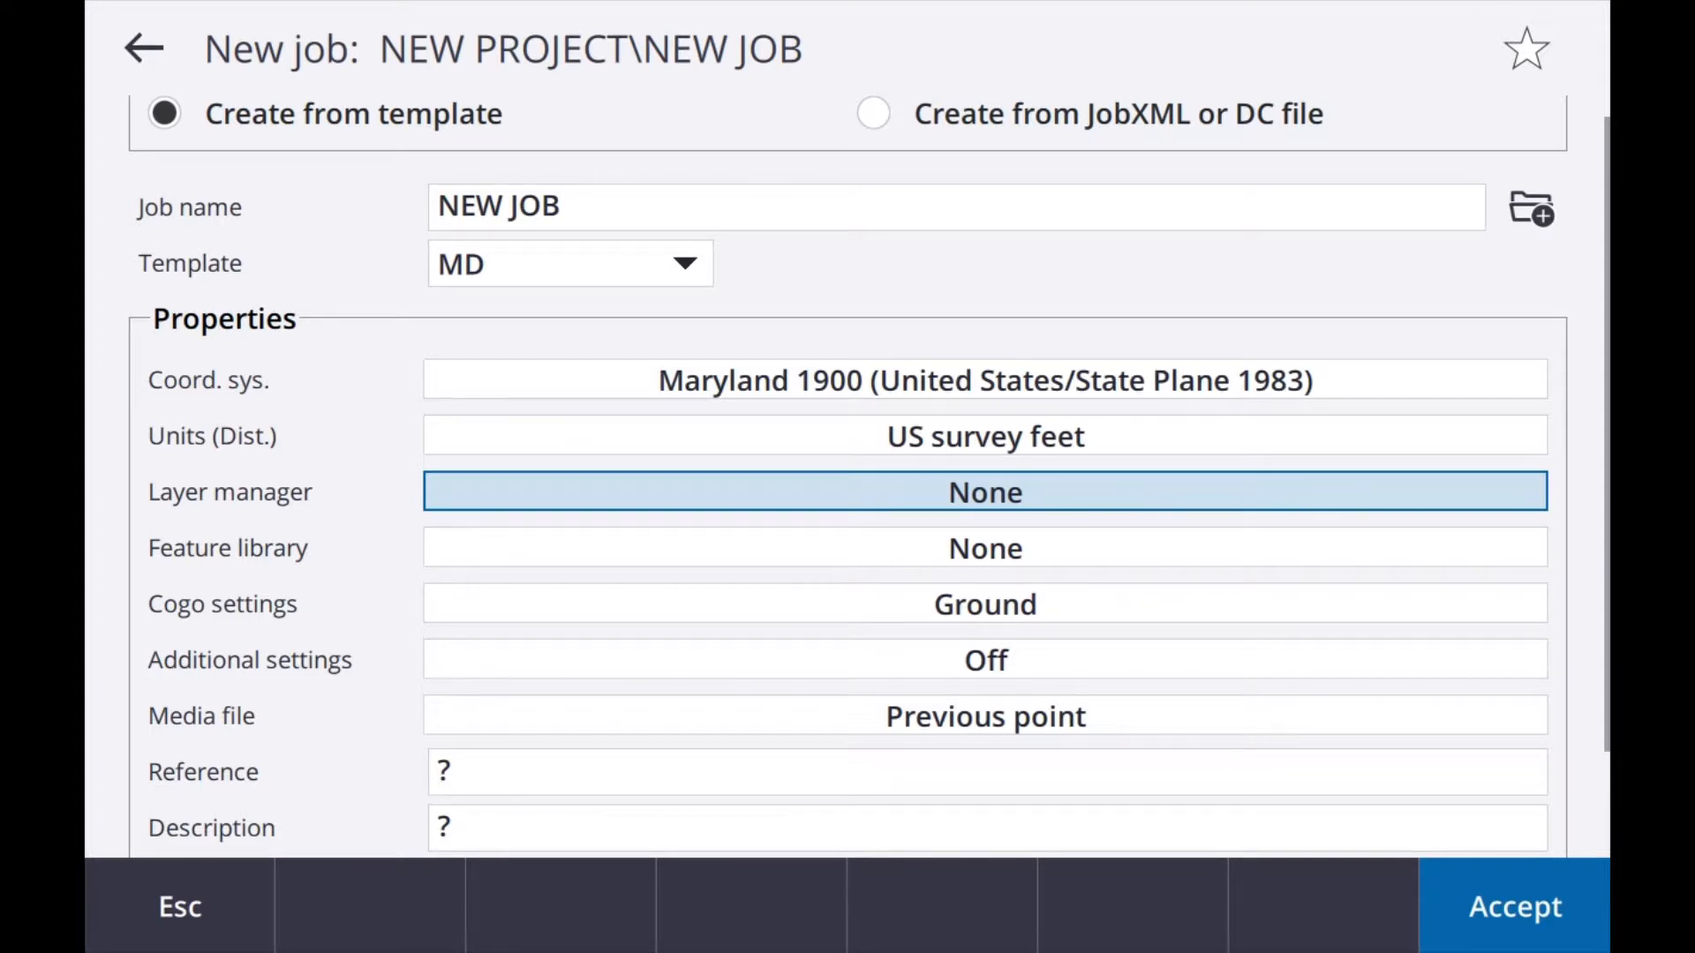
# Step: In the job's additional settings, enable descriptions to inspect the Description 1 and Description 2 label fields, and disable them again
pyautogui.click(985, 660)
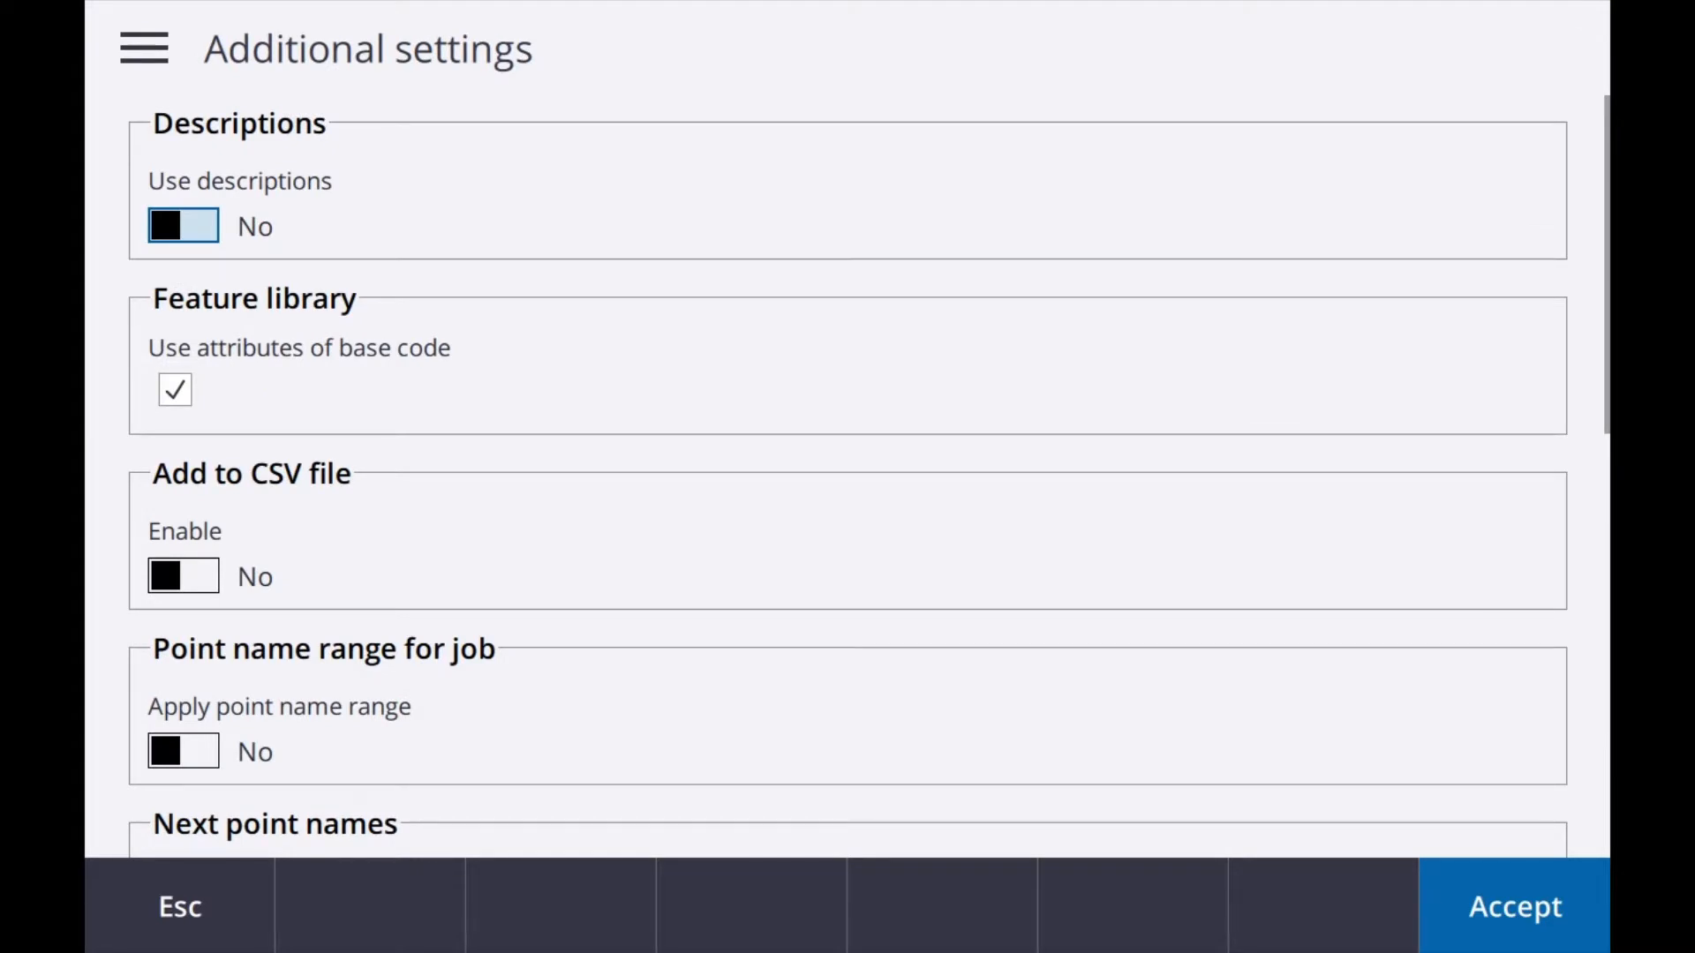
pyautogui.click(184, 226)
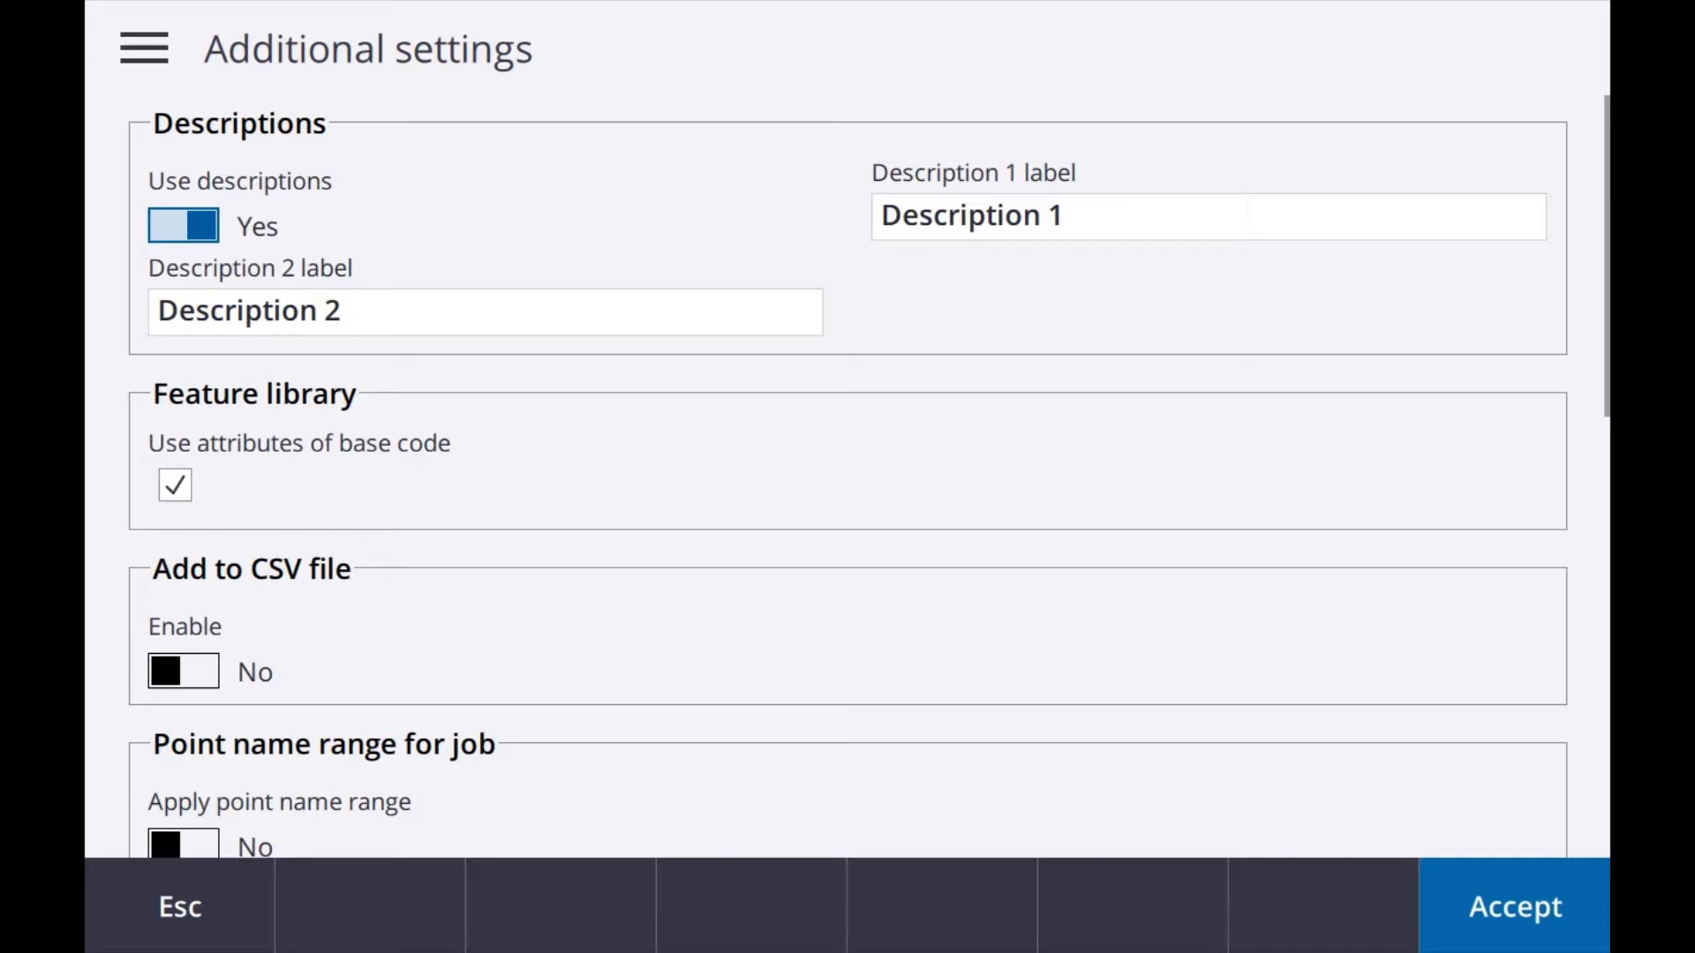
pyautogui.click(1108, 217)
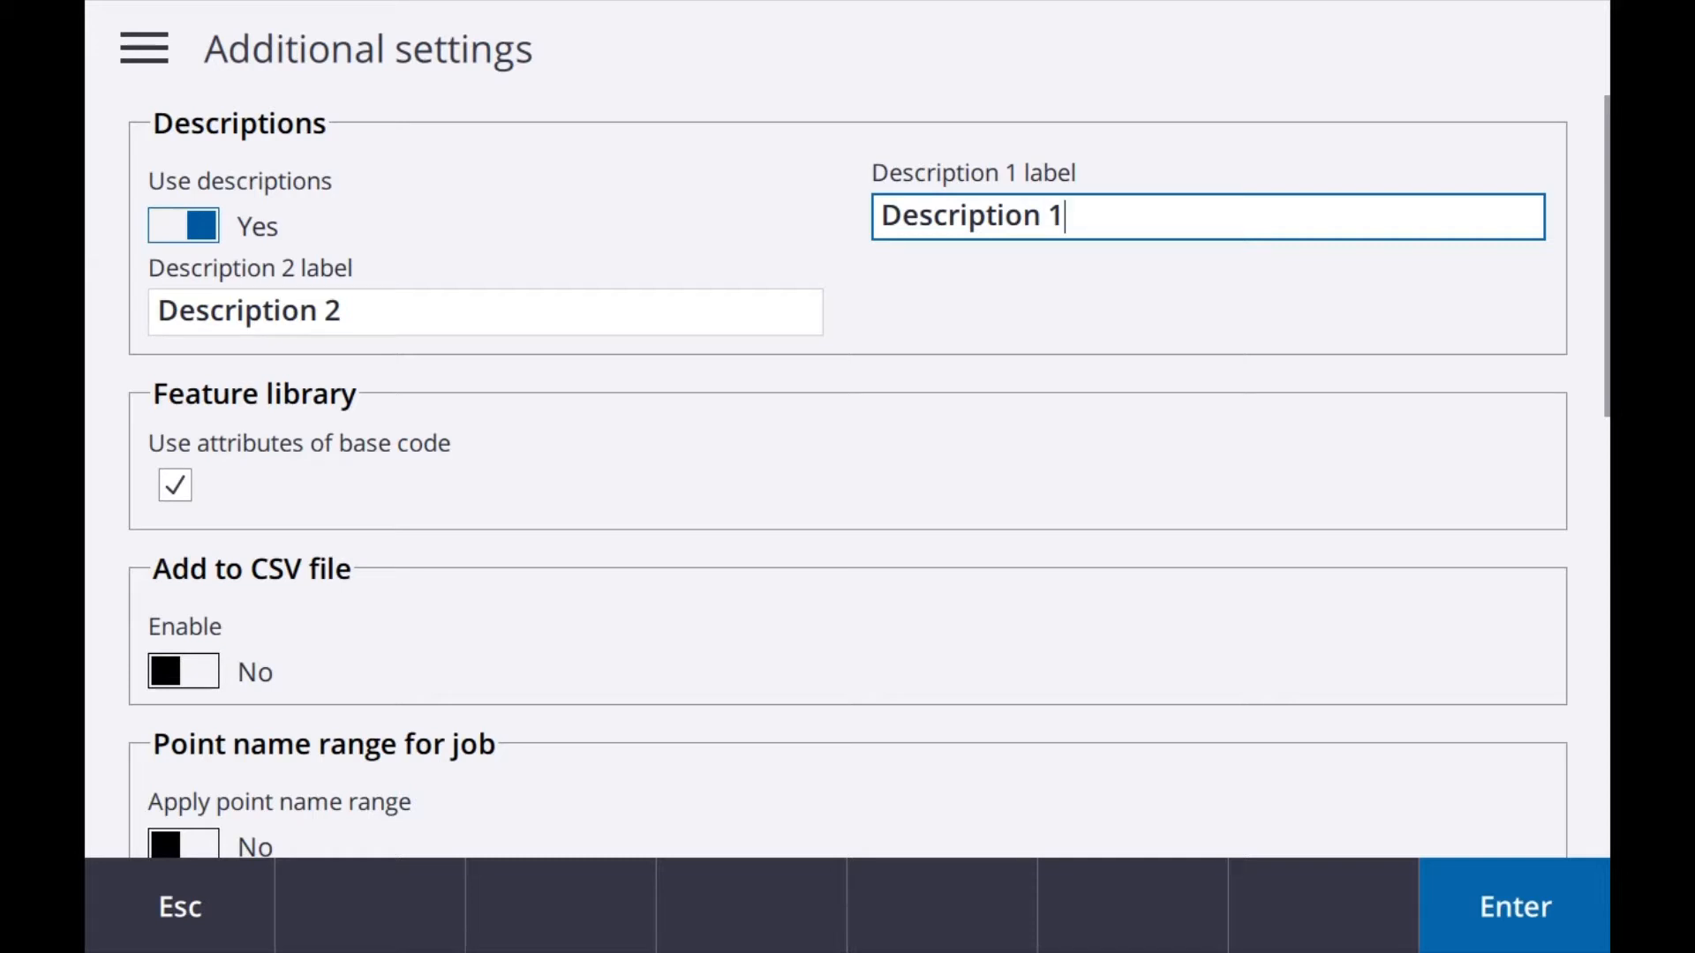
pyautogui.click(406, 311)
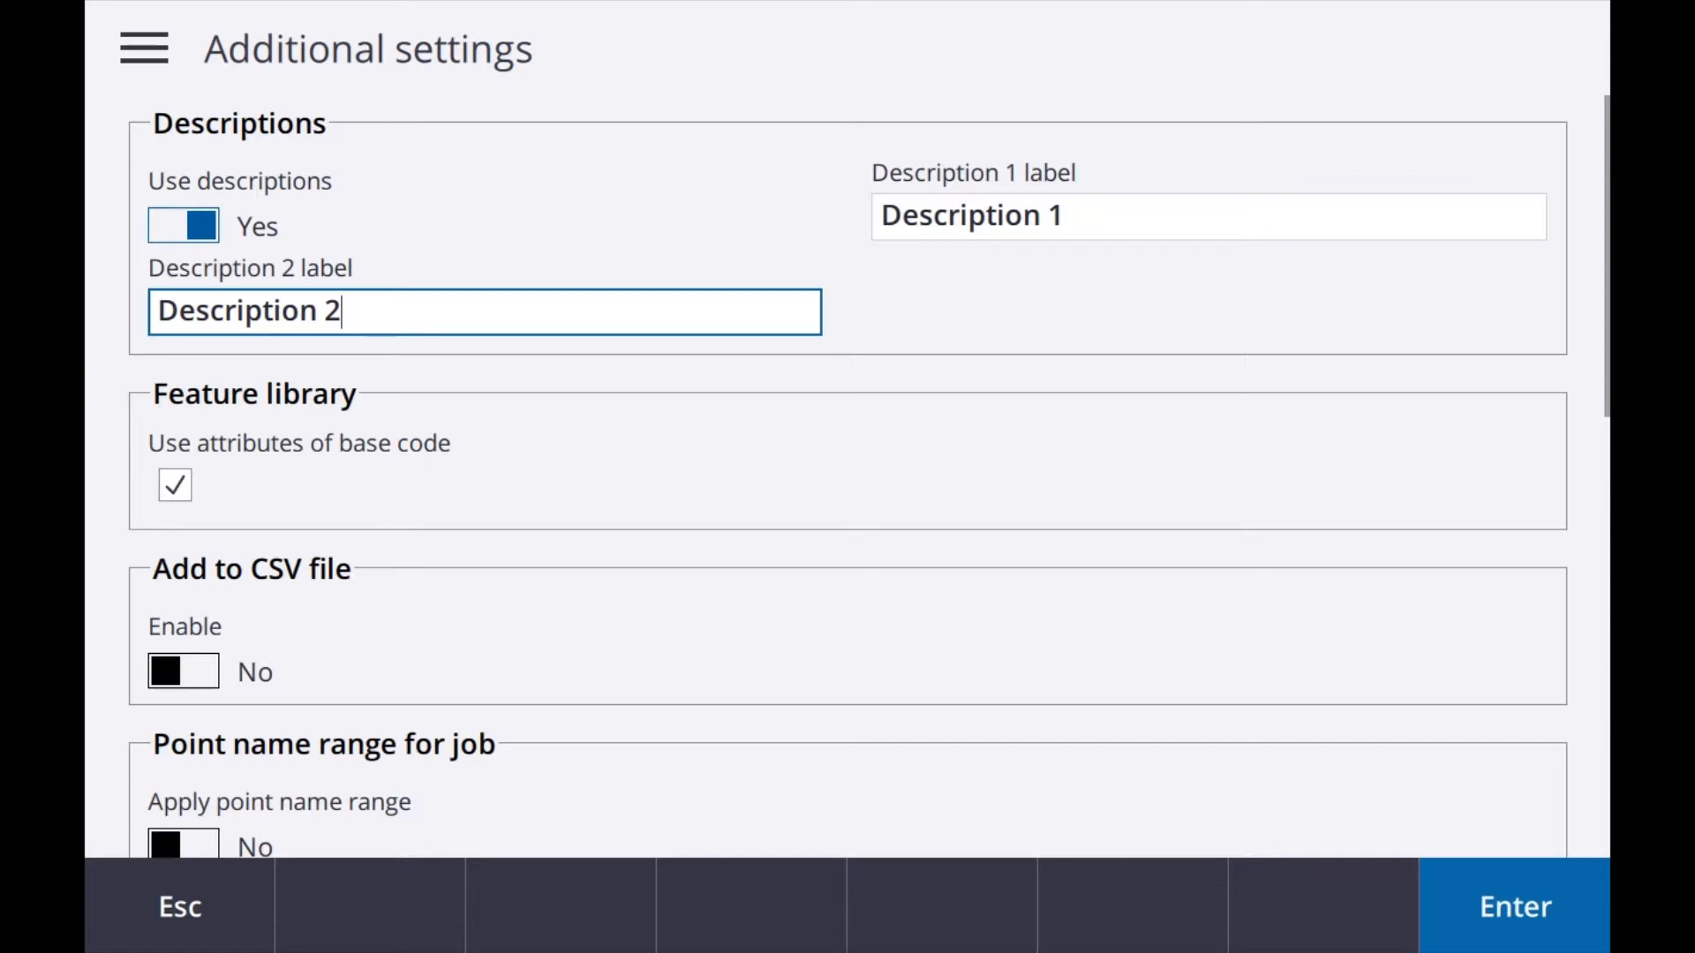
pyautogui.scroll(-2, 848, 477)
pyautogui.scroll(2, 848, 476)
pyautogui.click(184, 205)
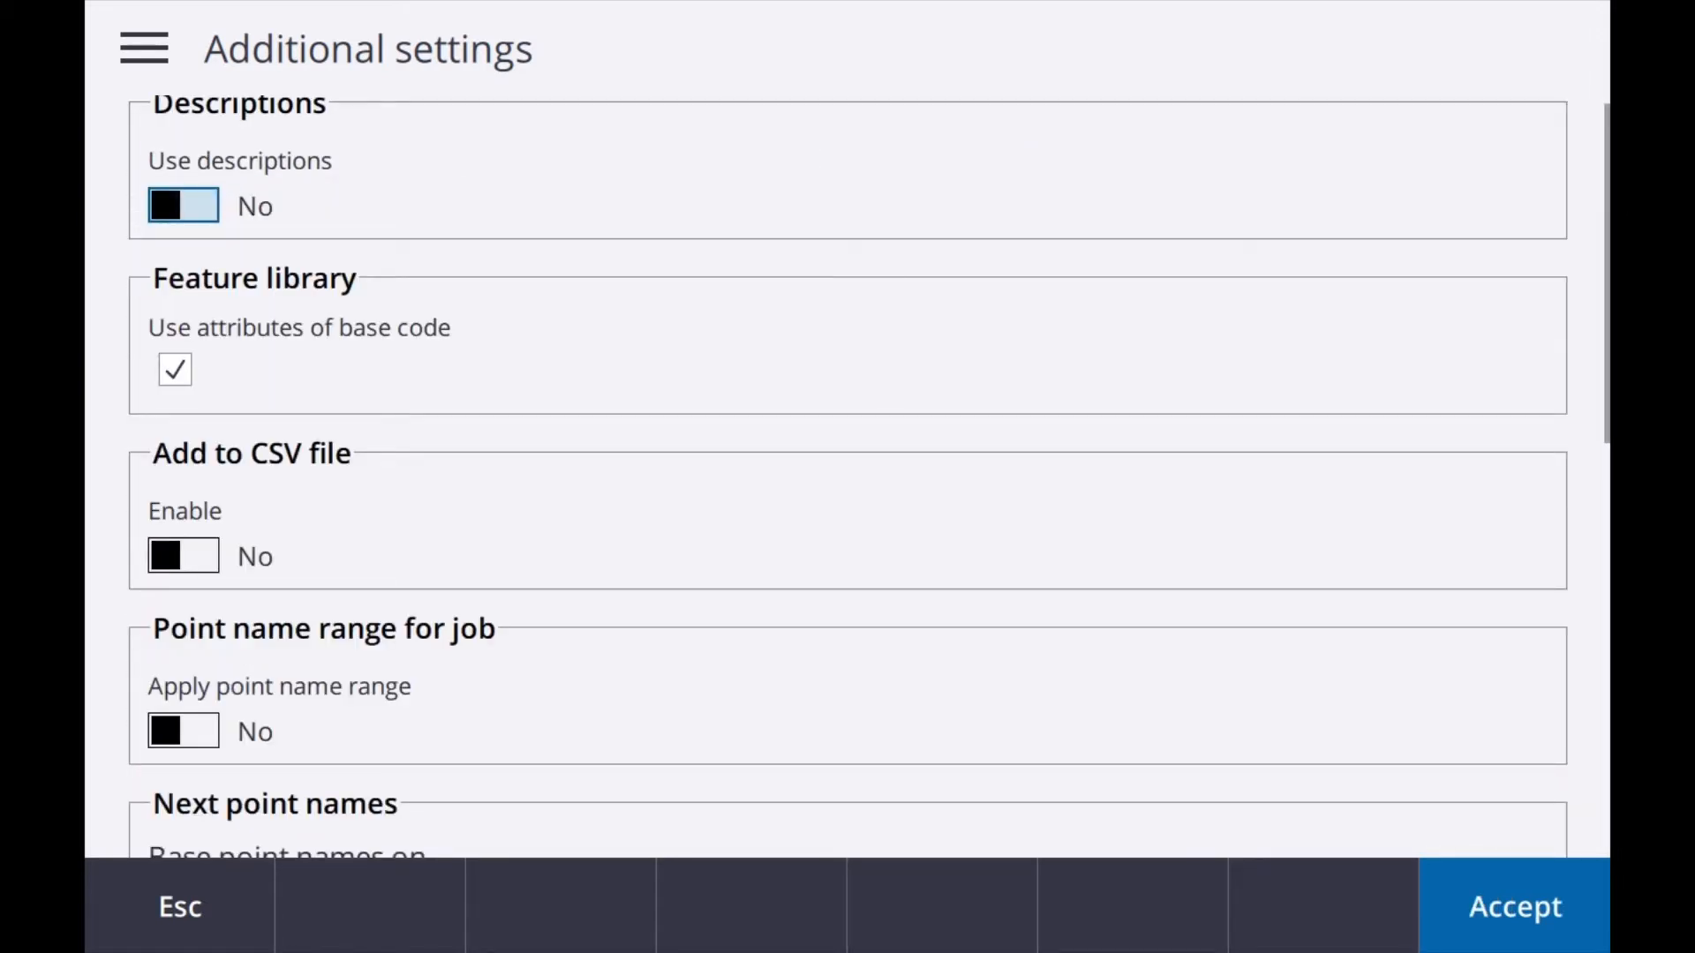
# Step: Look through the CSV file, point name range and next point names options in the additional settings, and leave without saving
pyautogui.scroll(-3, 848, 477)
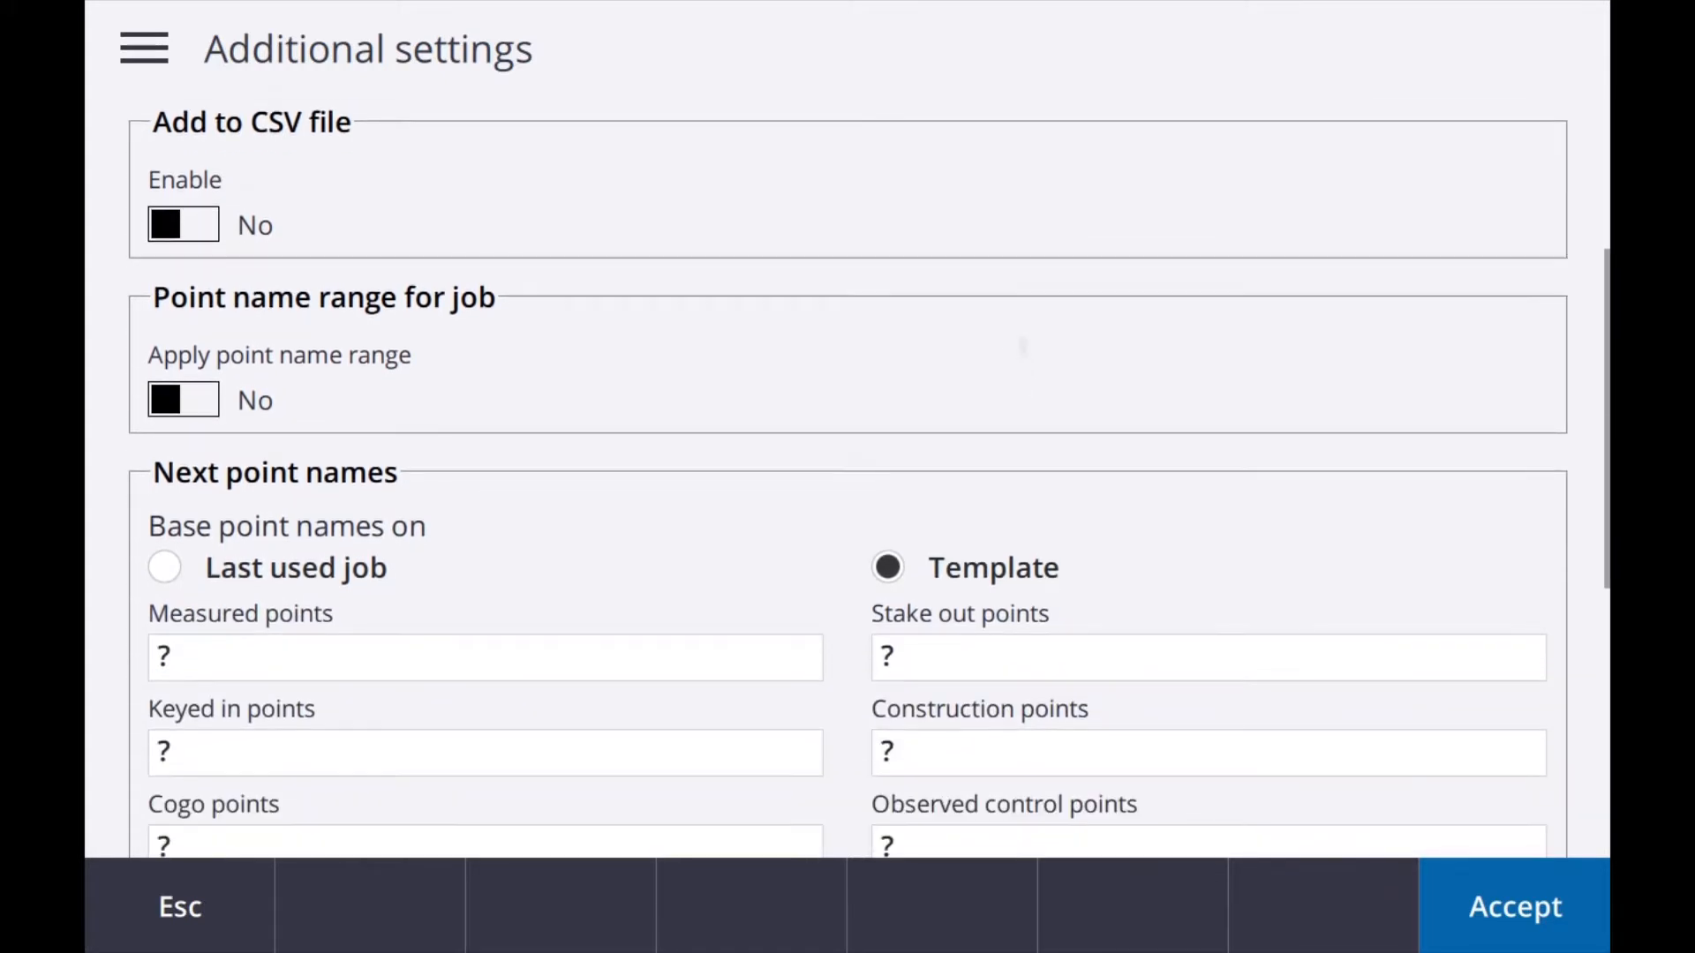
pyautogui.scroll(-2, 847, 477)
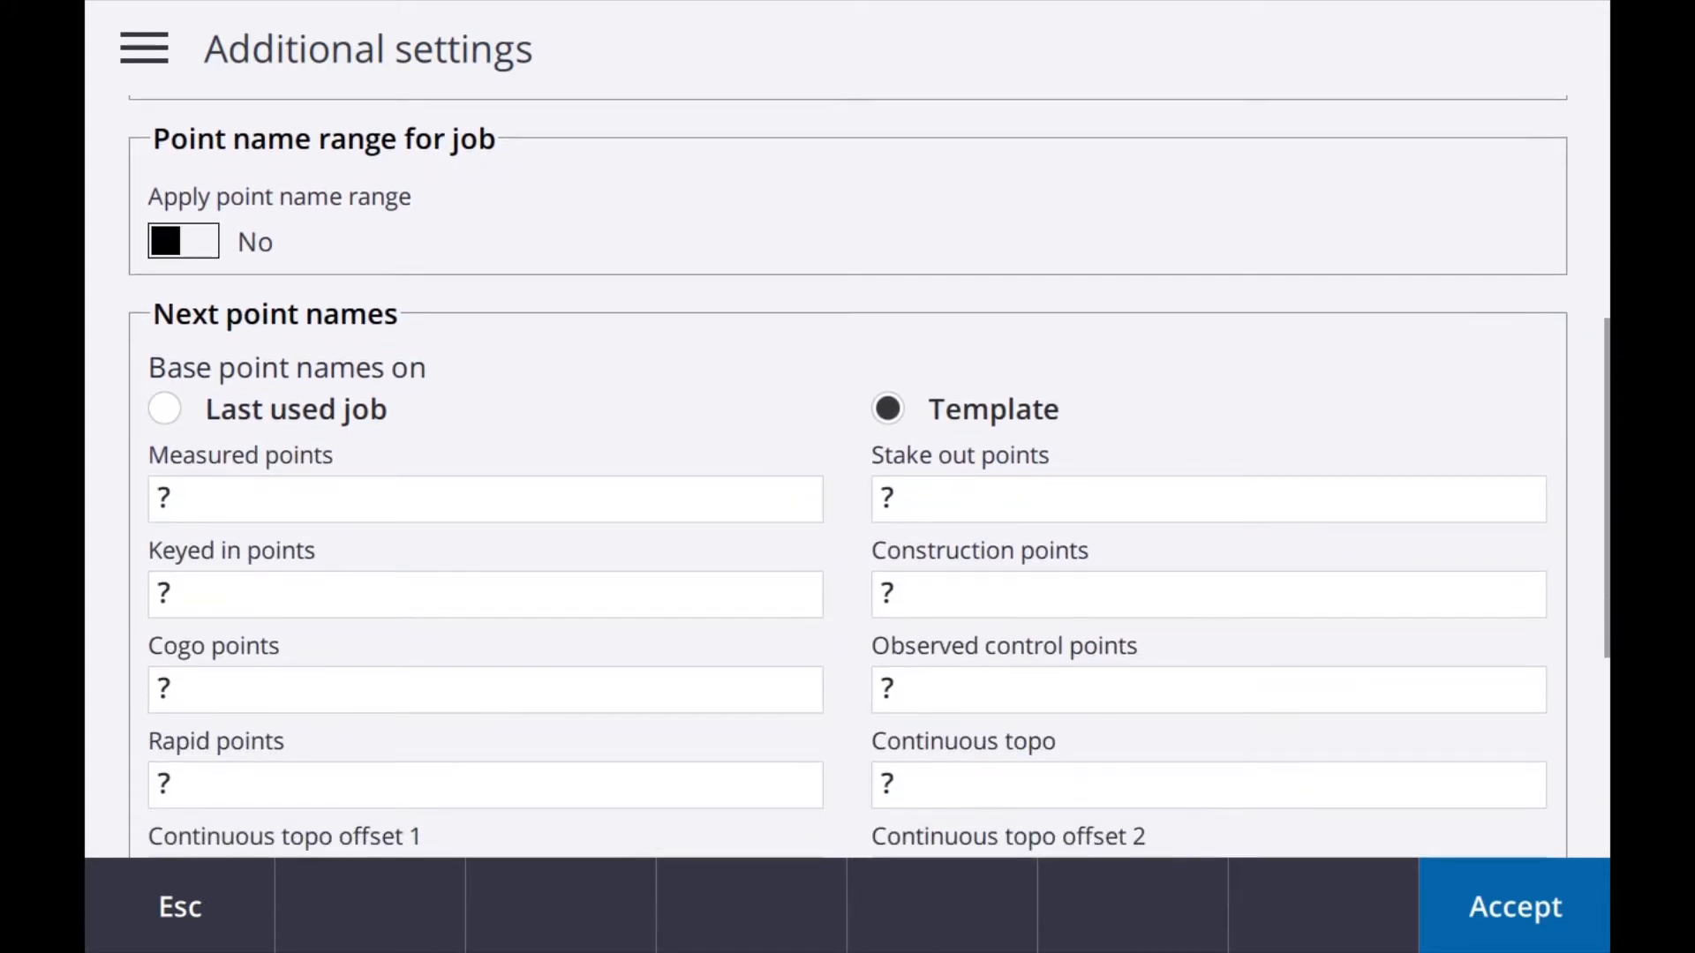
pyautogui.scroll(-2, 848, 477)
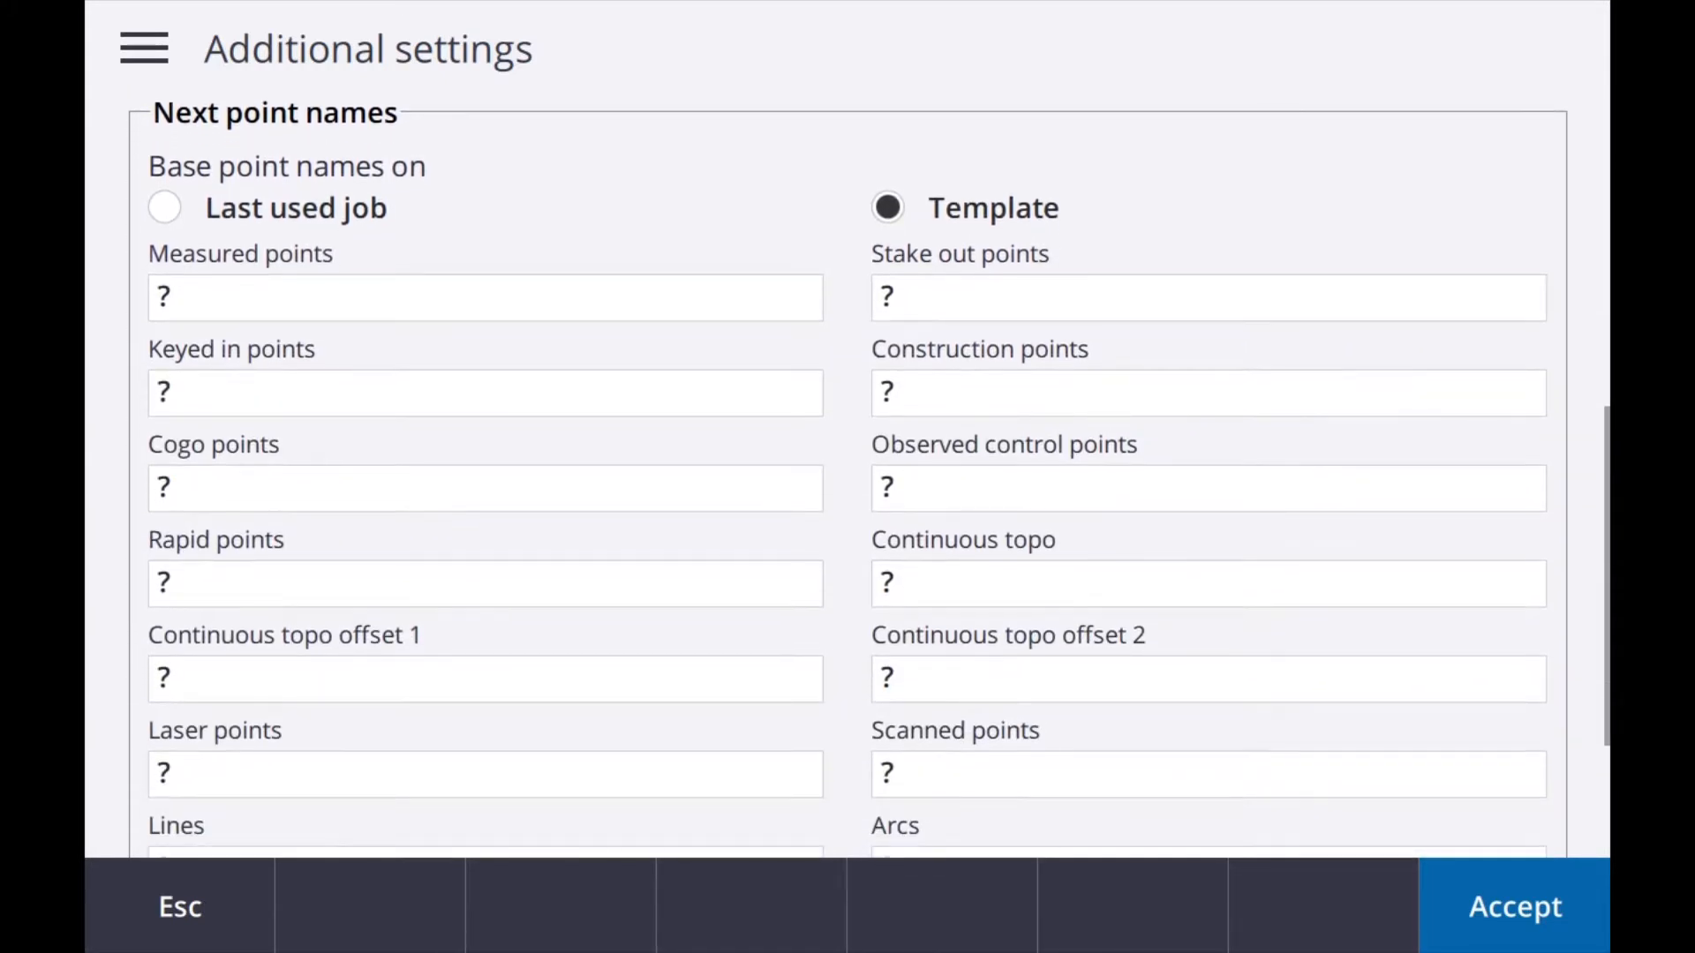
pyautogui.scroll(-1, 848, 477)
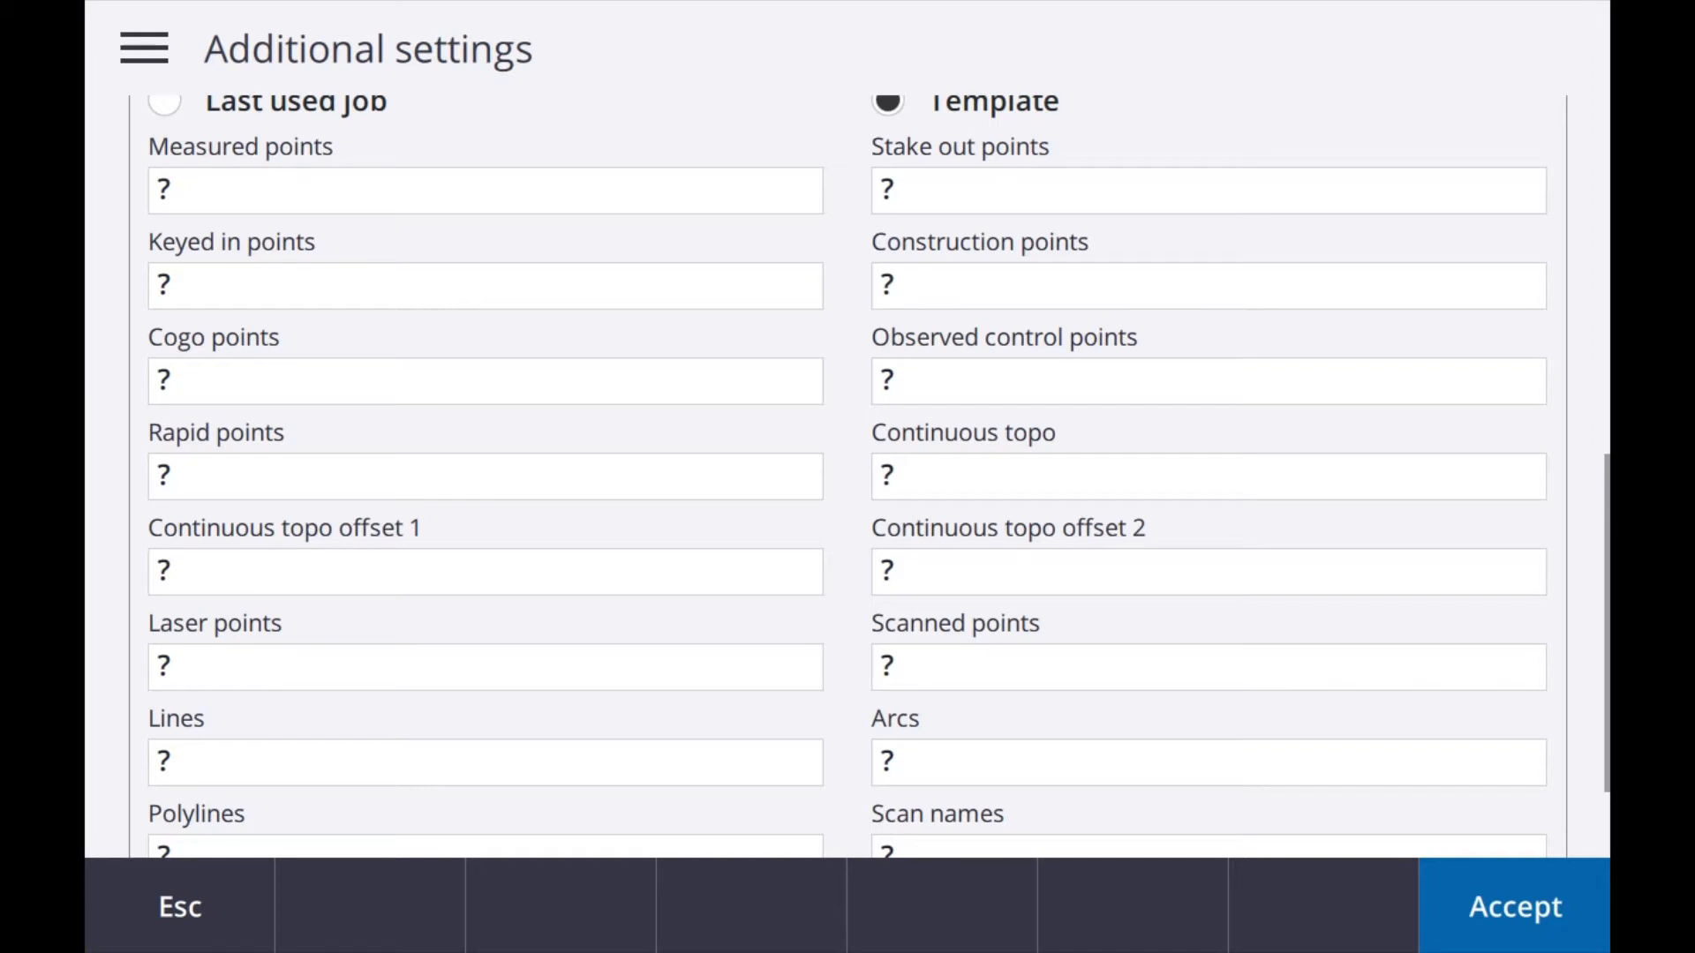
pyautogui.moveTo(1268, 664); pyautogui.dragTo(1271, 268)
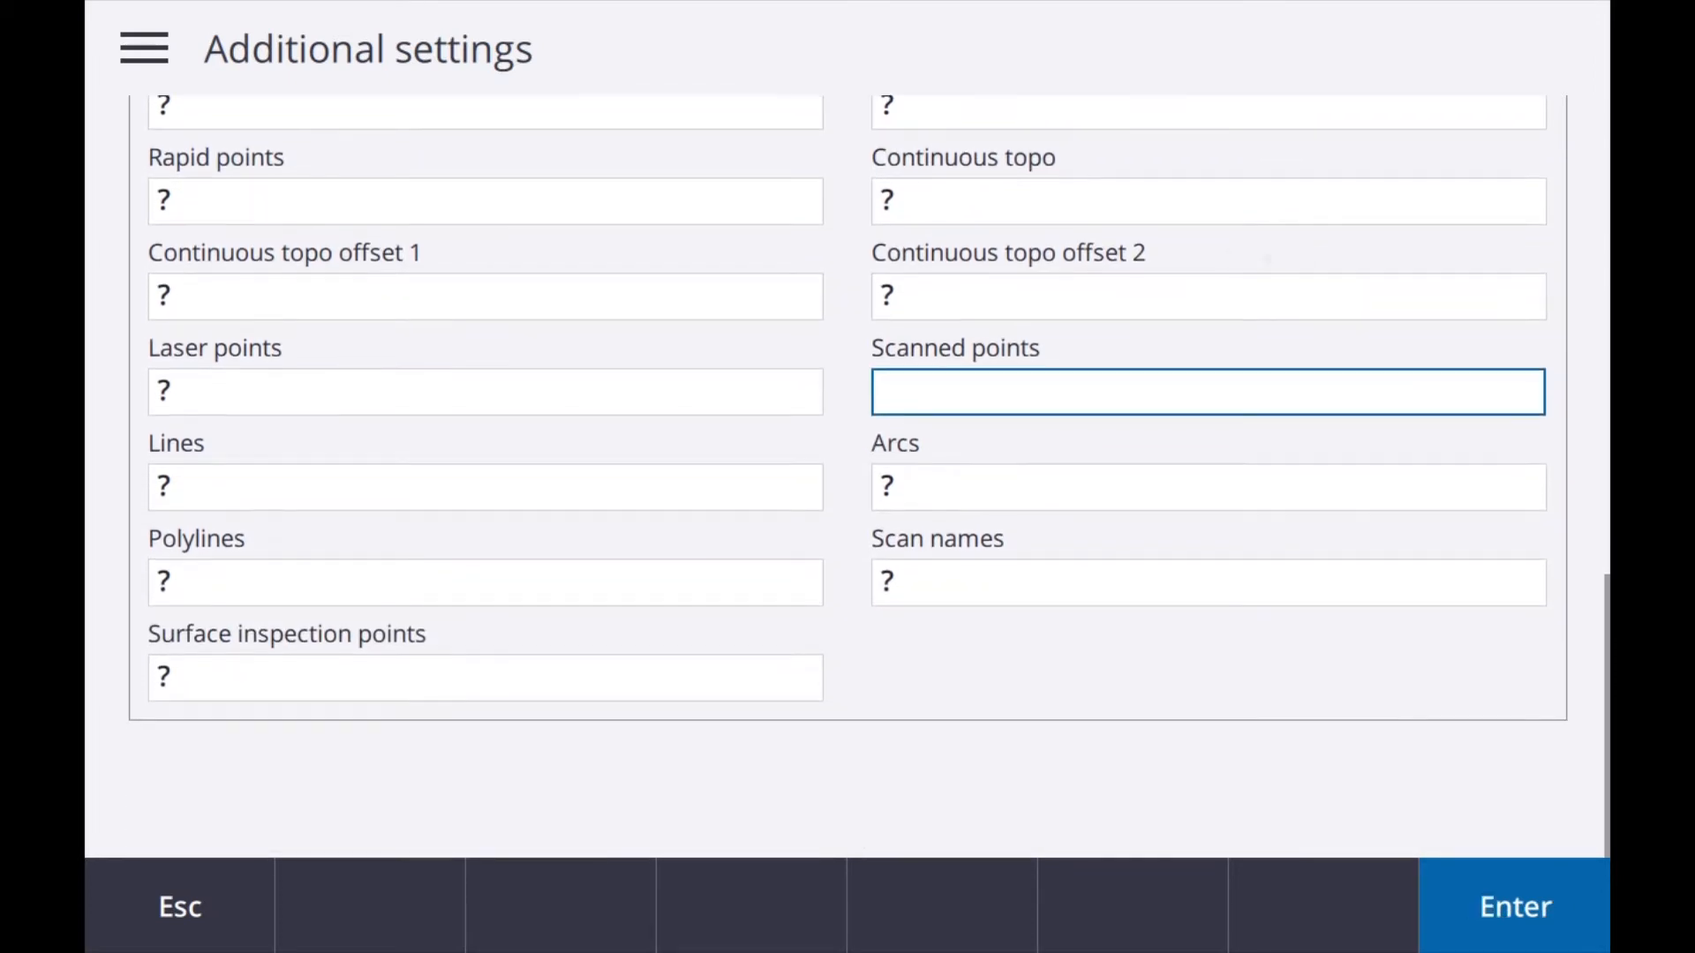
pyautogui.moveTo(1275, 375); pyautogui.dragTo(1286, 768)
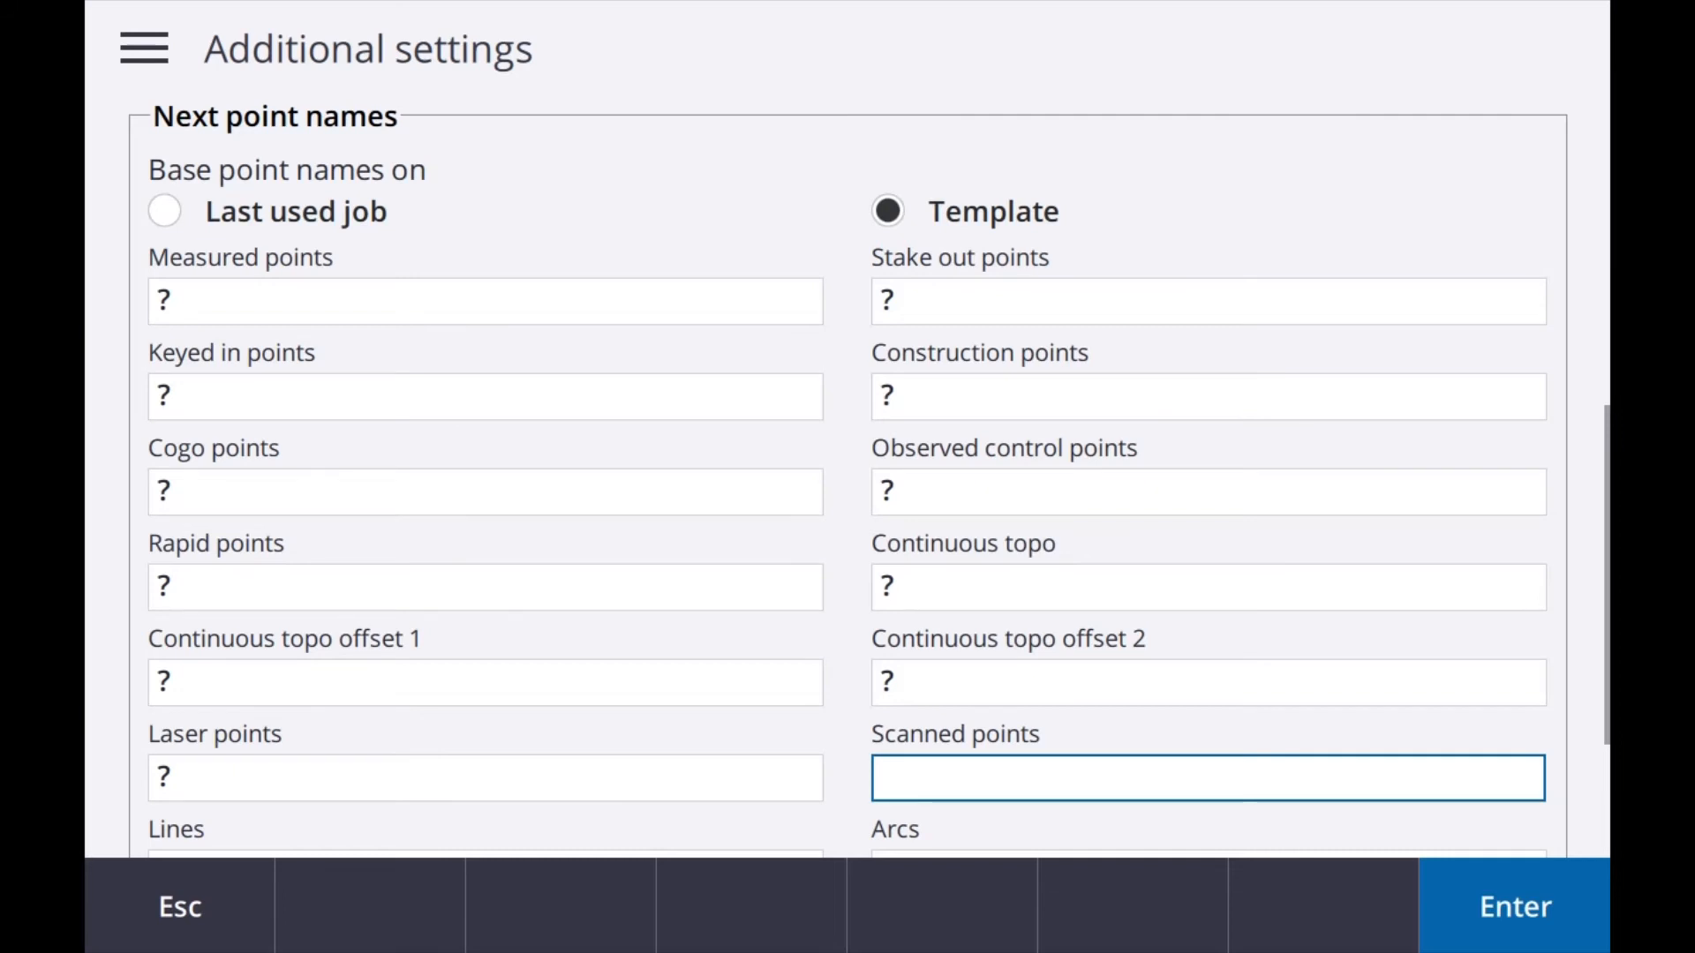
pyautogui.click(168, 918)
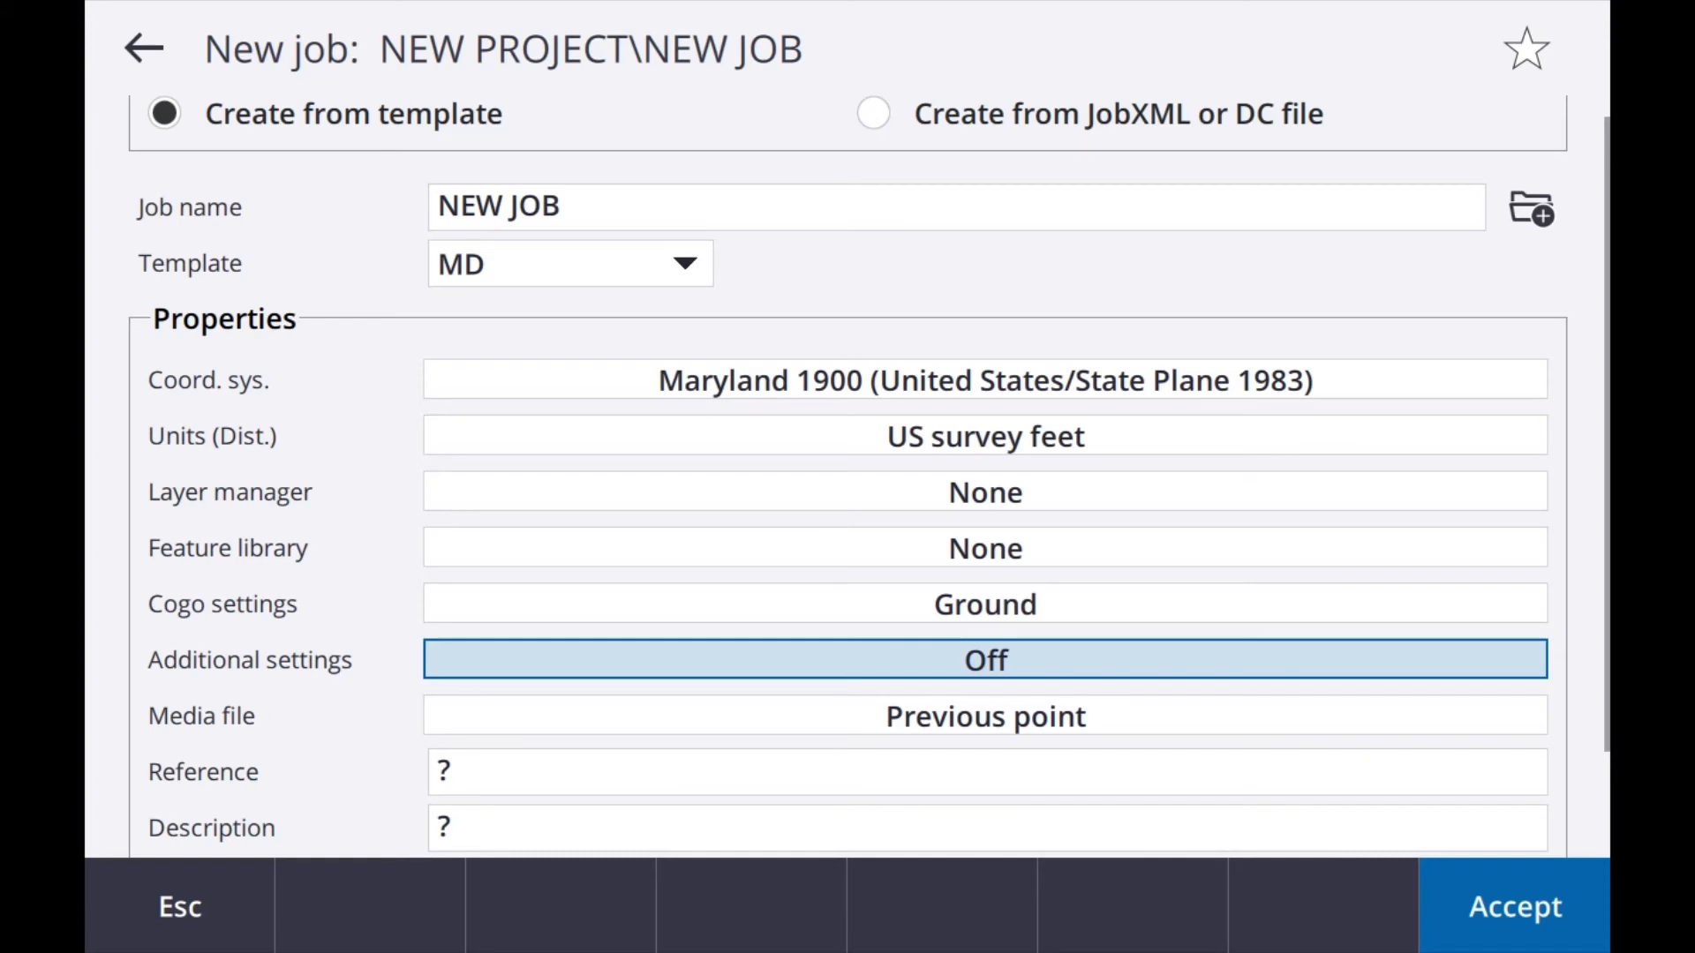
# Step: Accept the properties of NEW JOB to create it in NEW PROJECT from the MD template
pyautogui.click(1515, 907)
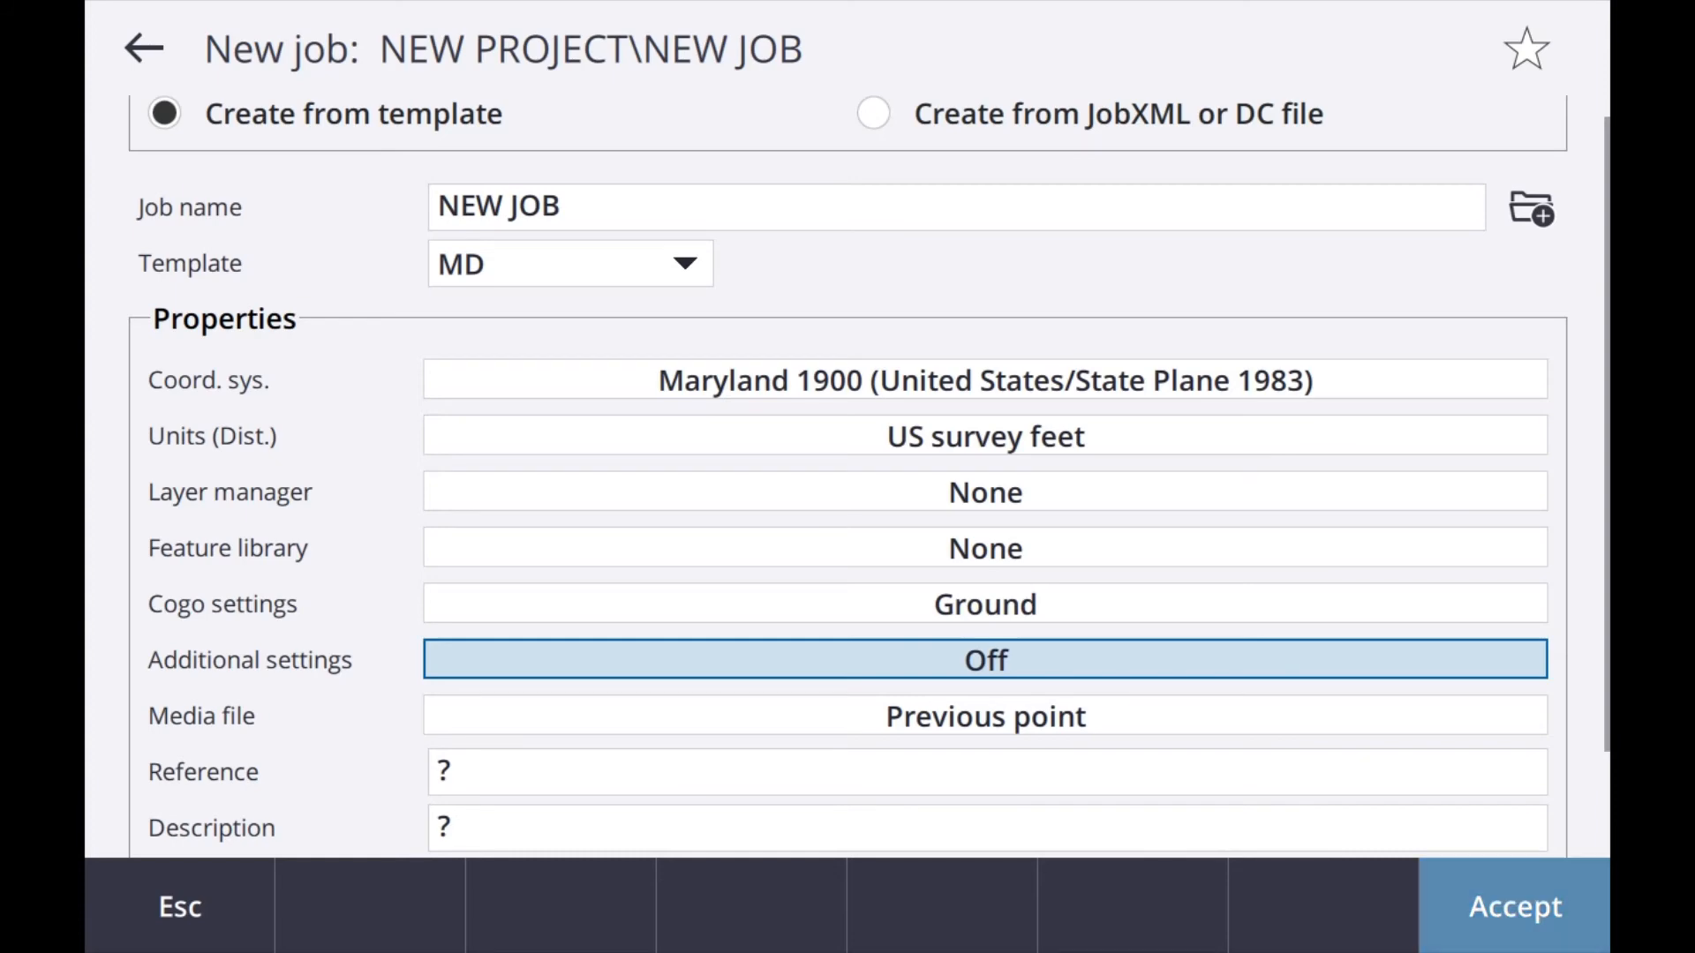